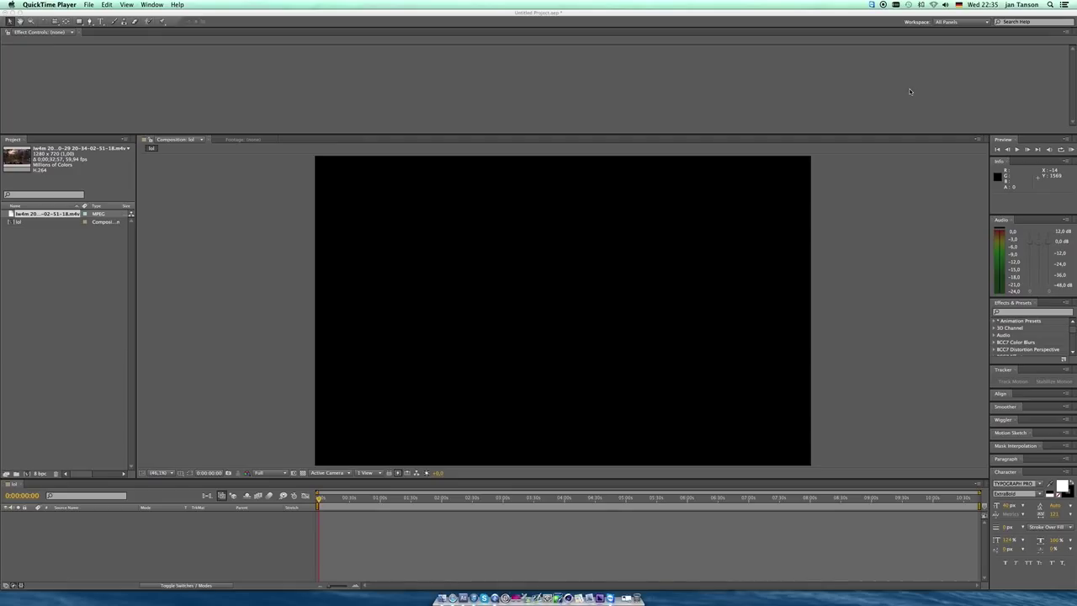
Step: Move the lol composition's current time from the start to 0:02:00:26 in 30-second jumps
left_click(909, 91)
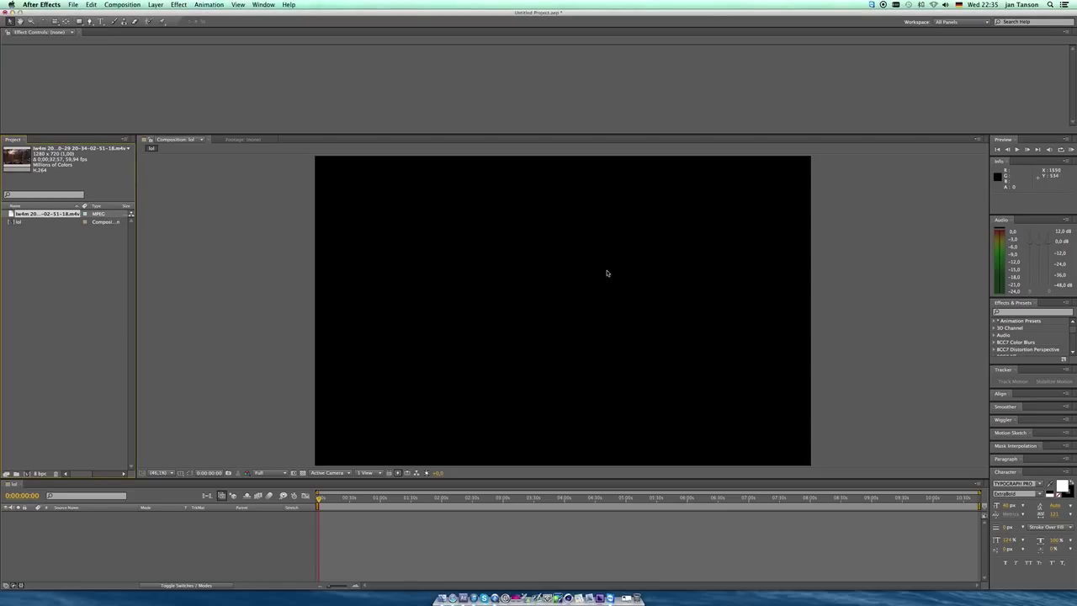
left_click_drag(444, 499, 316, 502)
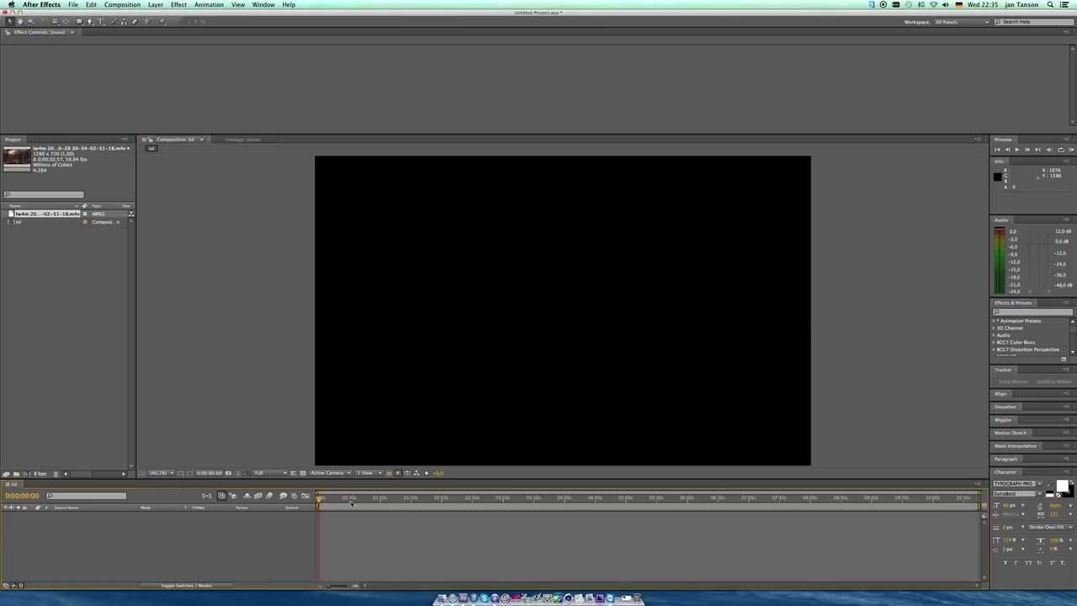
left_click(350, 503)
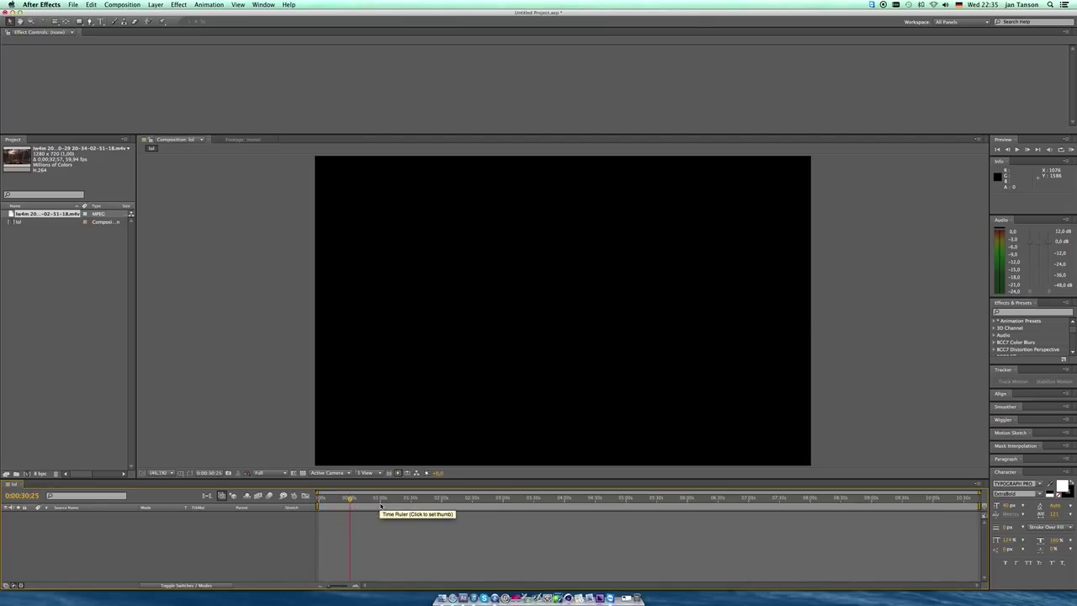
left_click(381, 505)
left_click(412, 503)
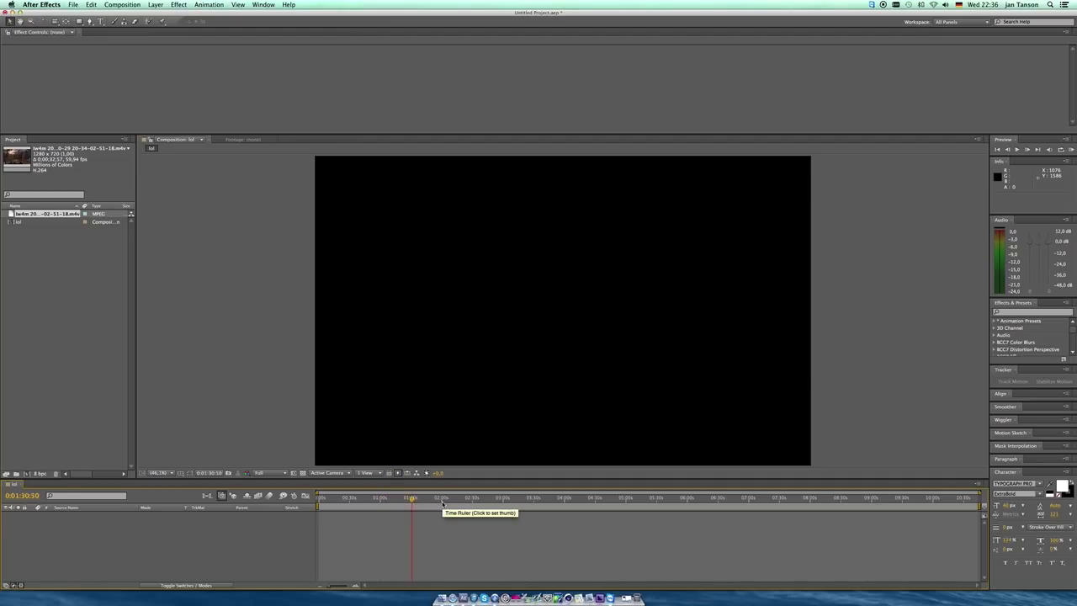
left_click(443, 503)
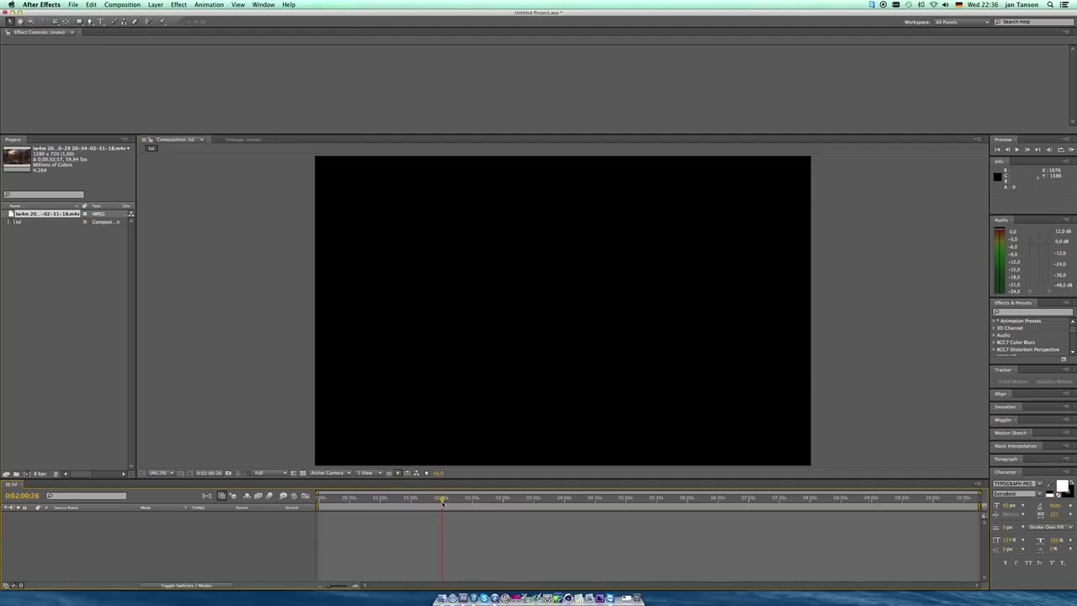
Step: Restore the browser on the DISTREAM Twixtor Addon video page and scroll through its comments
left_click(627, 598)
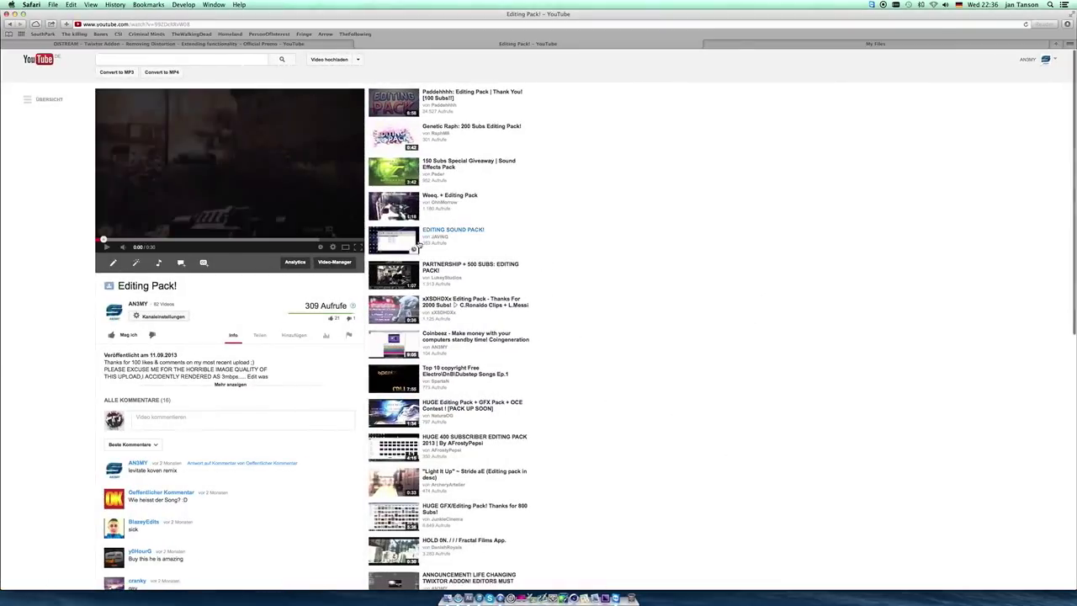
left_click(181, 43)
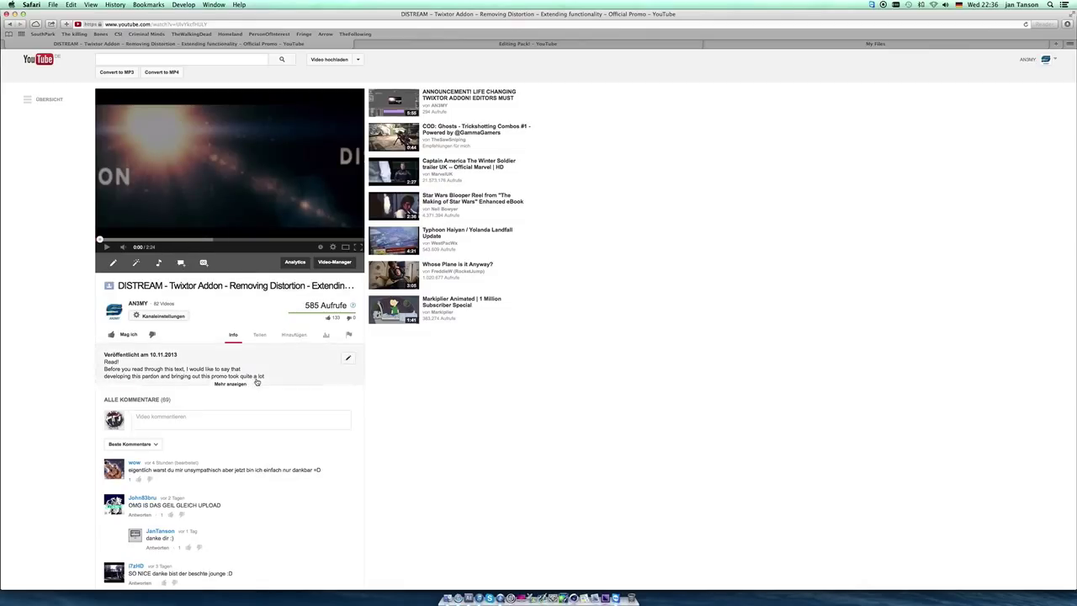
scroll(257, 383, "down", 5)
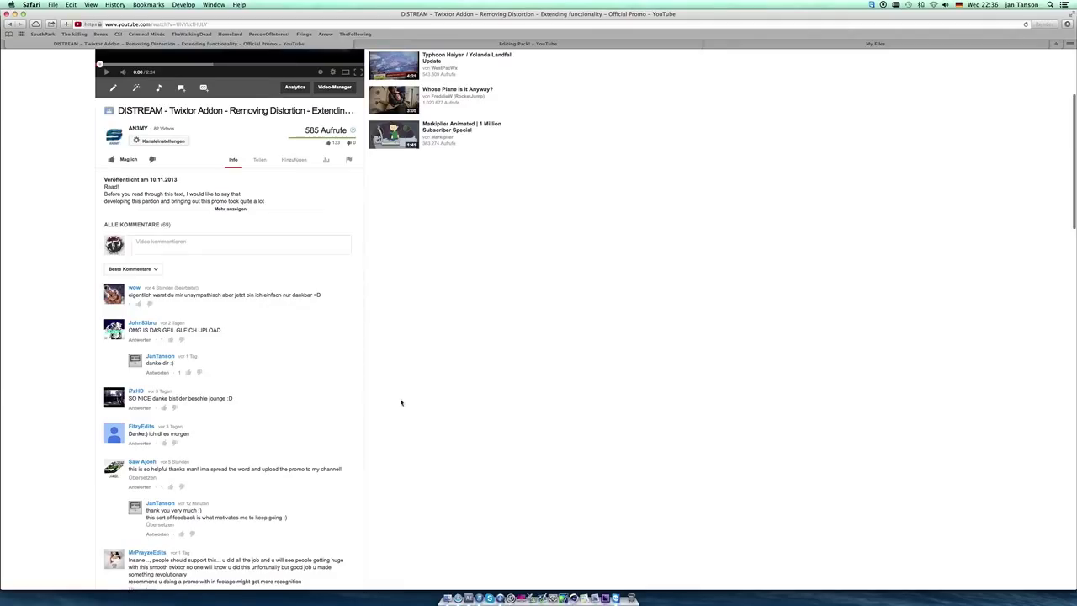
scroll(356, 409, "down", 2)
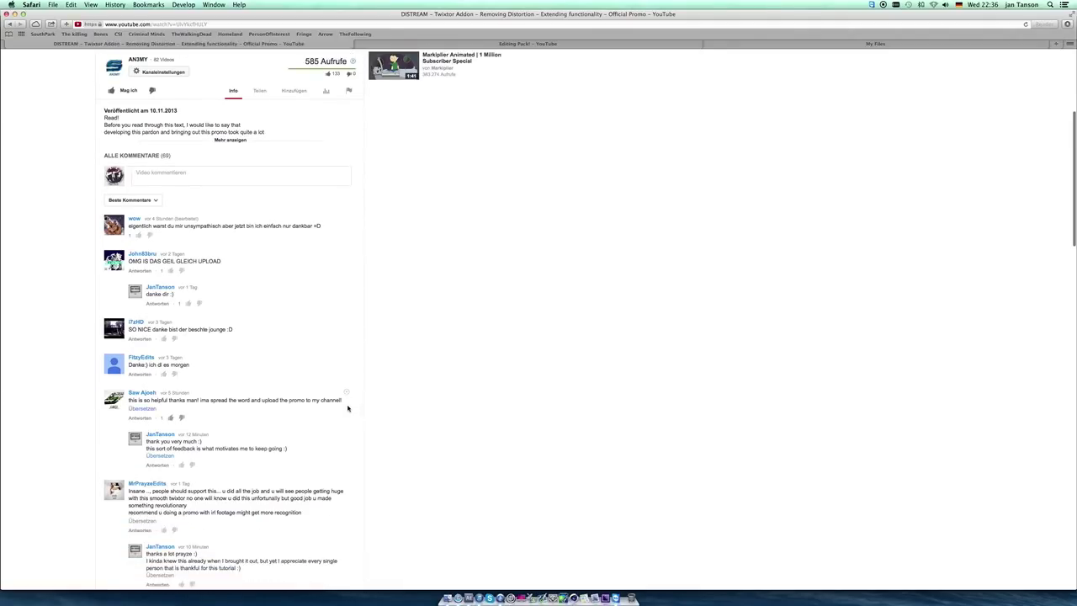
scroll(328, 408, "down", 2)
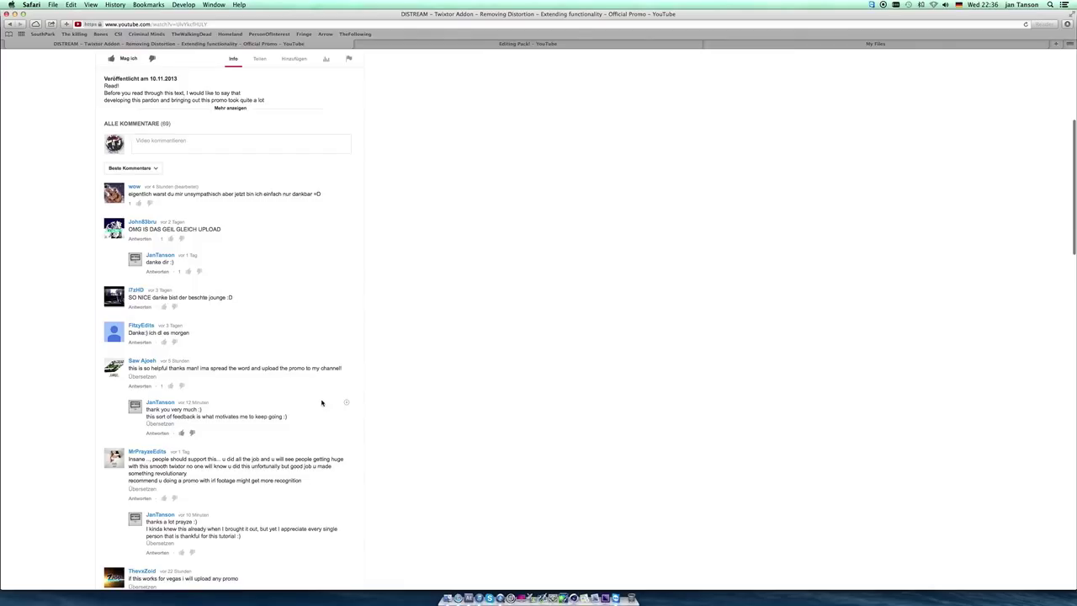
scroll(321, 402, "up", 8)
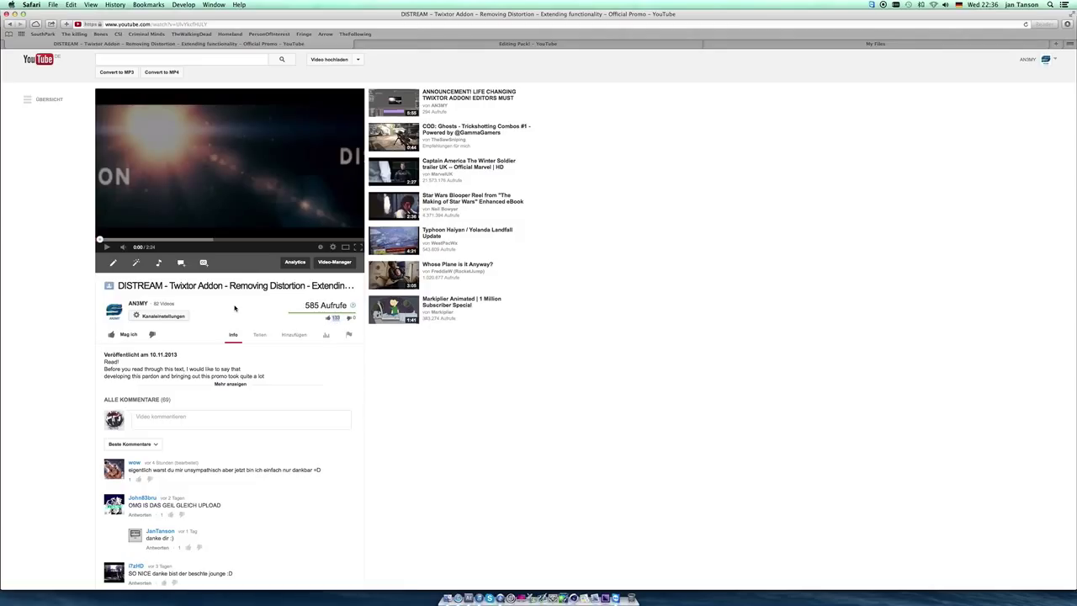
Step: Expand and read the video's full description, then switch to the MediaFire My Files list
left_click(238, 387)
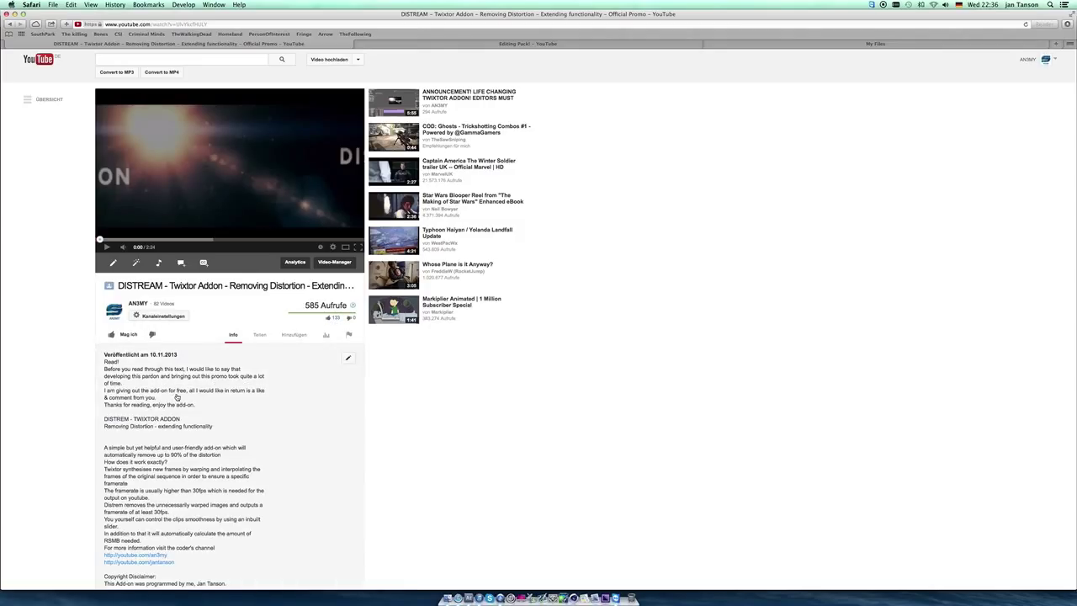
scroll(289, 373, "down", 10)
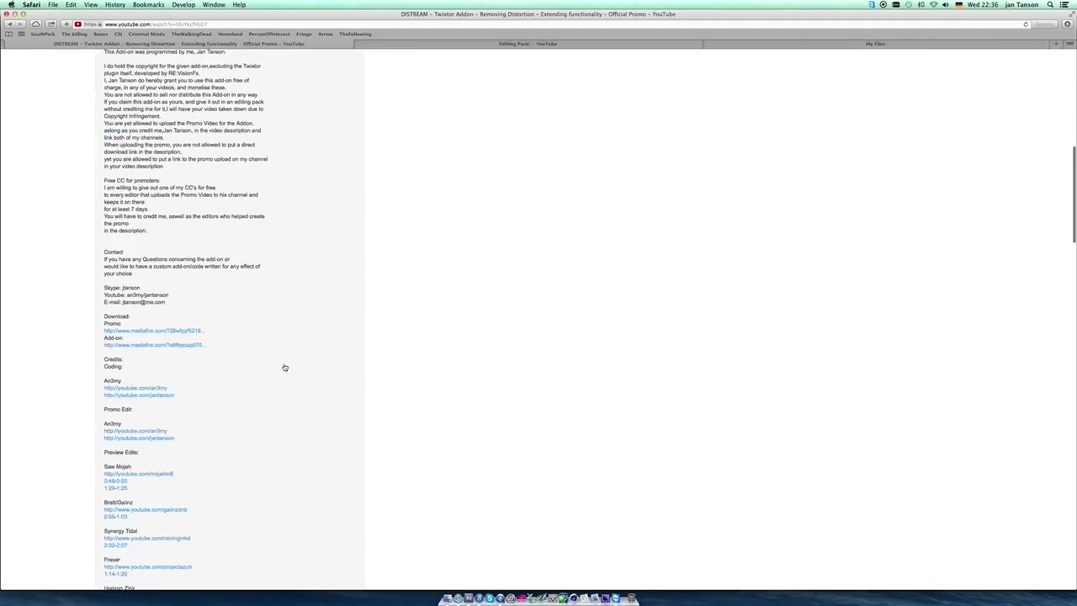
scroll(285, 367, "down", 10)
scroll(252, 331, "down", 10)
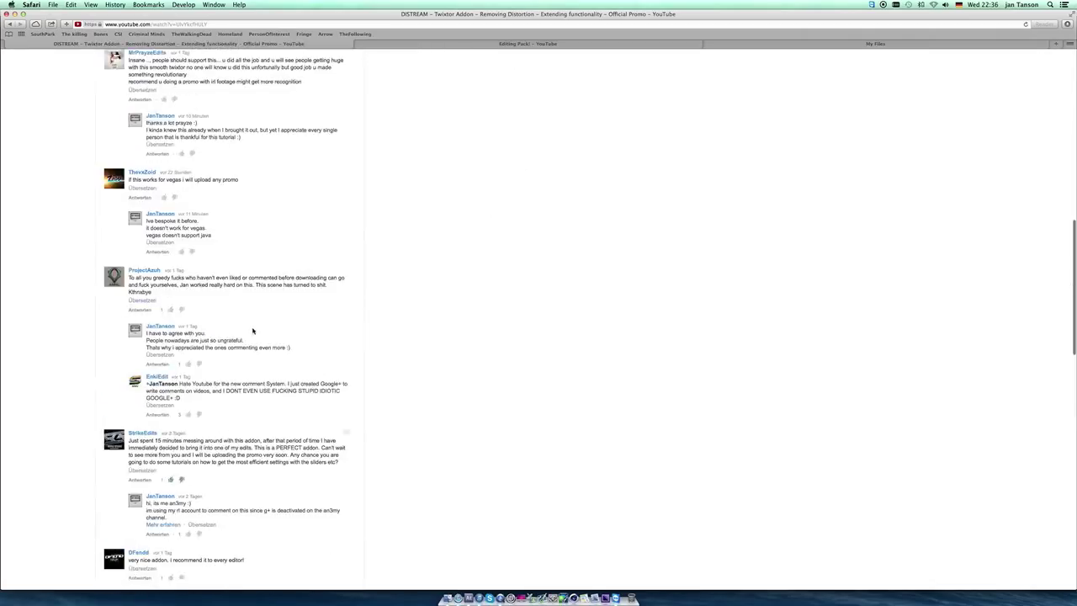
scroll(252, 331, "up", 20)
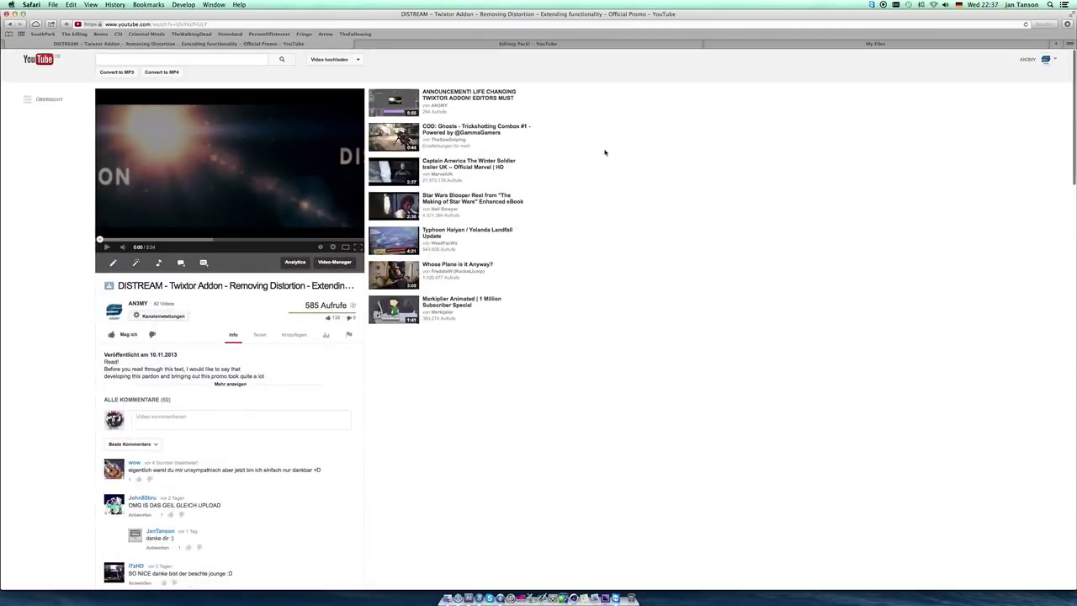
left_click(781, 43)
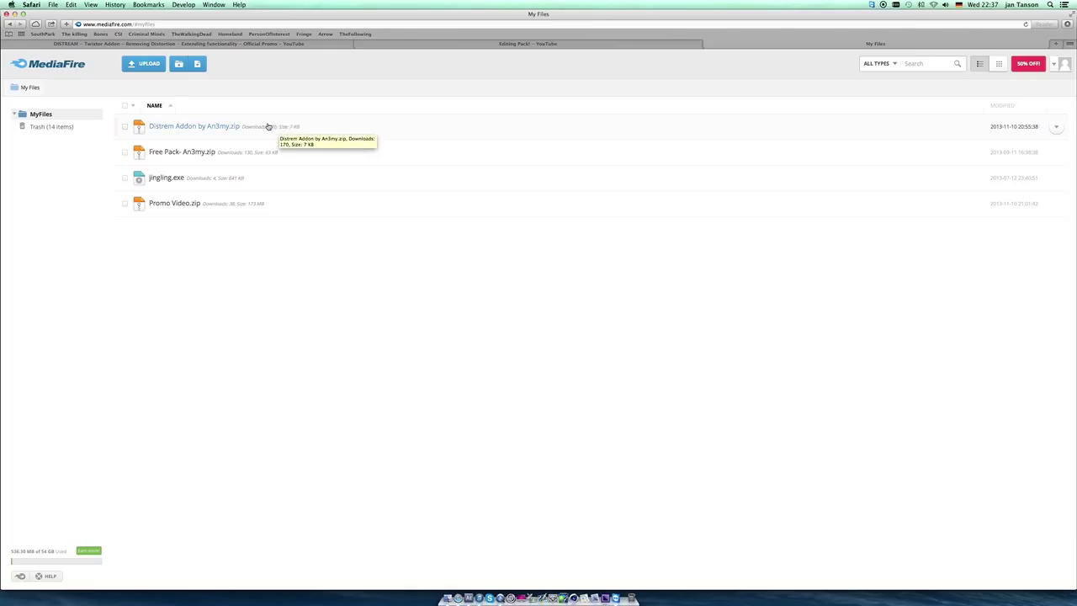
left_click(313, 43)
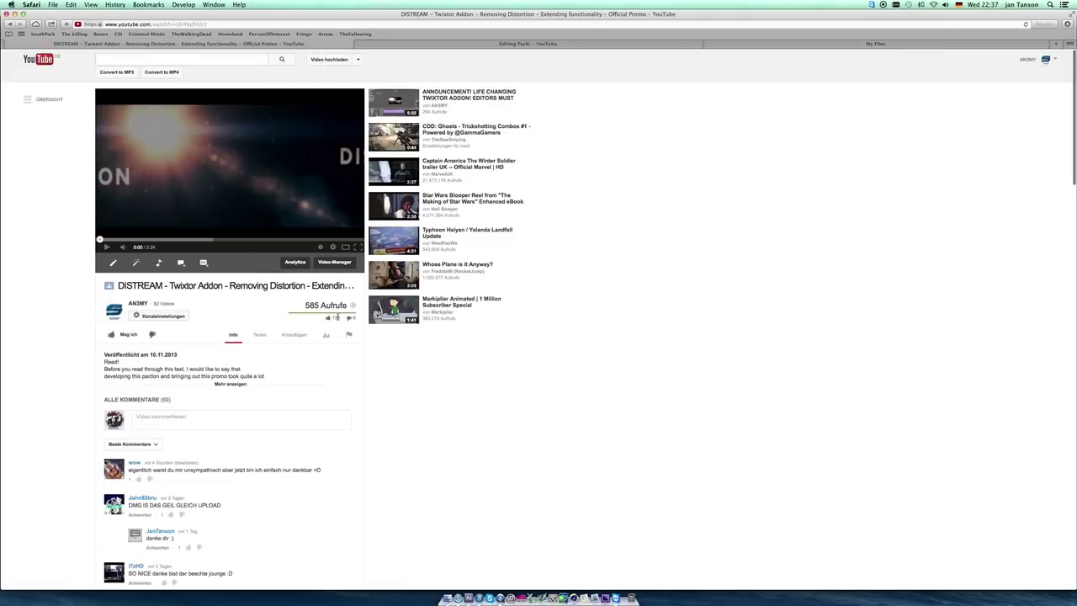
left_click_drag(333, 317, 340, 318)
left_click(318, 321)
left_click(789, 44)
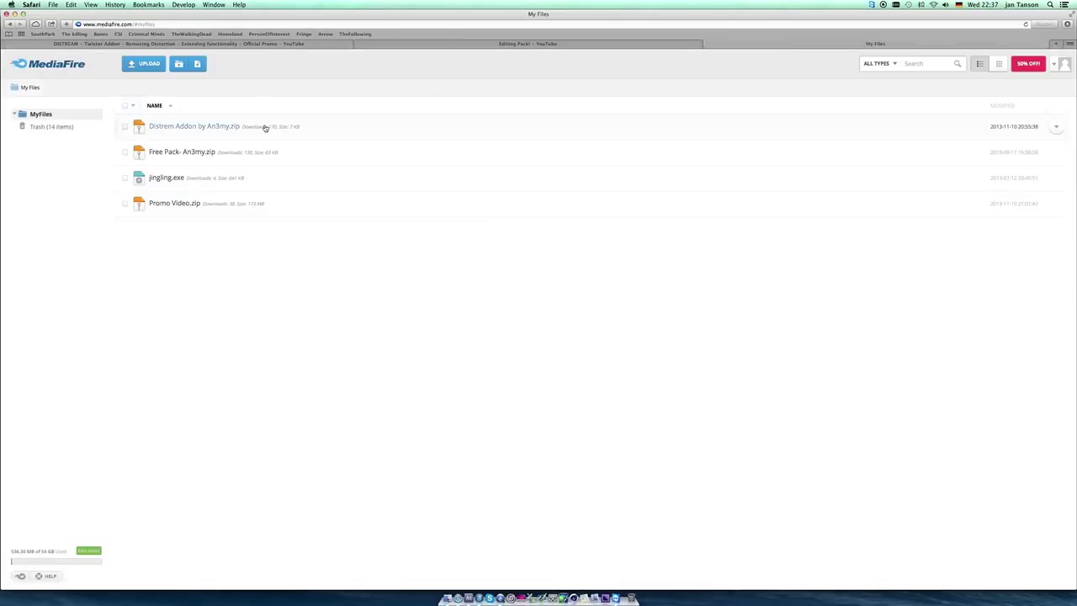
left_click(337, 44)
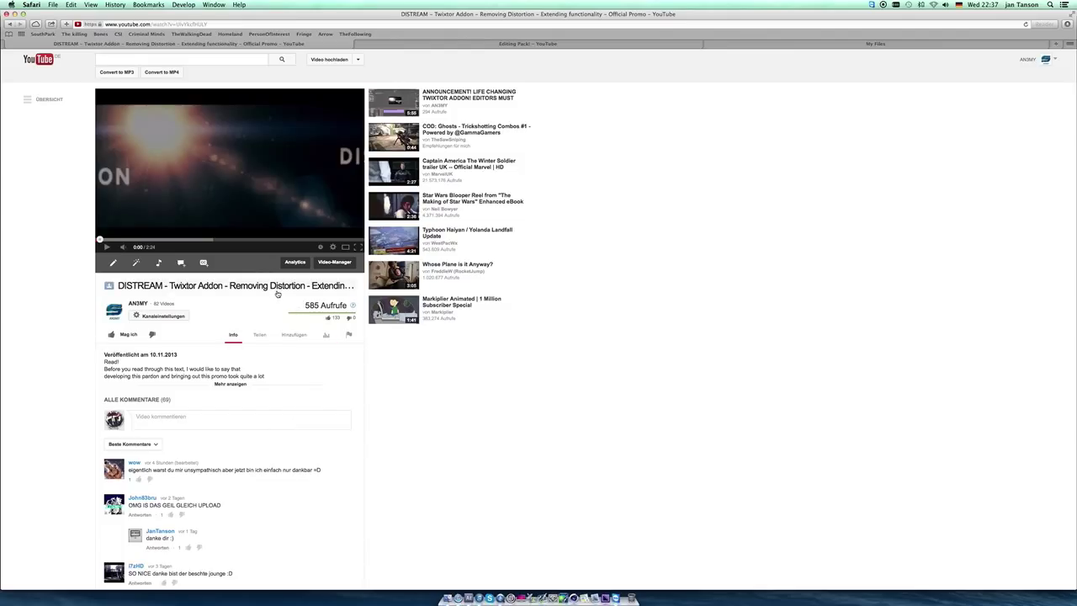
left_click(464, 46)
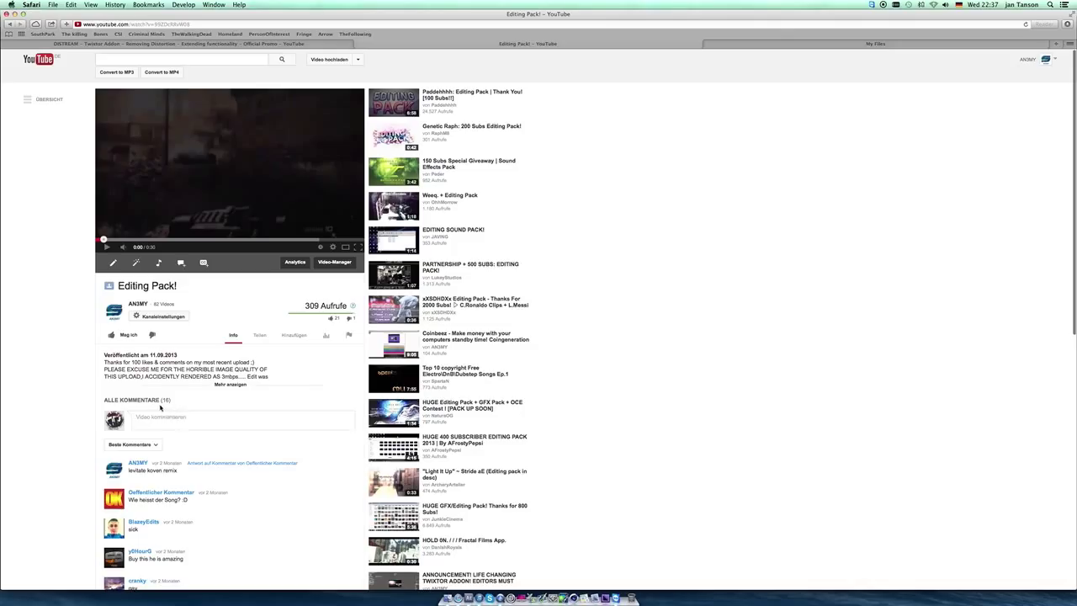
Step: Revisit the MediaFire list and DISTREAM video page, highlighting its 585 view count and 'Aufrufe'
left_click(875, 43)
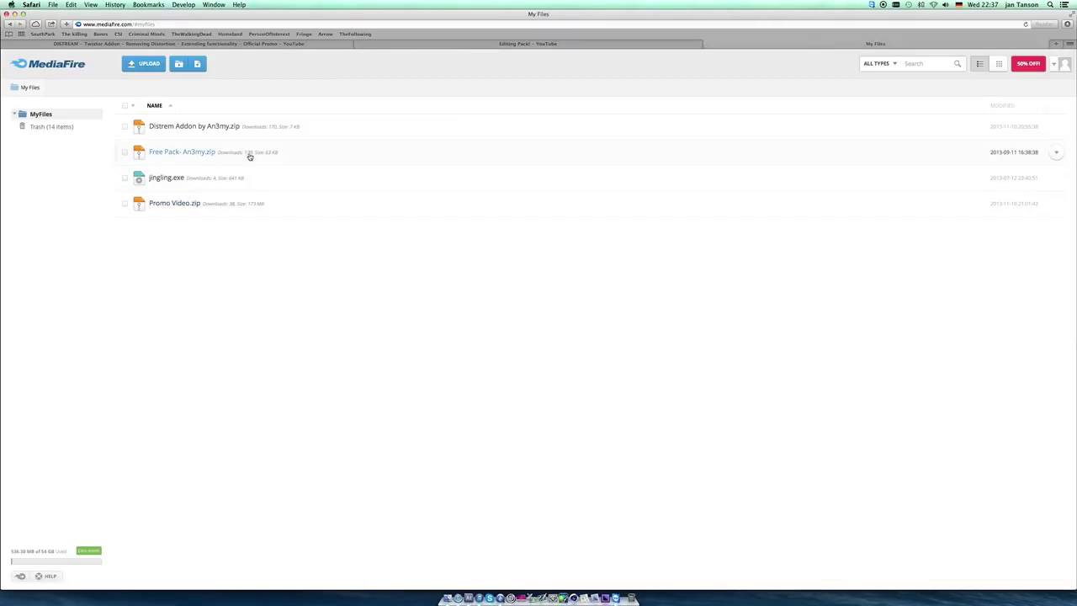
left_click(309, 44)
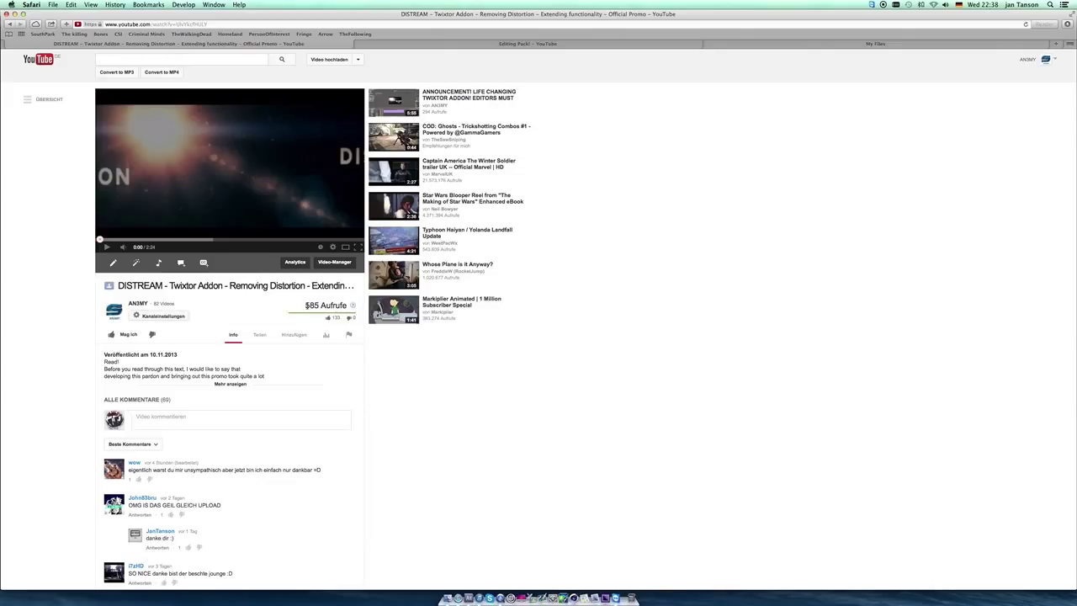
double_click(310, 306)
left_click(322, 305)
left_click_drag(322, 305, 344, 306)
left_click(310, 304)
Step: Highlight the 585 view count once more, then minimize the browser to reveal After Effects
left_click_drag(306, 305, 319, 306)
left_click(319, 305)
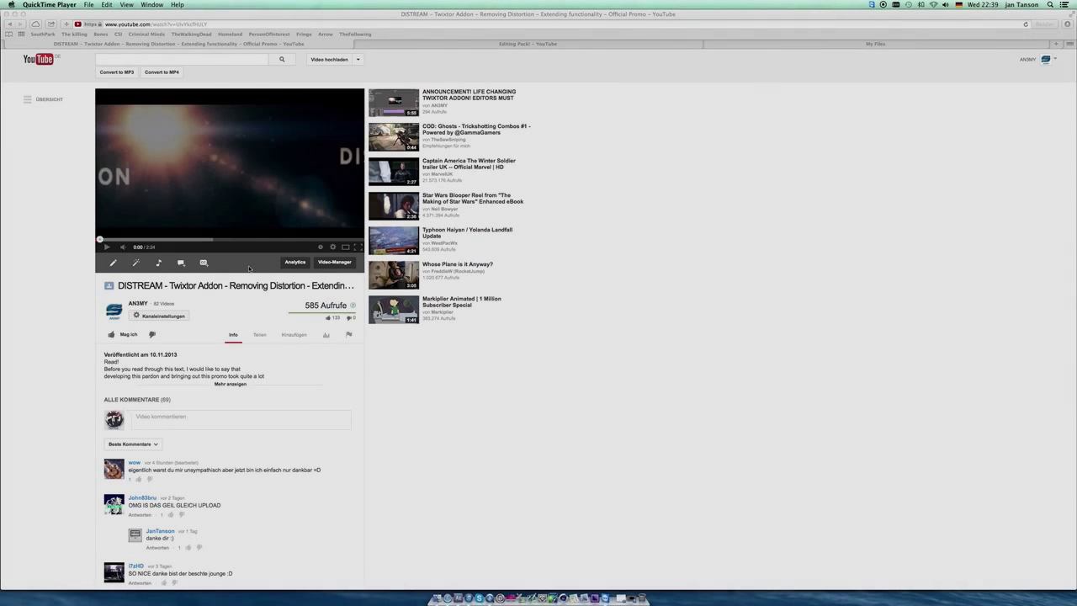
left_click(249, 268)
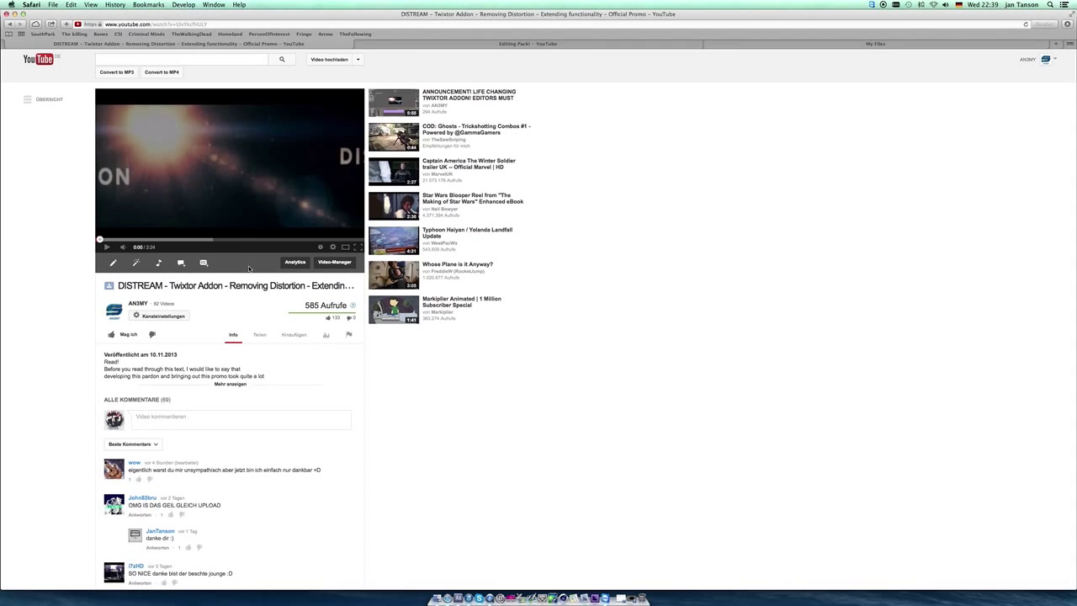
left_click(14, 13)
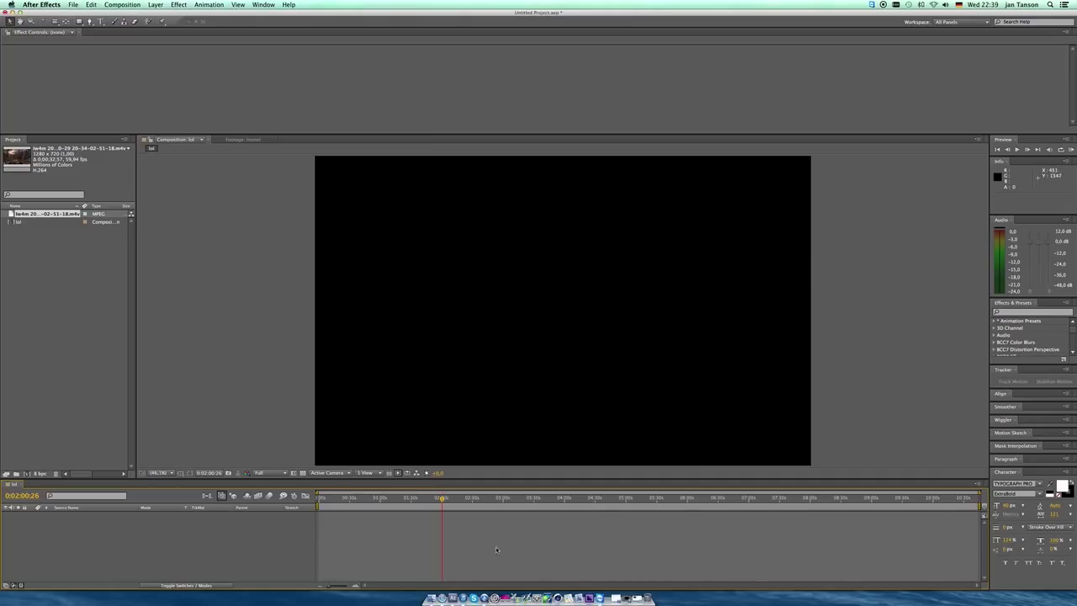
Step: Create a new composition from the gameplay .m4v footage
left_click(71, 245)
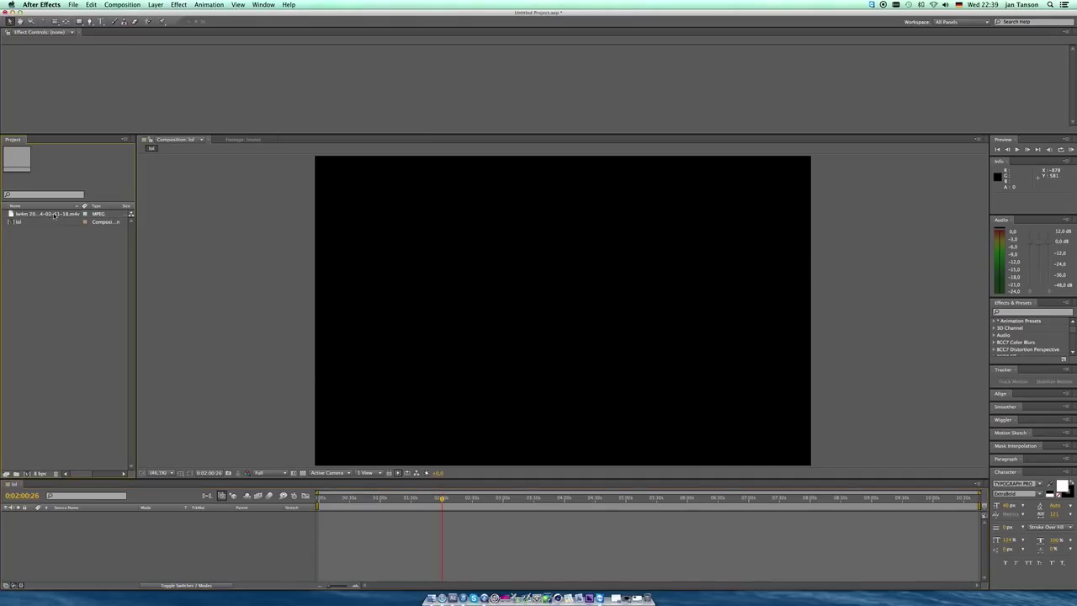
left_click(56, 215)
left_click(239, 301)
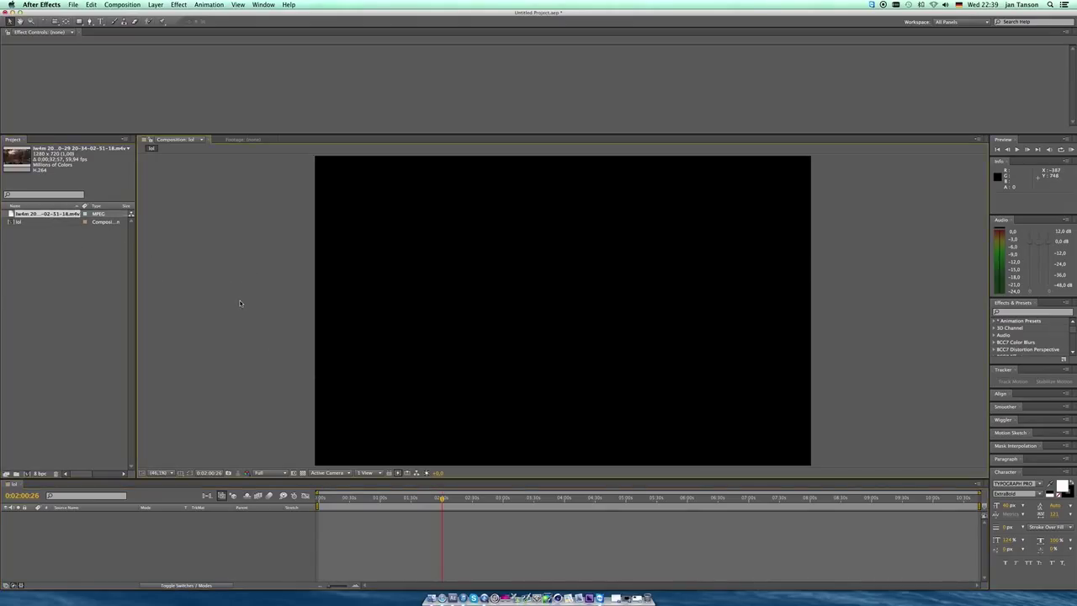
left_click(60, 215)
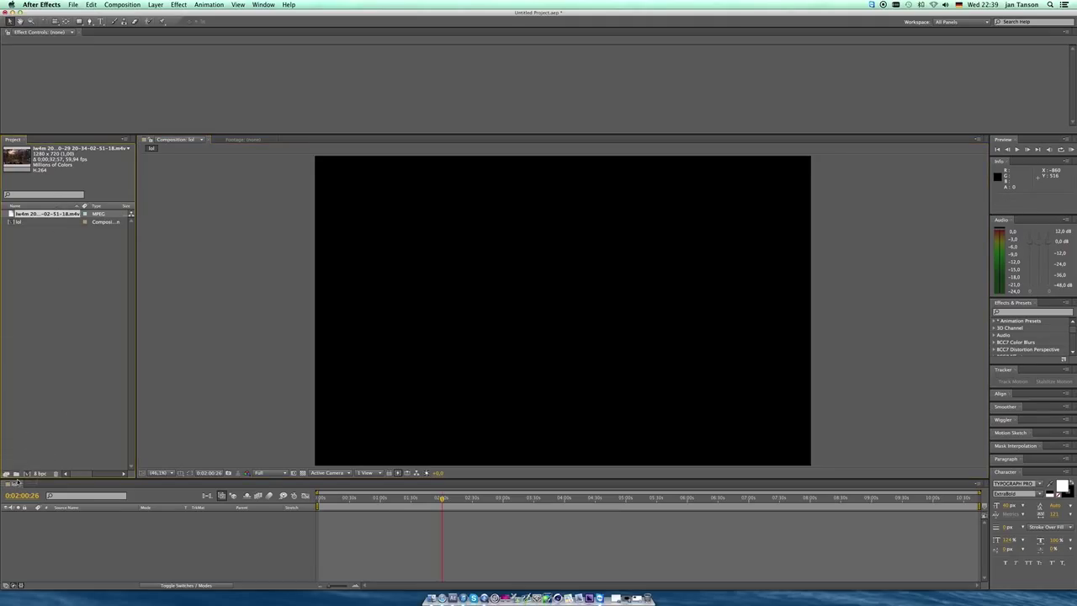
left_click_drag(15, 481, 27, 474)
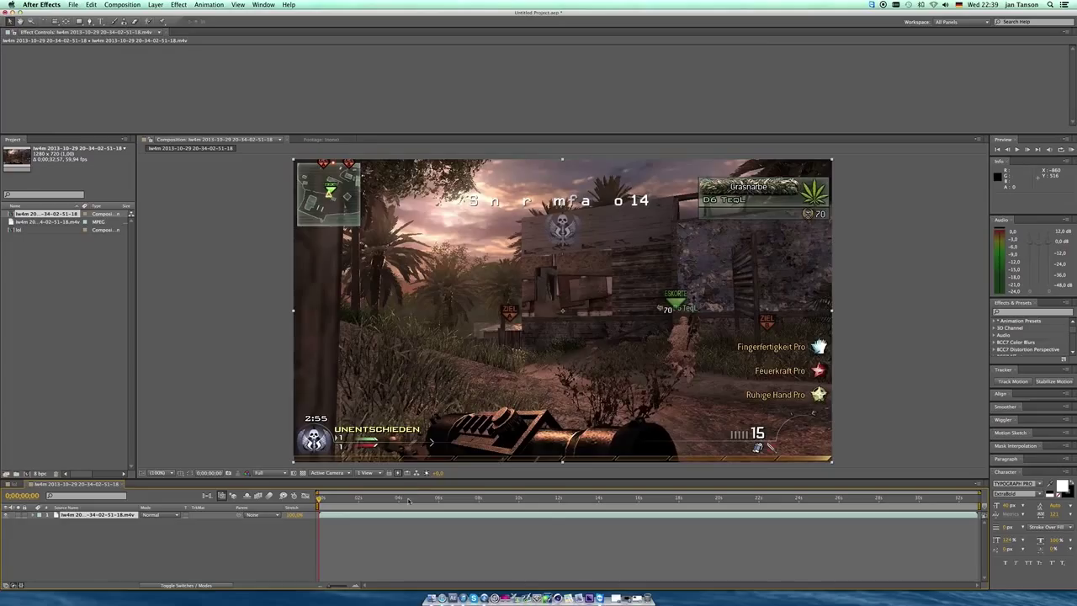
Step: Scrub to the kill frame at 0;00;09;42 and select the gameplay clip layer
left_click(429, 500)
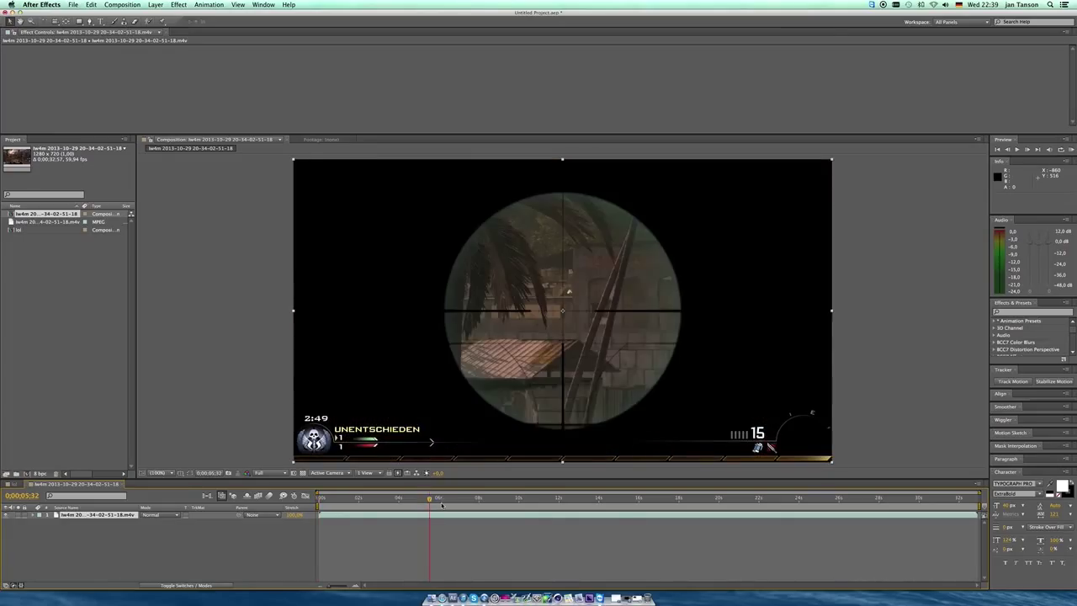
left_click_drag(443, 505, 487, 503)
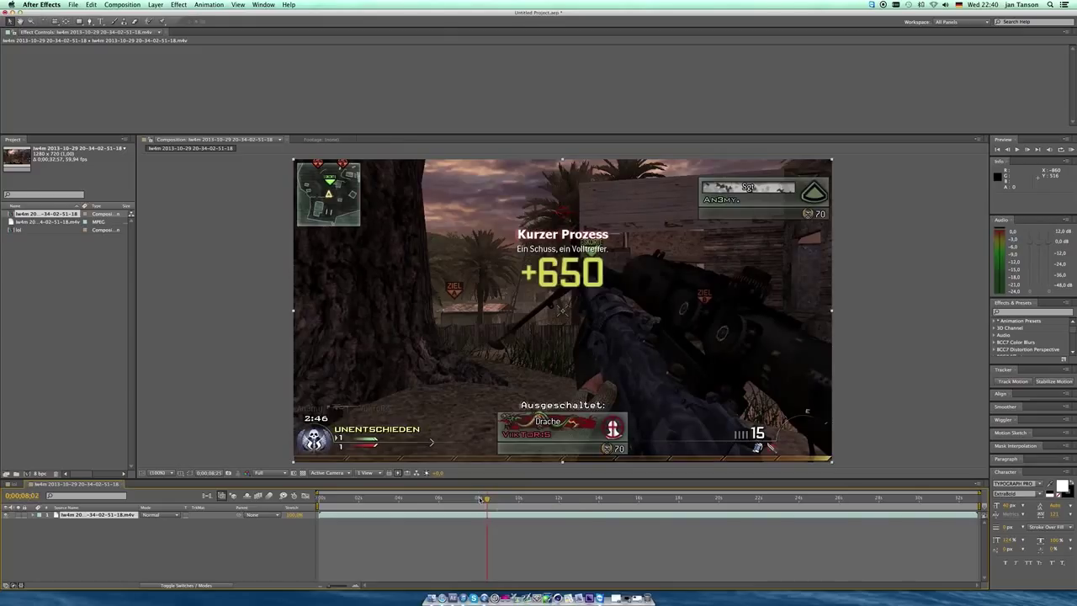
left_click(479, 499)
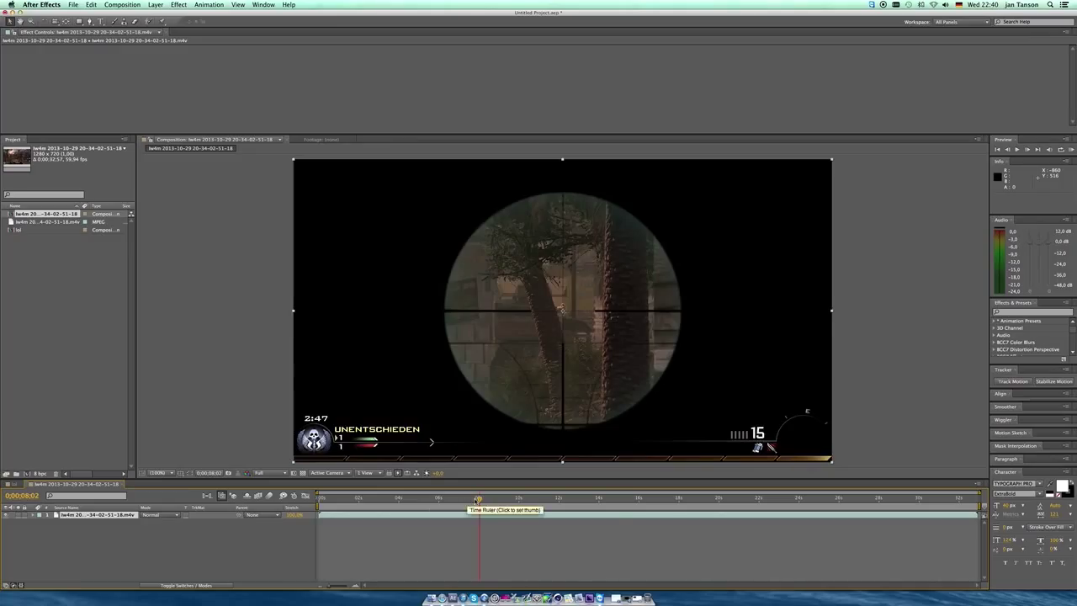
left_click(514, 500)
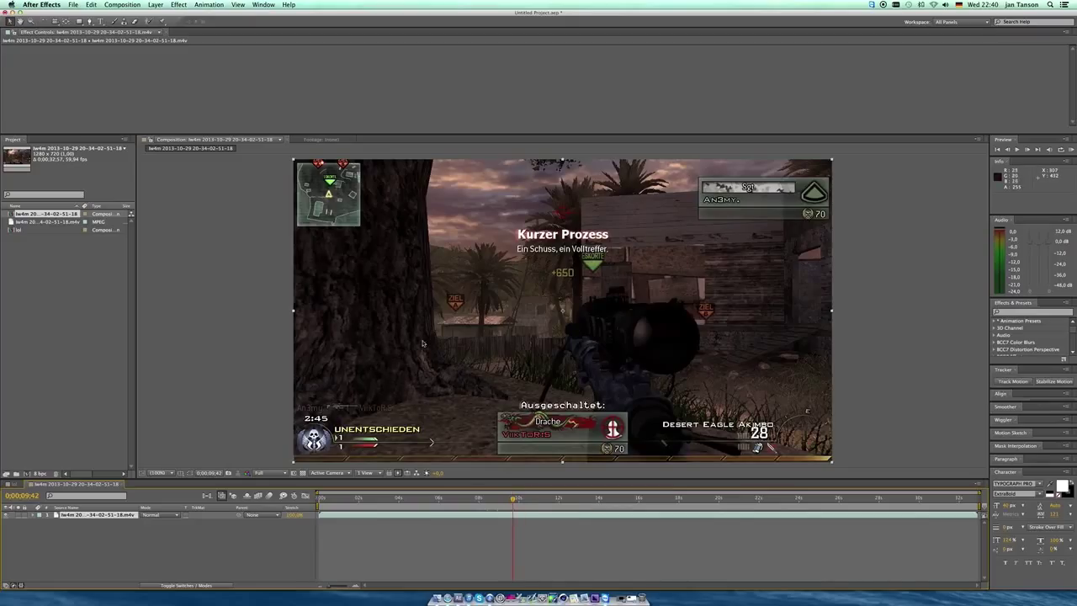
left_click(278, 543)
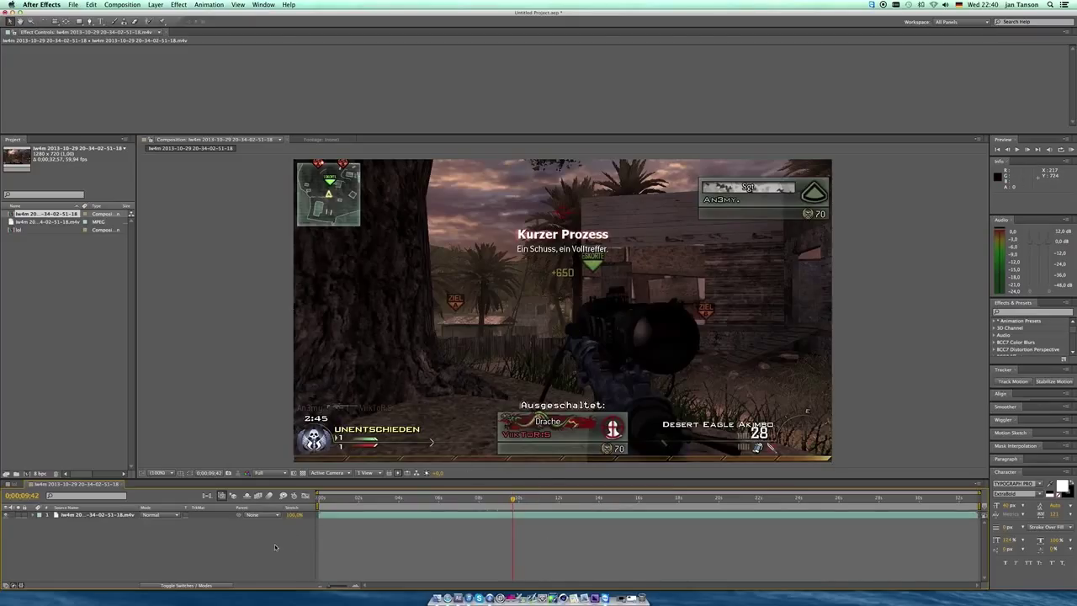
left_click(429, 515)
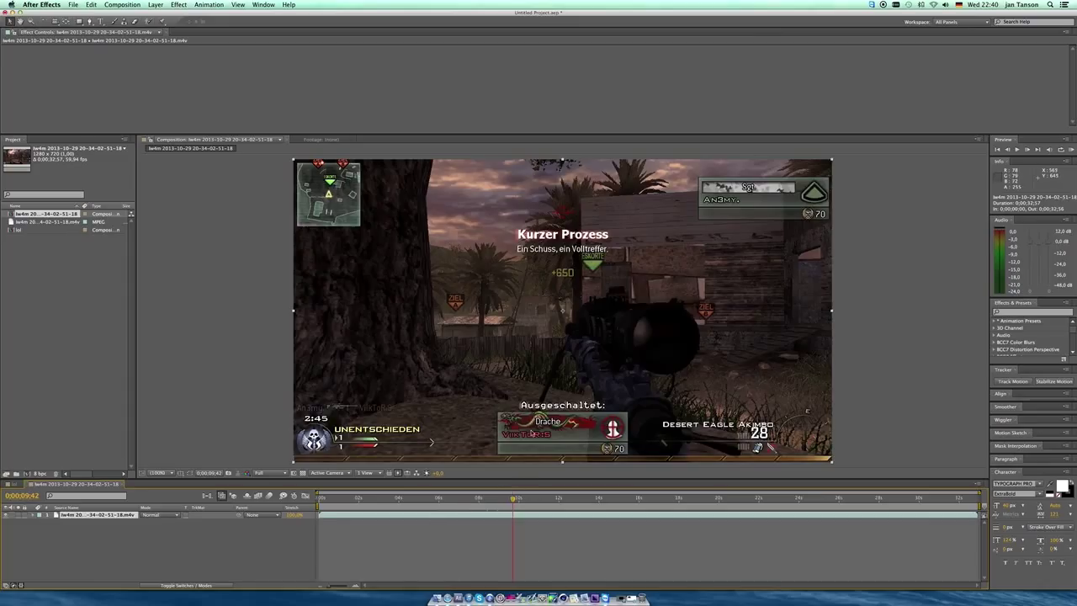
Step: Apply the DISTREM ADDON by An3my .ffx preset from Desktop/Projects/DISTREM to the clip
left_click(199, 4)
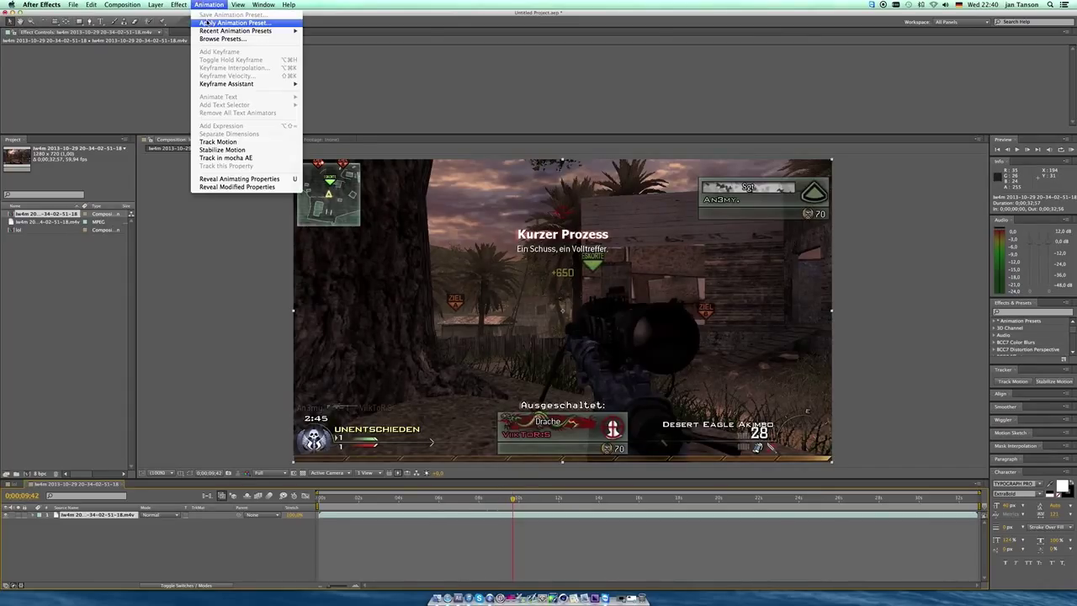
left_click(206, 23)
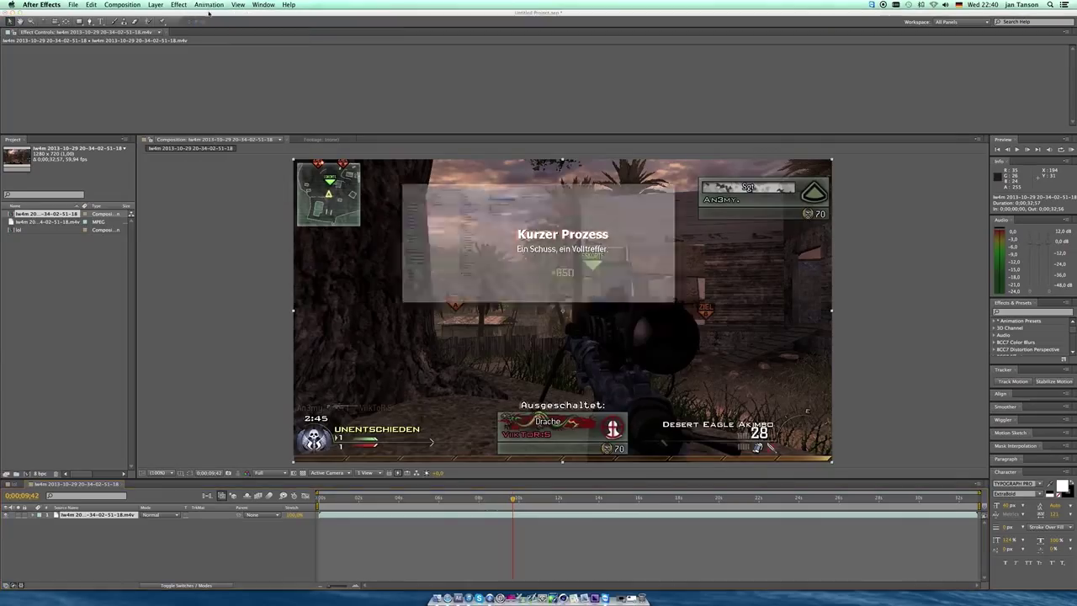
left_click(172, 148)
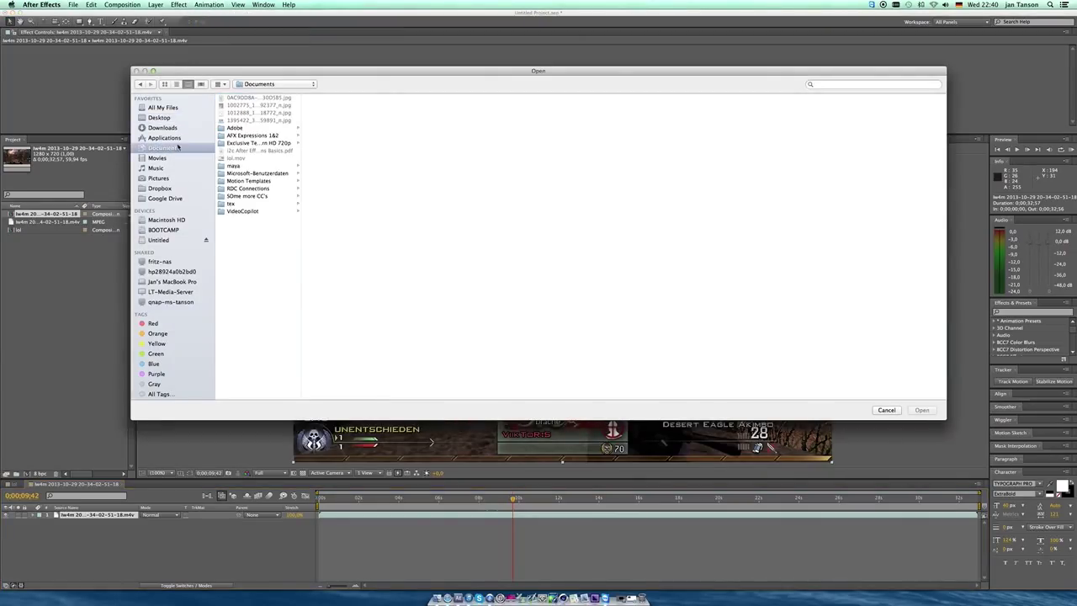
left_click(162, 118)
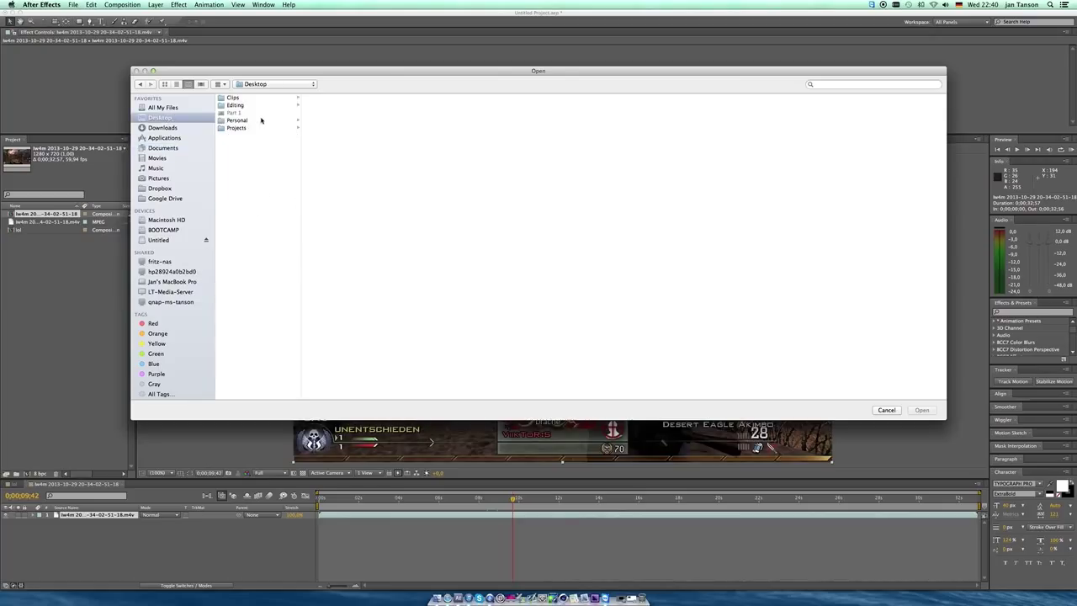
left_click(266, 128)
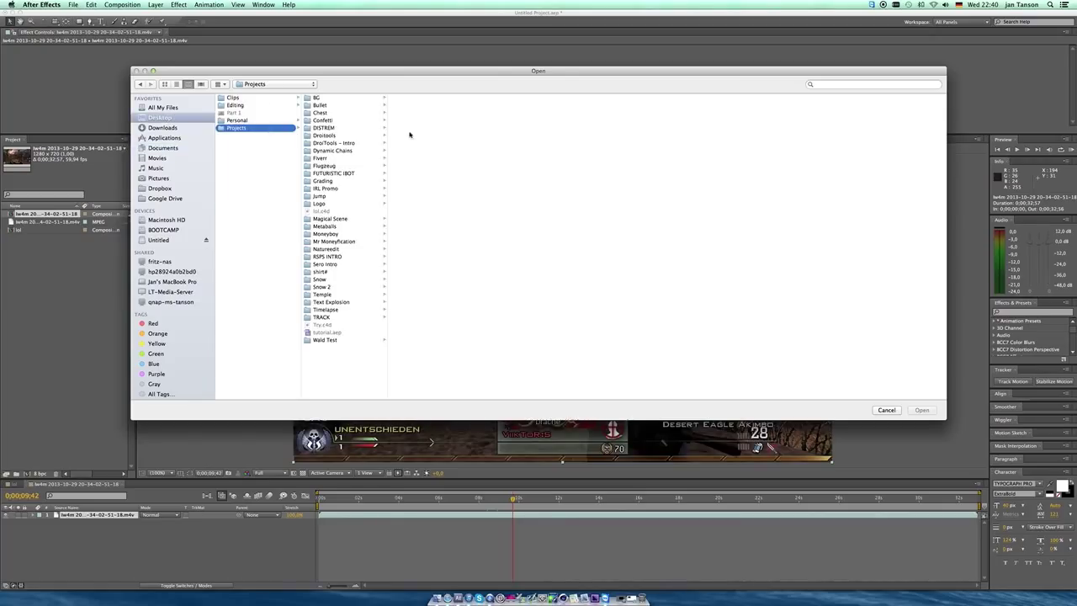
left_click(345, 127)
left_click(435, 128)
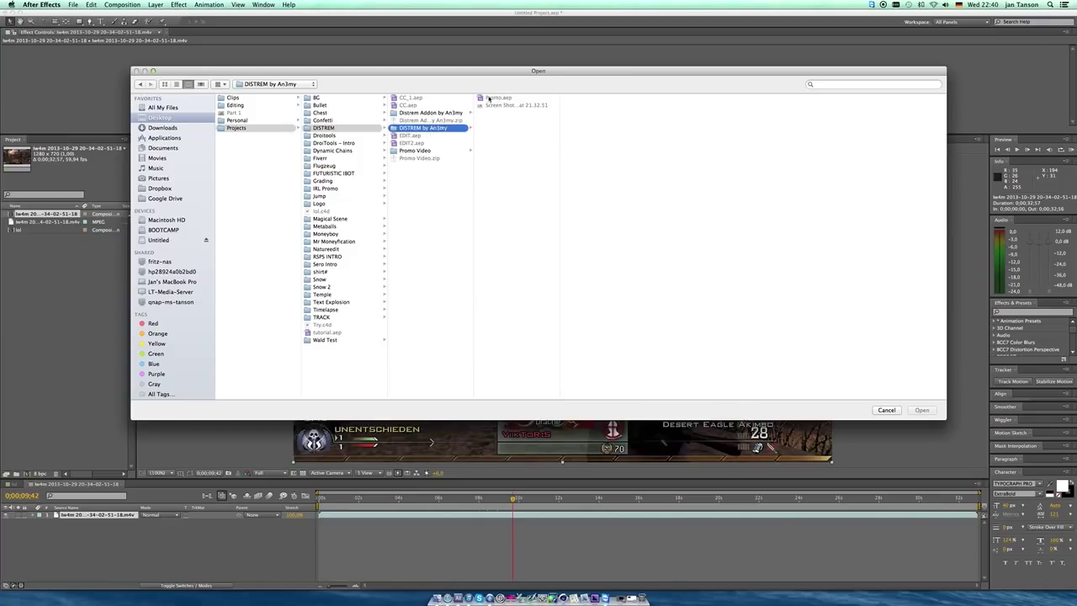
left_click(433, 113)
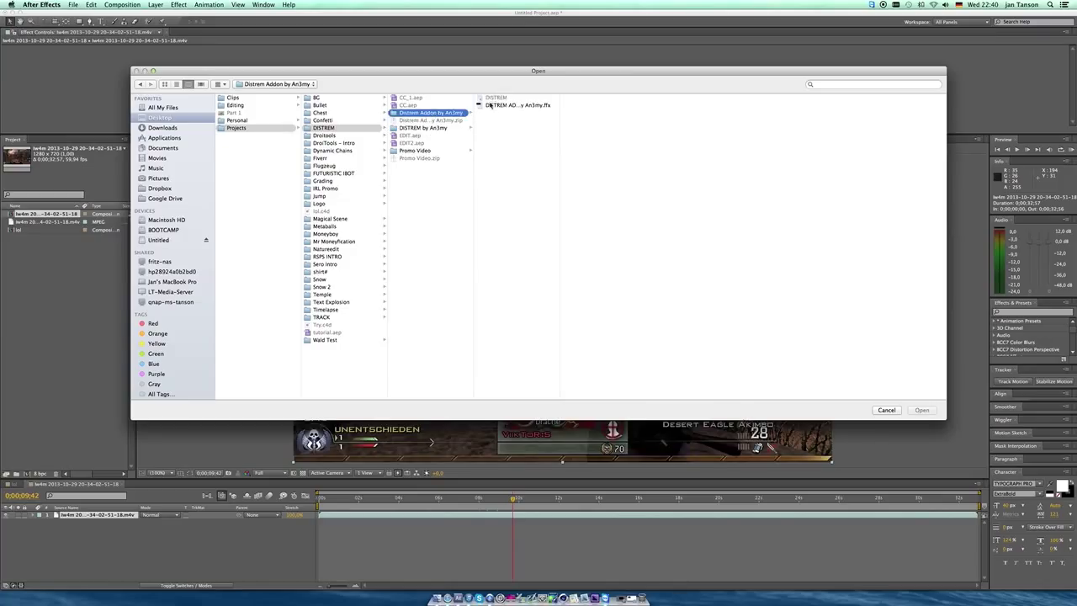
left_click(508, 106)
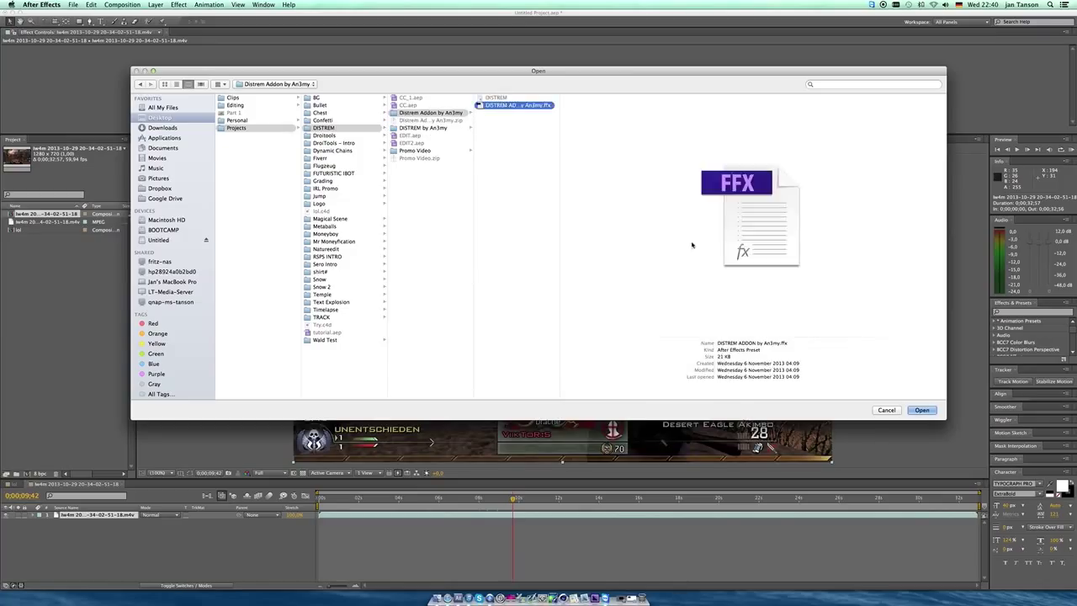
left_click(919, 413)
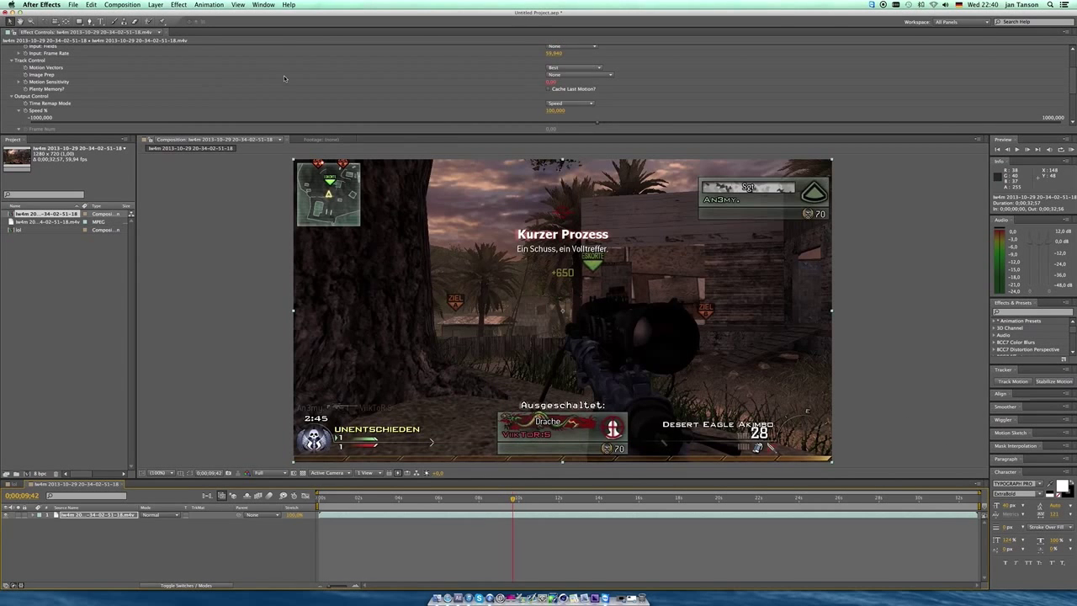
Step: Enlarge the Effect Controls panel and check the 29.97 and 59.94 FPS Smoothness effects
left_click_drag(337, 133, 333, 269)
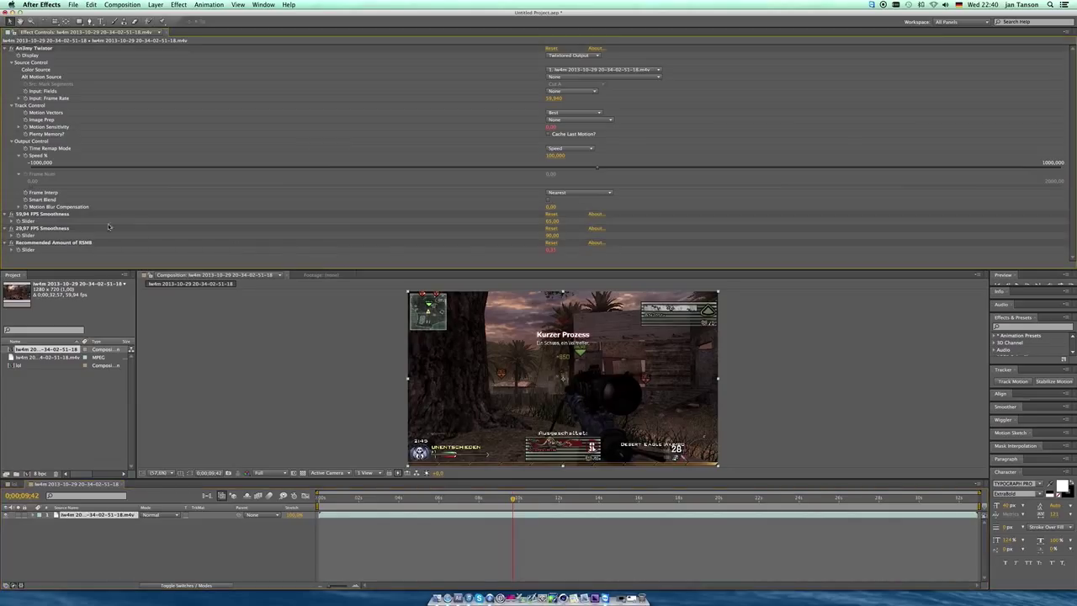
left_click(76, 242)
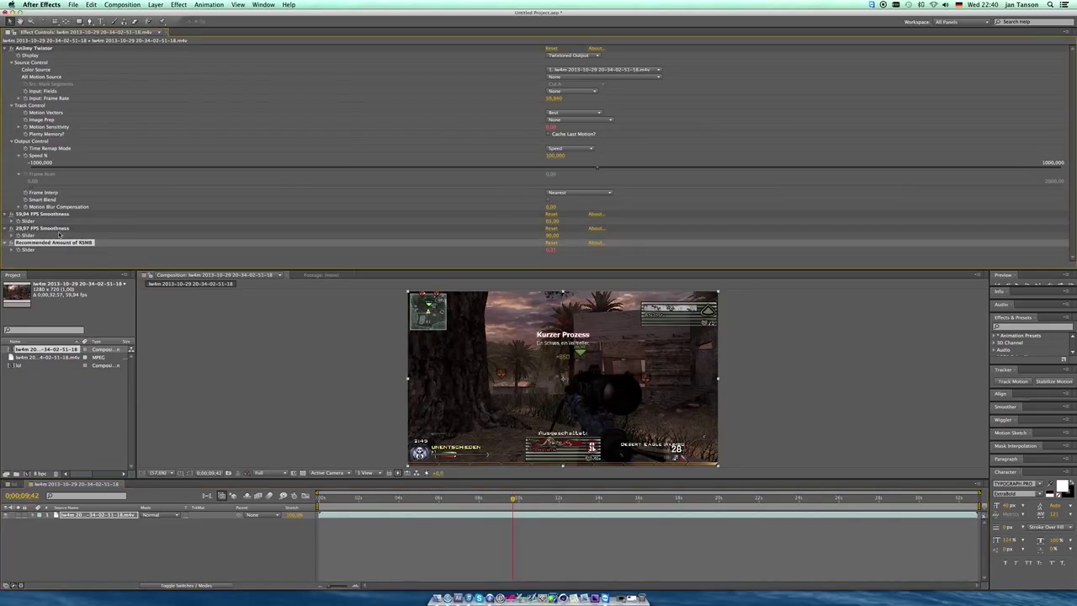
left_click(57, 228)
left_click(57, 215)
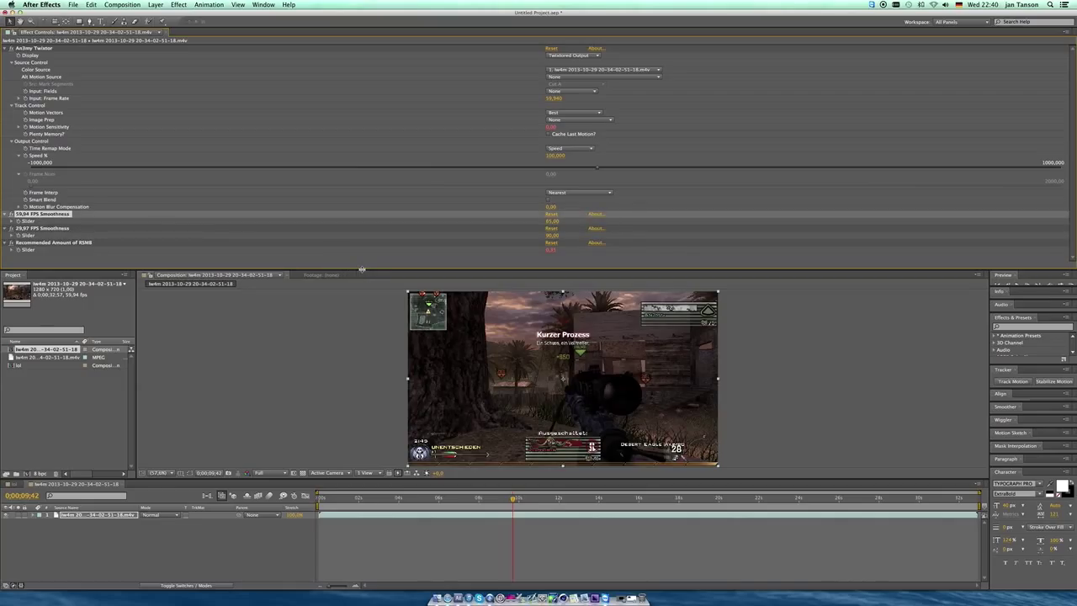
left_click_drag(362, 270, 362, 256)
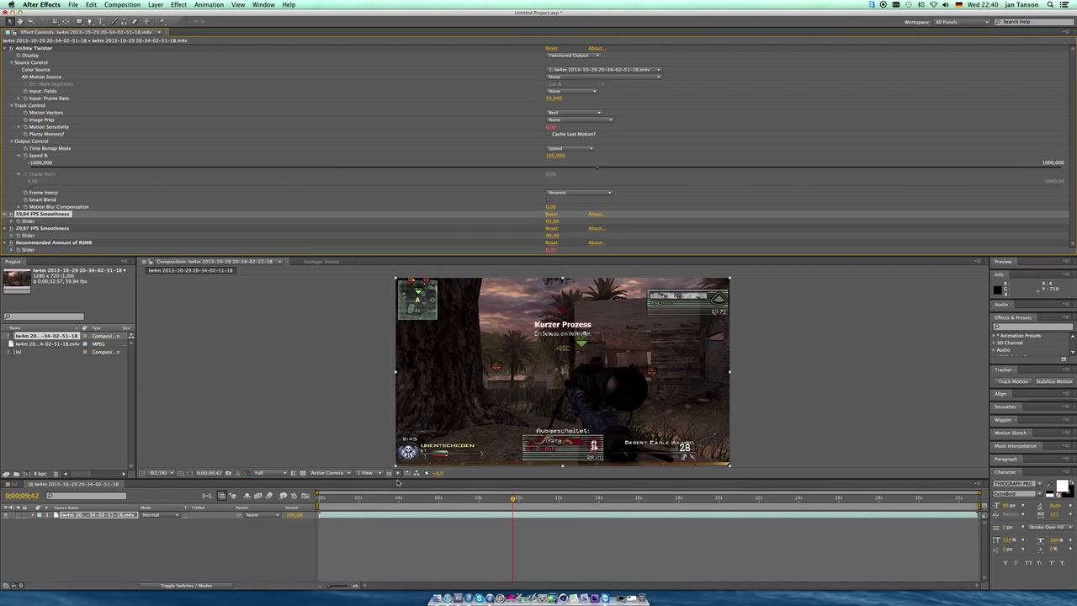
left_click_drag(399, 480, 385, 539)
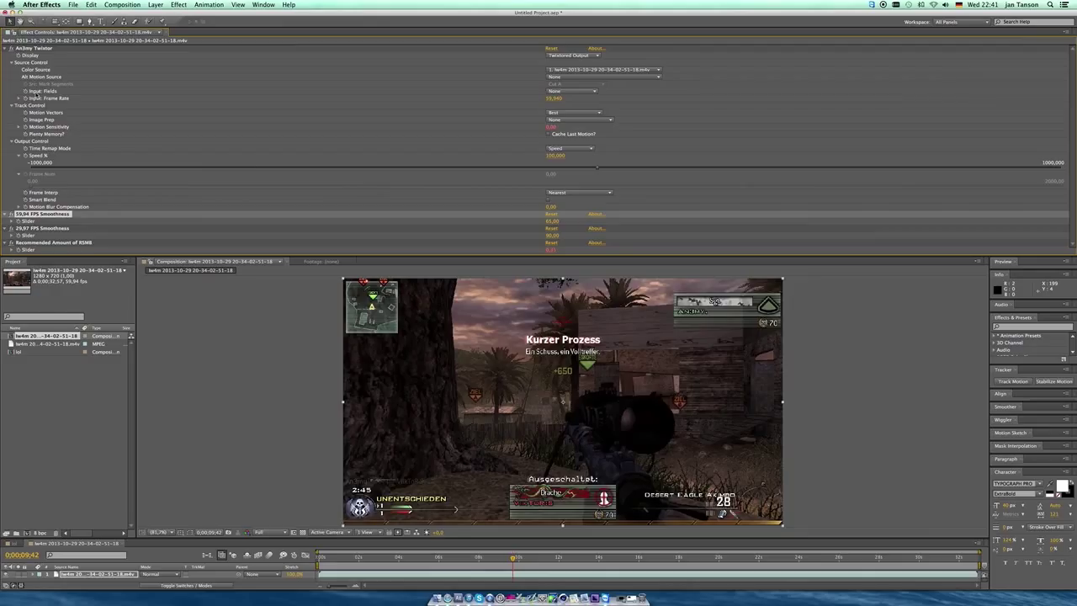
Step: Review the An3my Twixtor, FPS Smoothness and RSMB effects while making the timeline taller
left_click(49, 49)
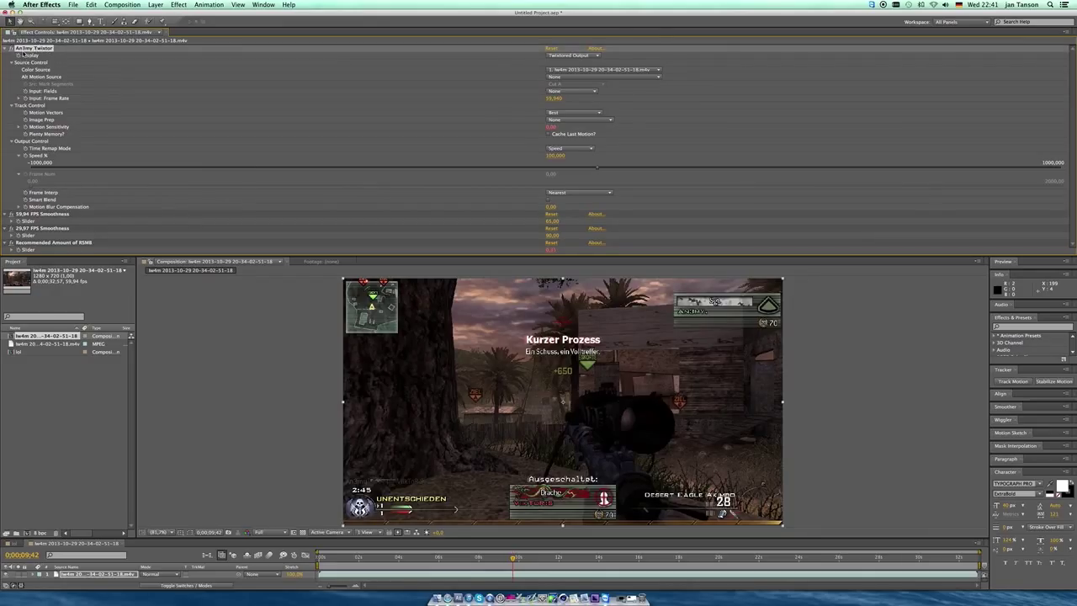
left_click(43, 216)
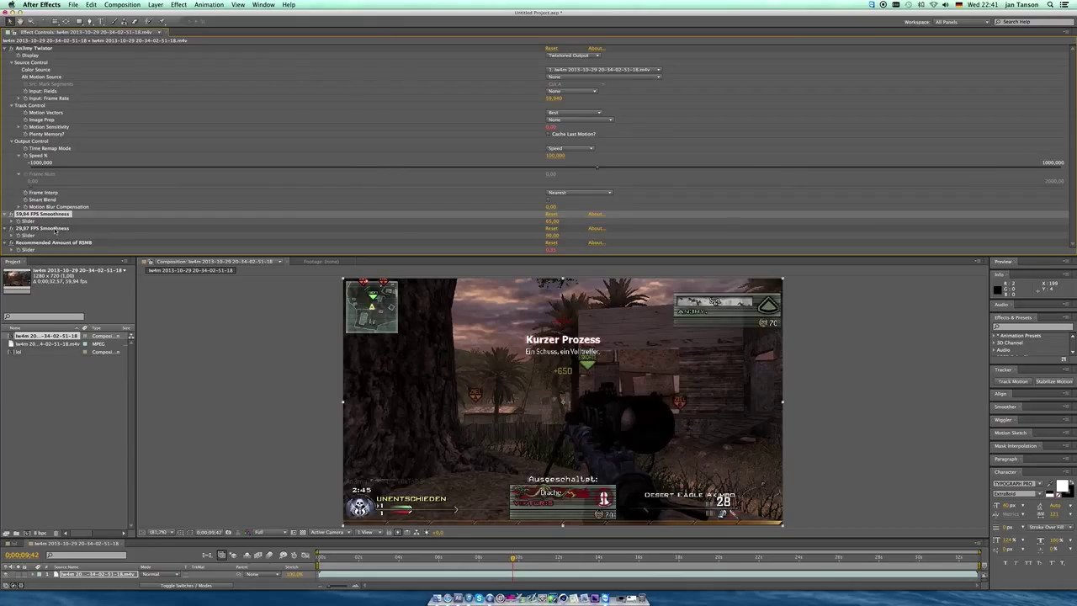
left_click(68, 242)
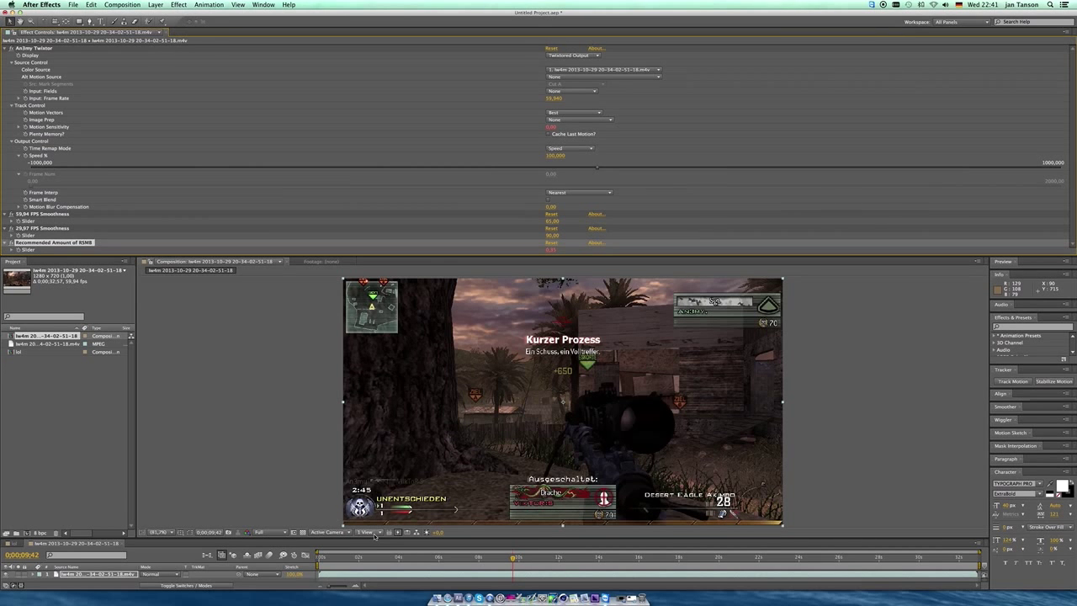
mouse_move(374, 537)
left_mouse_down()
mouse_move(373, 516)
mouse_move(373, 538)
left_mouse_up()
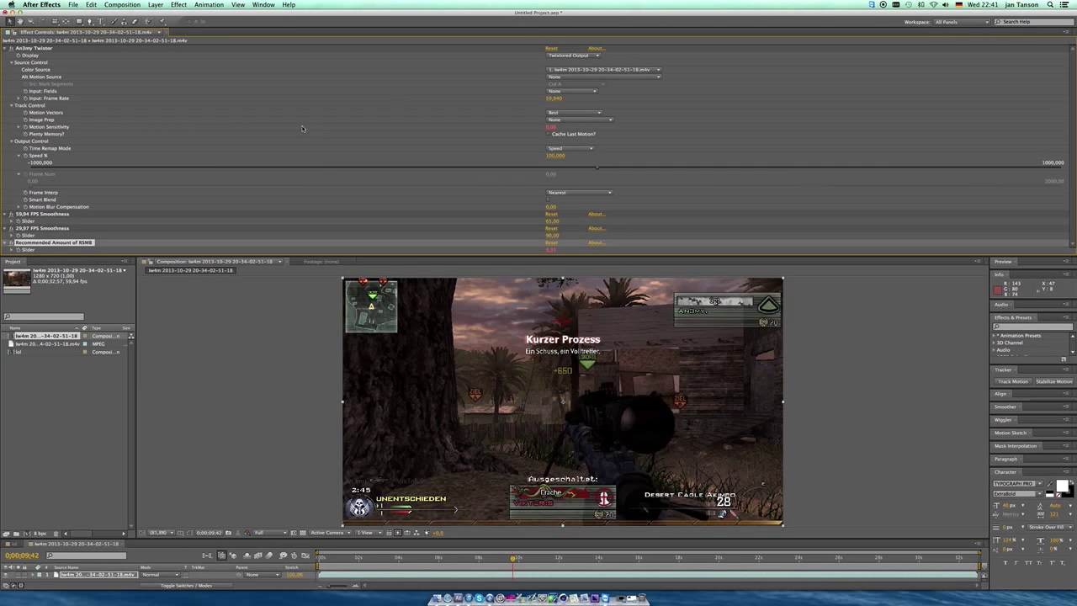
left_click(39, 48)
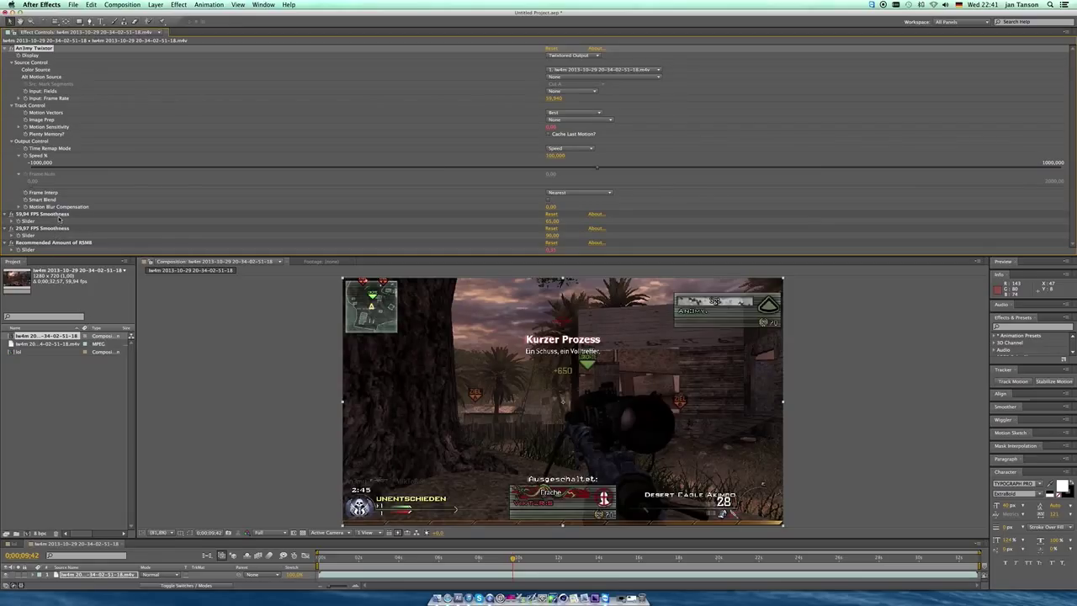
left_click(60, 215)
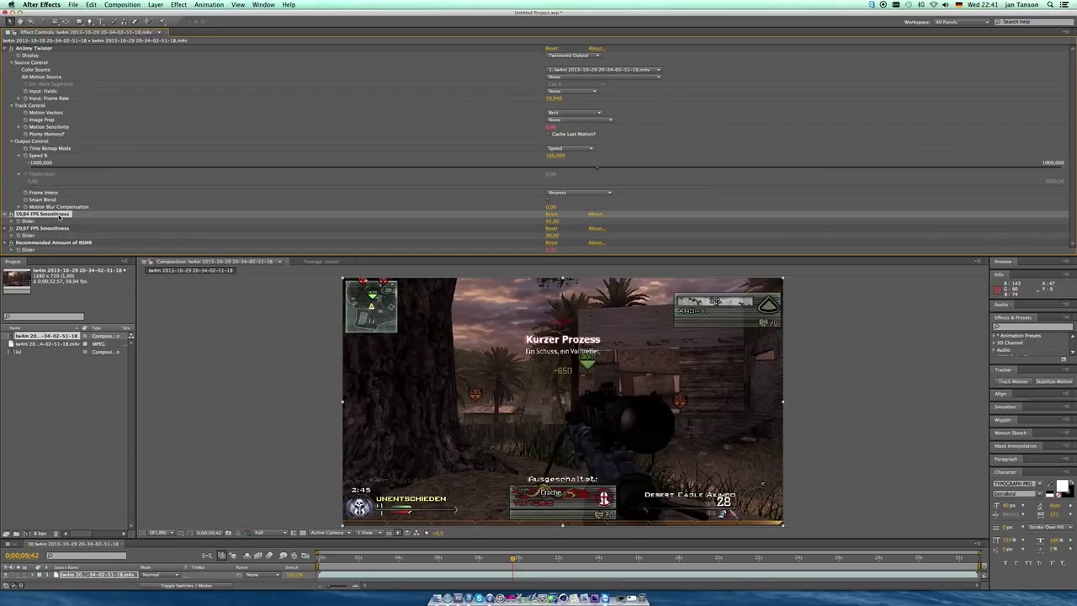
left_click(30, 49)
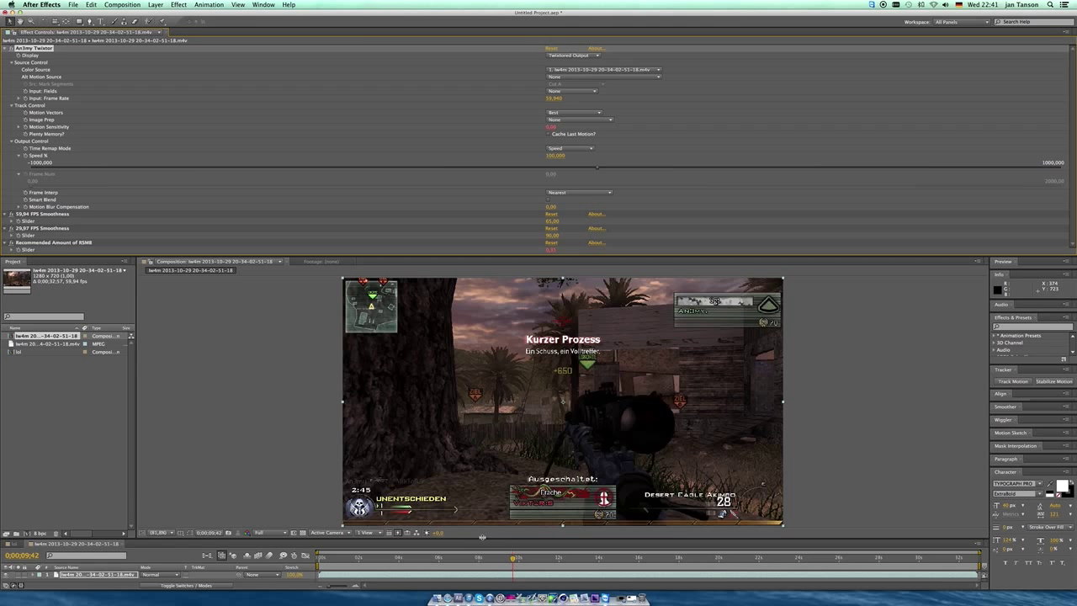
left_click_drag(482, 538, 485, 505)
Step: Add a Speed % keyframe of 100 for An3my Twixtor at 0;00;09;42
left_click_drag(523, 254, 522, 203)
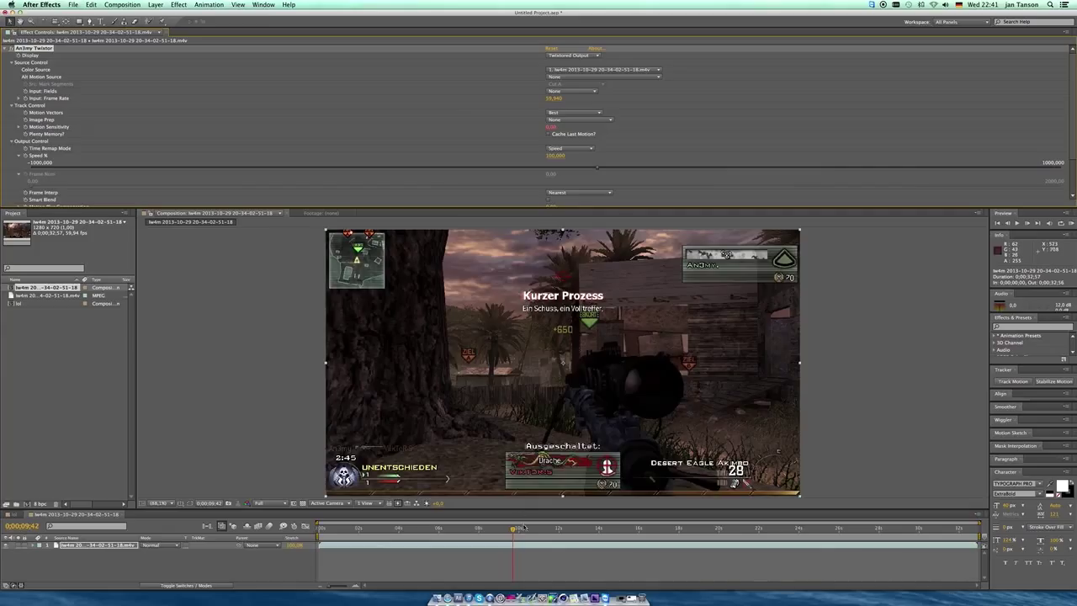
left_click(25, 156)
scroll(134, 189, "down", 1)
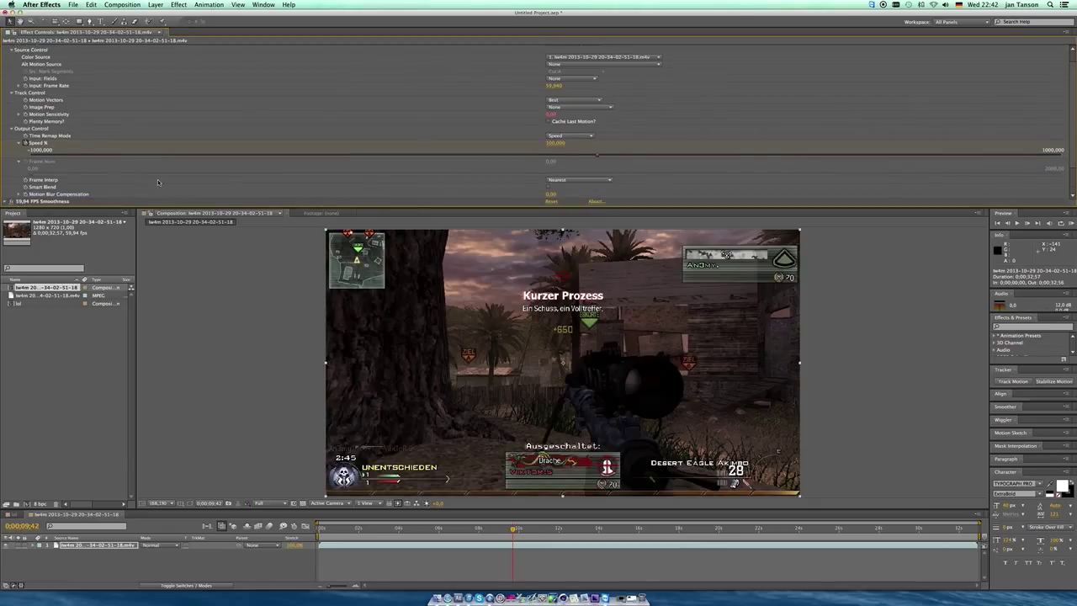
scroll(157, 181, "up", 1)
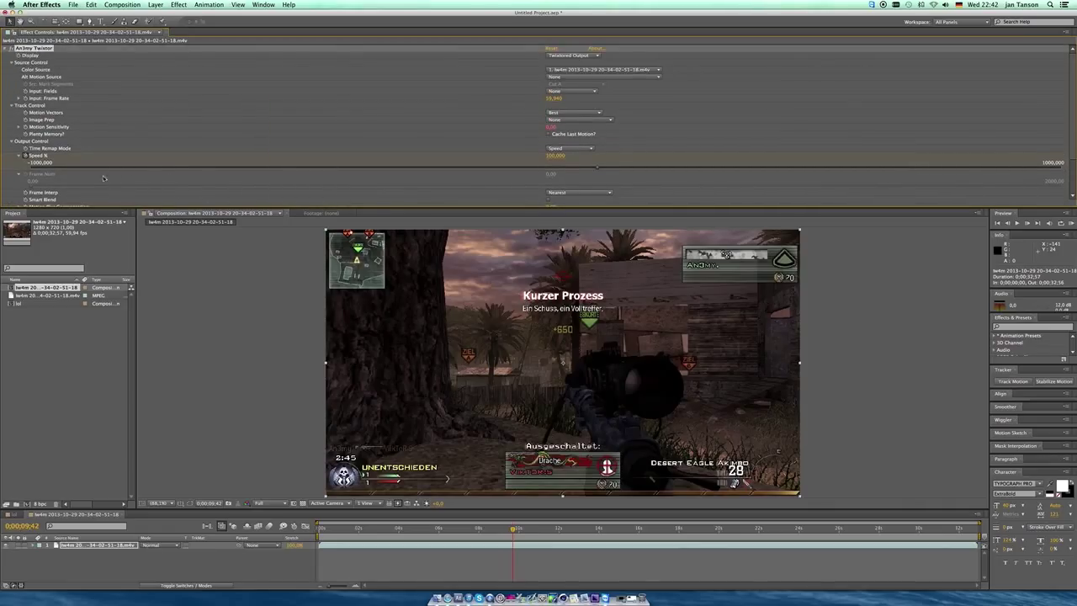
Step: Reveal the layer's An3my Twixtor Output Control properties, including Speed %, in a taller timeline
left_click(38, 545)
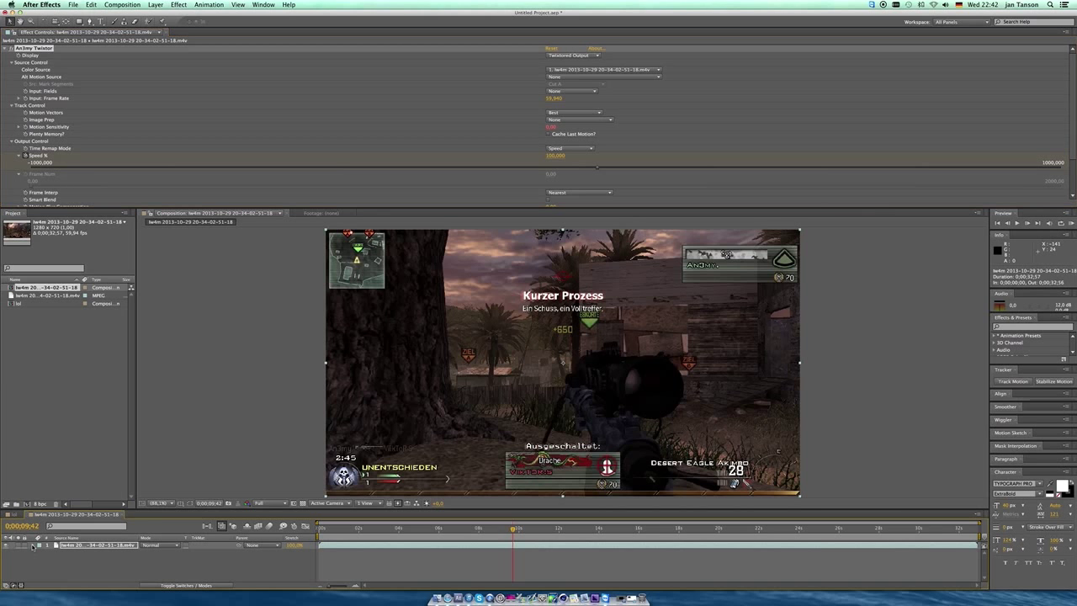
left_click_drag(206, 508, 212, 429)
left_click(40, 473)
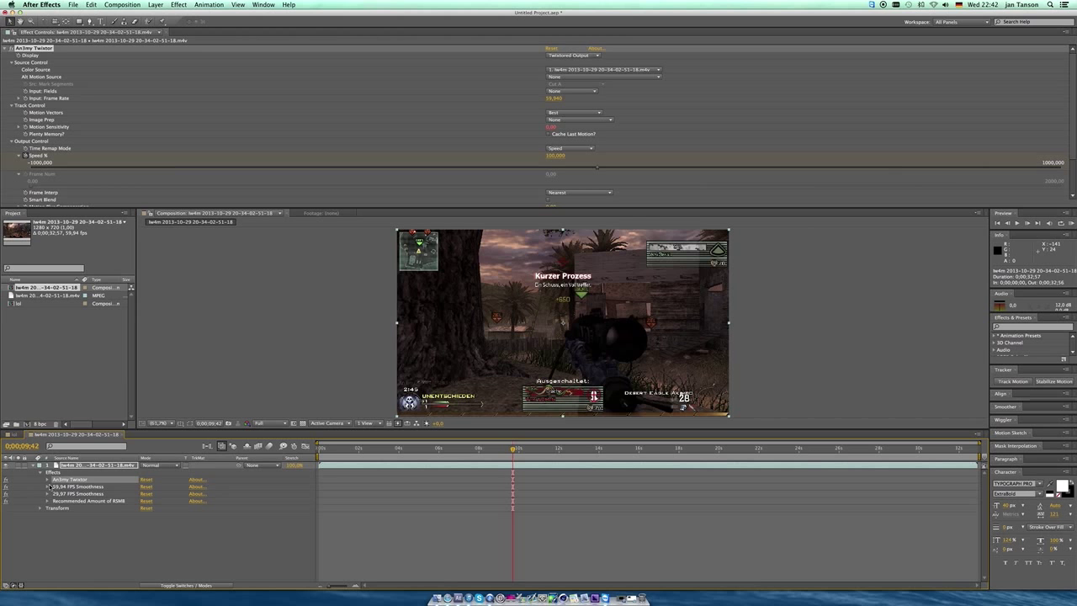
left_click(47, 479)
left_click(56, 508)
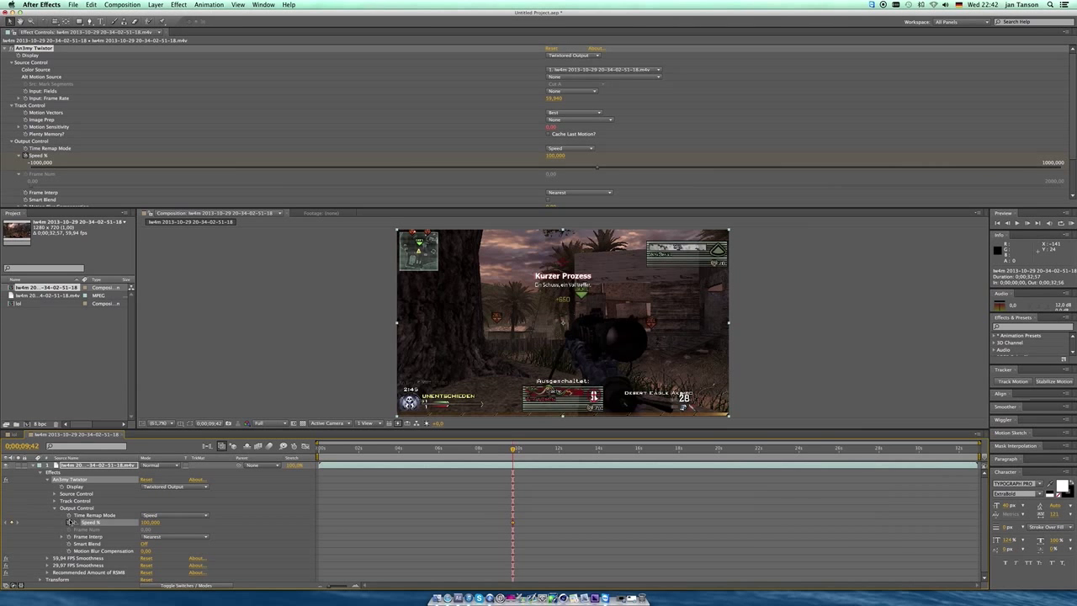
key("space")
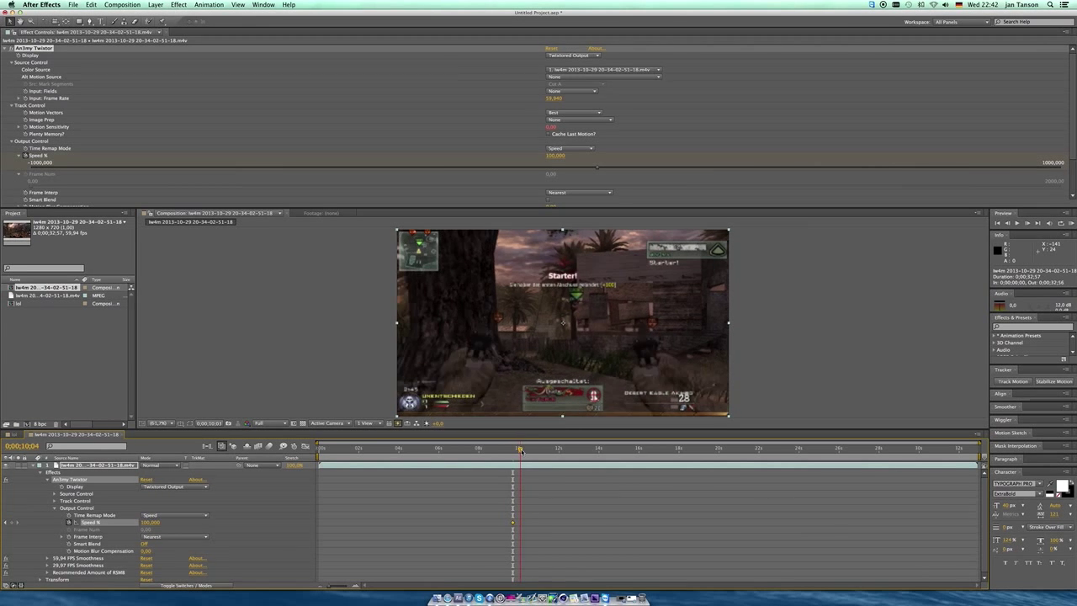
Step: Set Speed % to 30 with Blend frame interpolation, then return to about 10 seconds
left_click(149, 522)
type("30")
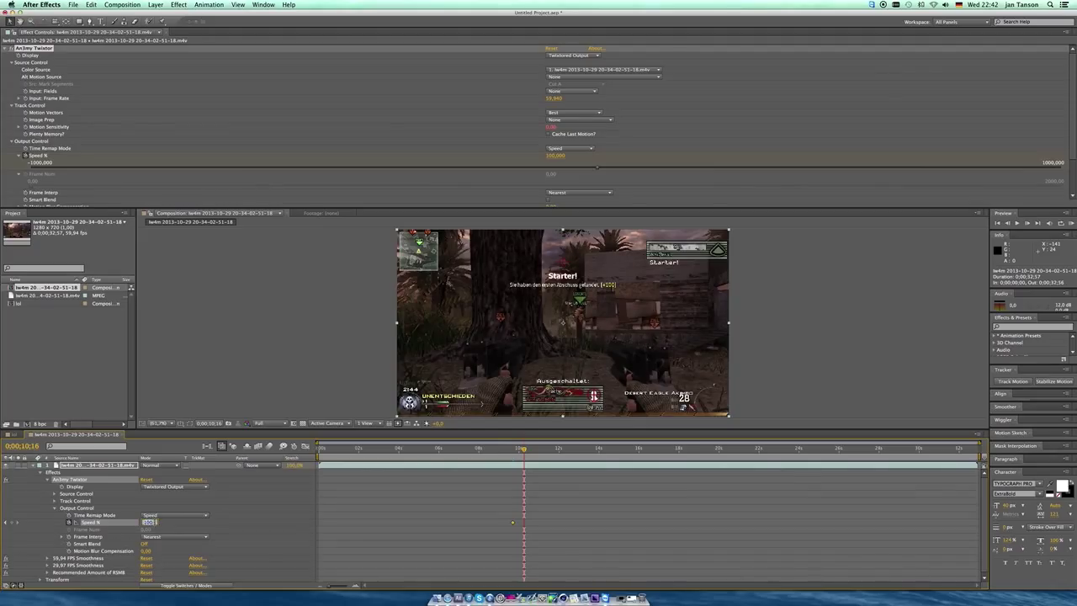
key("Return")
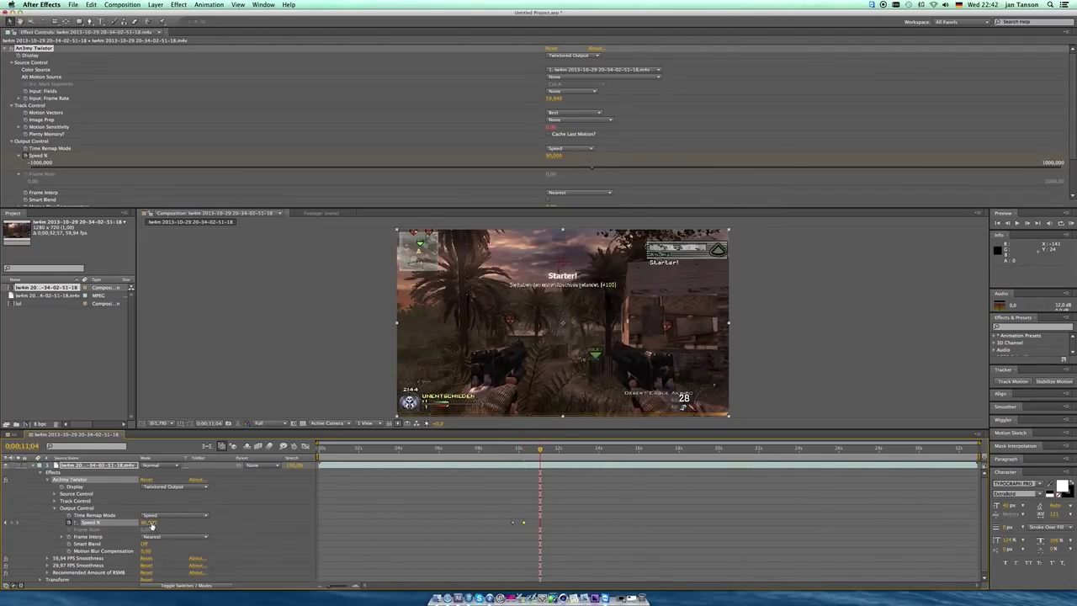
left_click(174, 536)
left_click(160, 547)
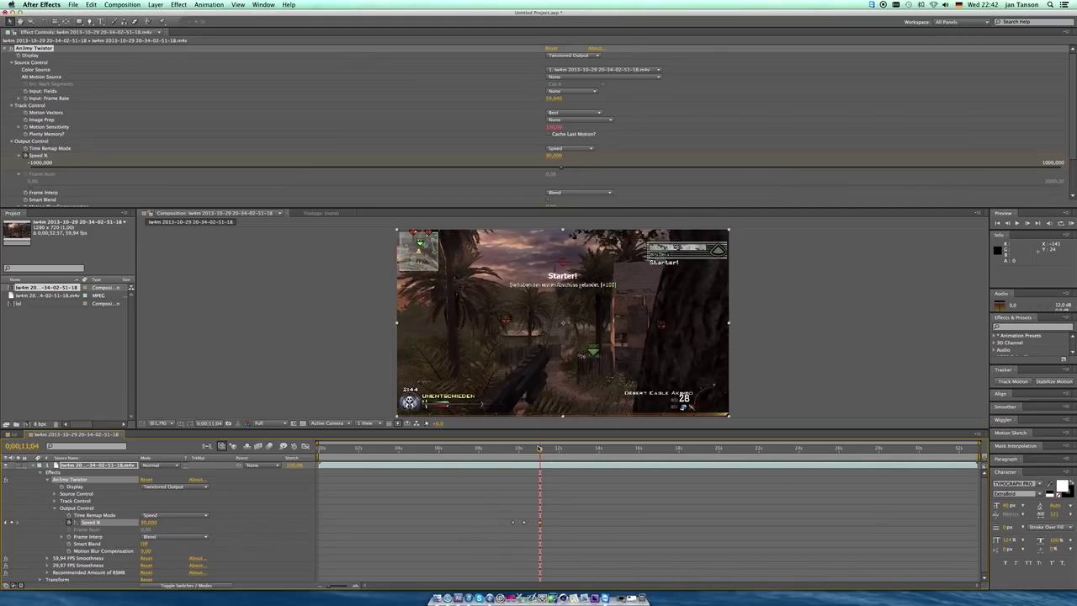
left_click_drag(540, 449, 515, 450)
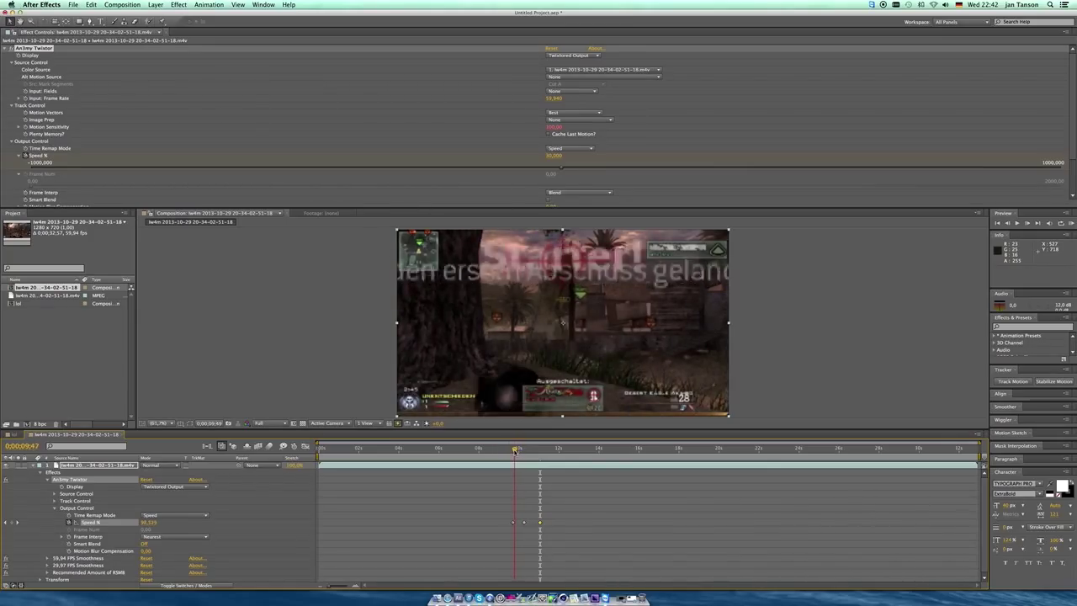
left_click(1007, 223)
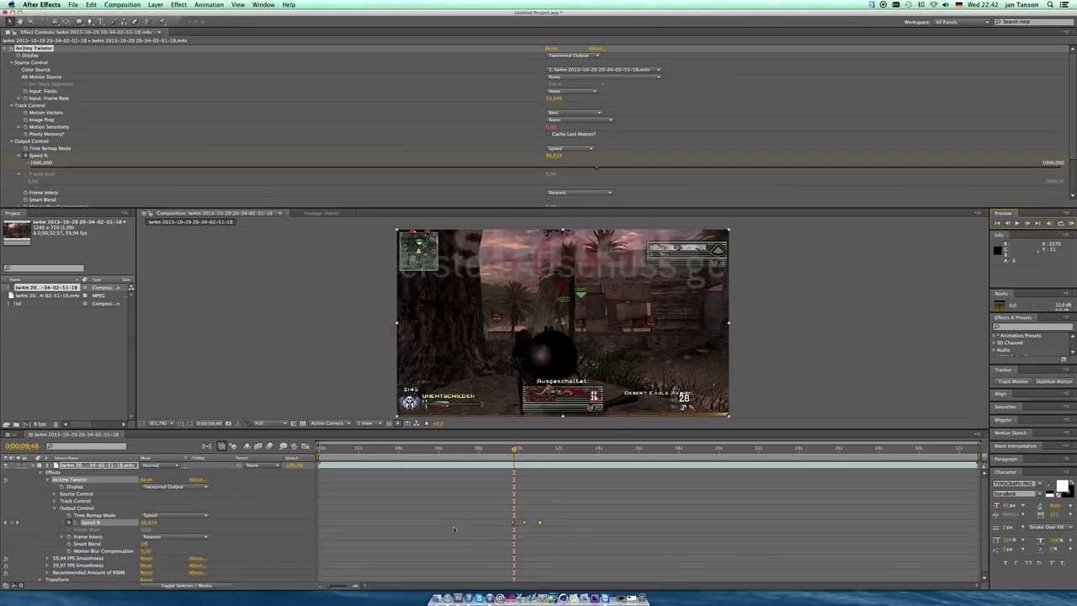
Step: Step frame by frame through the Speed % ramp from about 0;00;09;46
left_click(1027, 224)
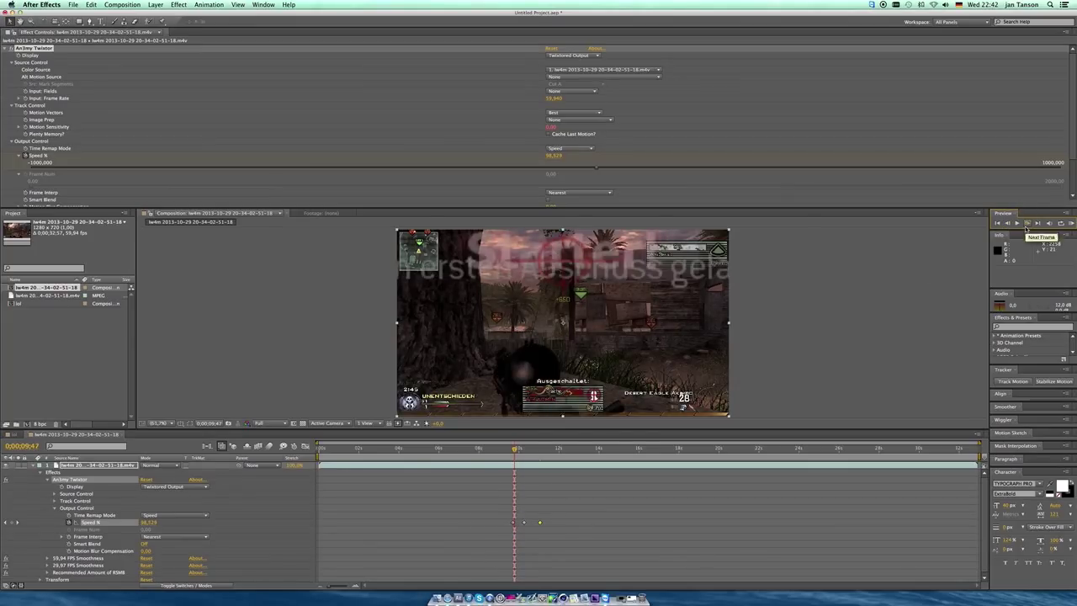
left_click(1027, 224)
left_click(1027, 224)
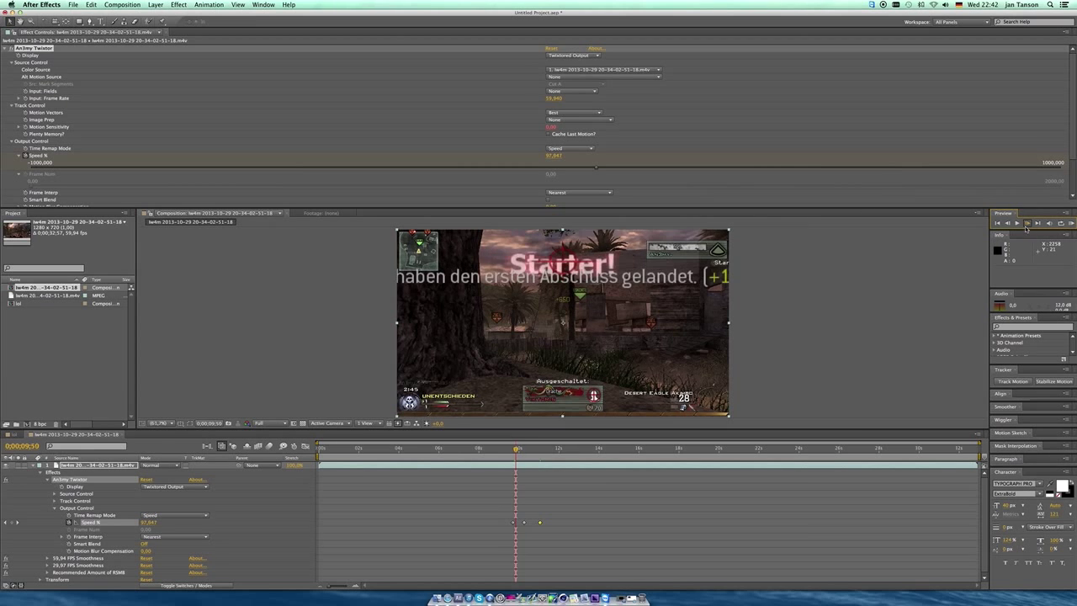
left_click(1026, 224)
left_click(1027, 223)
left_click(1026, 224)
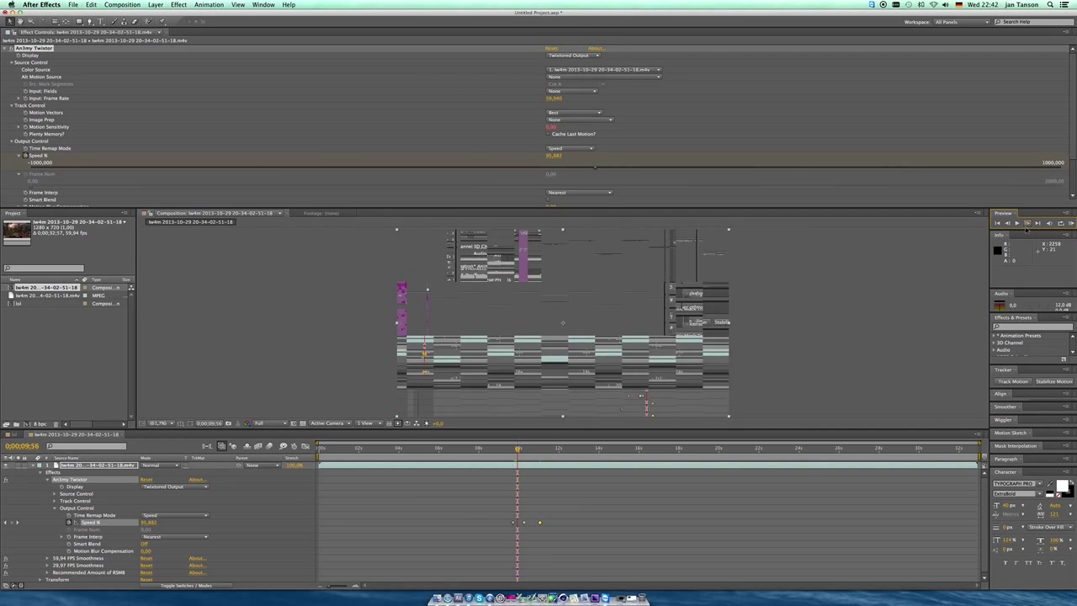
left_click(1026, 223)
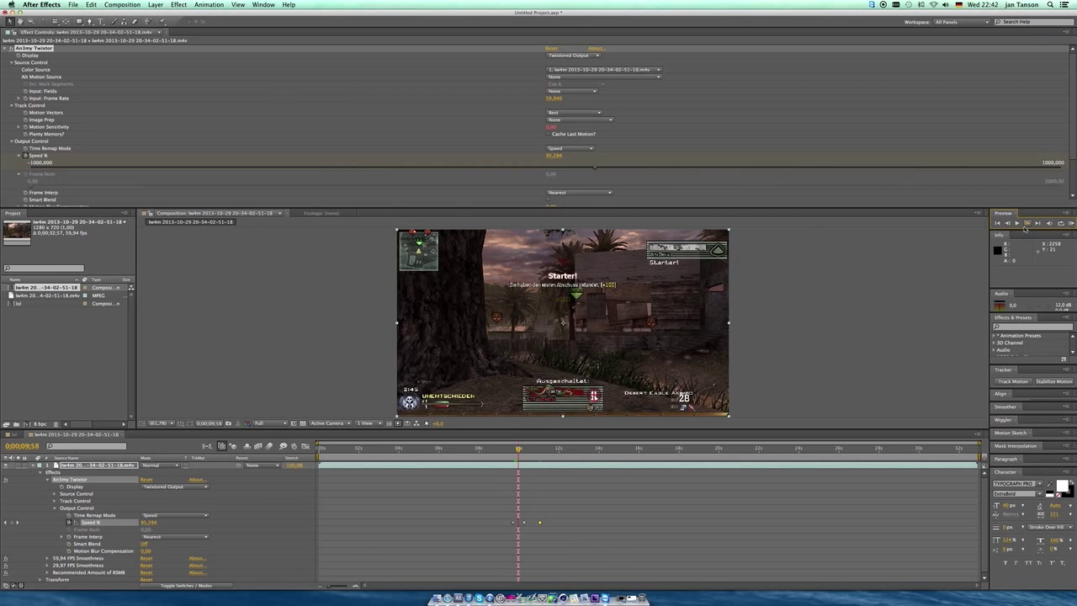
left_click(1008, 224)
left_click(1007, 224)
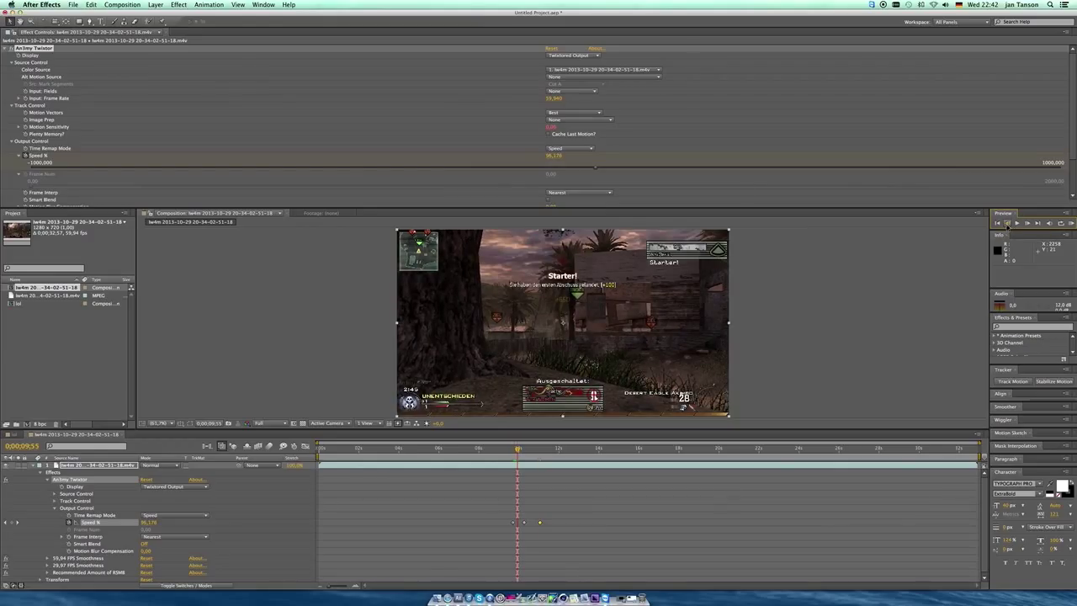
left_click(1026, 224)
left_click(1027, 224)
left_click(1027, 224)
left_click(1026, 224)
left_click(1027, 223)
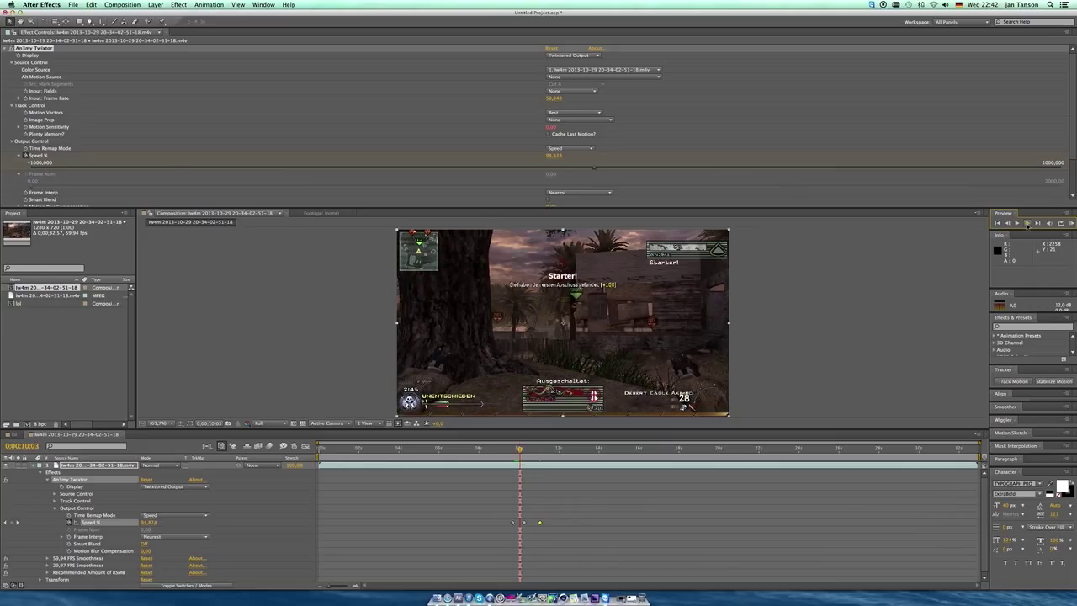
left_click(1027, 224)
left_click(1026, 224)
left_click(1027, 224)
left_click(1026, 224)
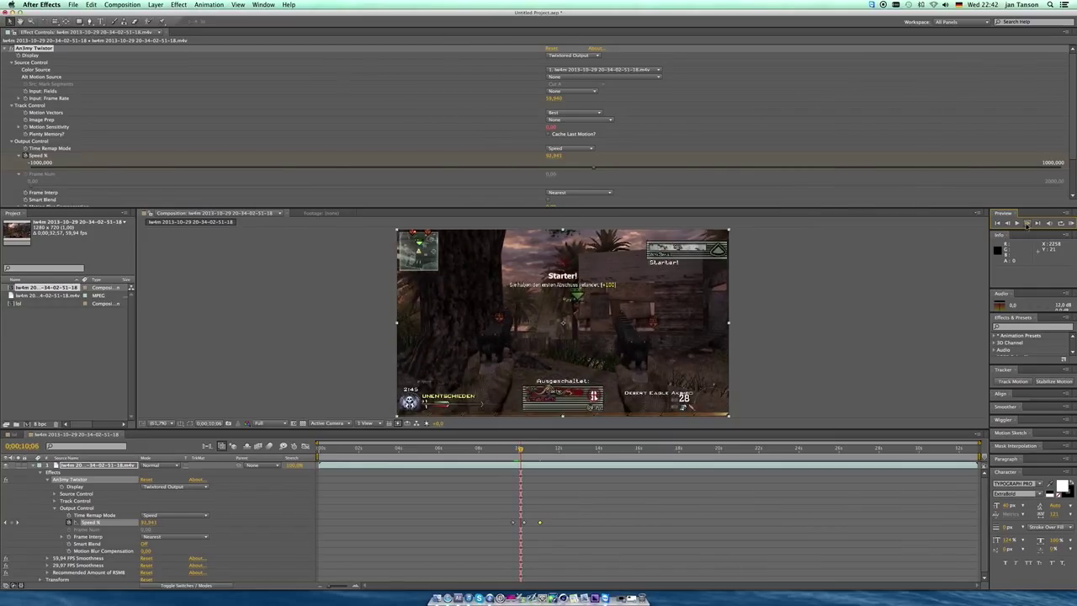
left_click(1027, 223)
left_click(1026, 224)
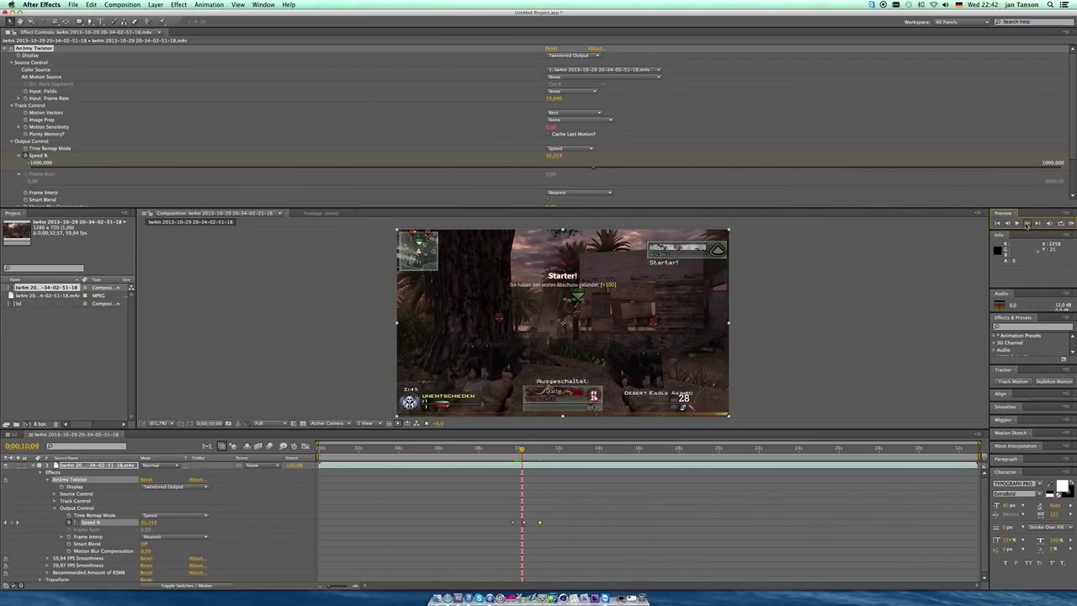
left_click(1026, 224)
left_click(1027, 224)
left_click(1026, 224)
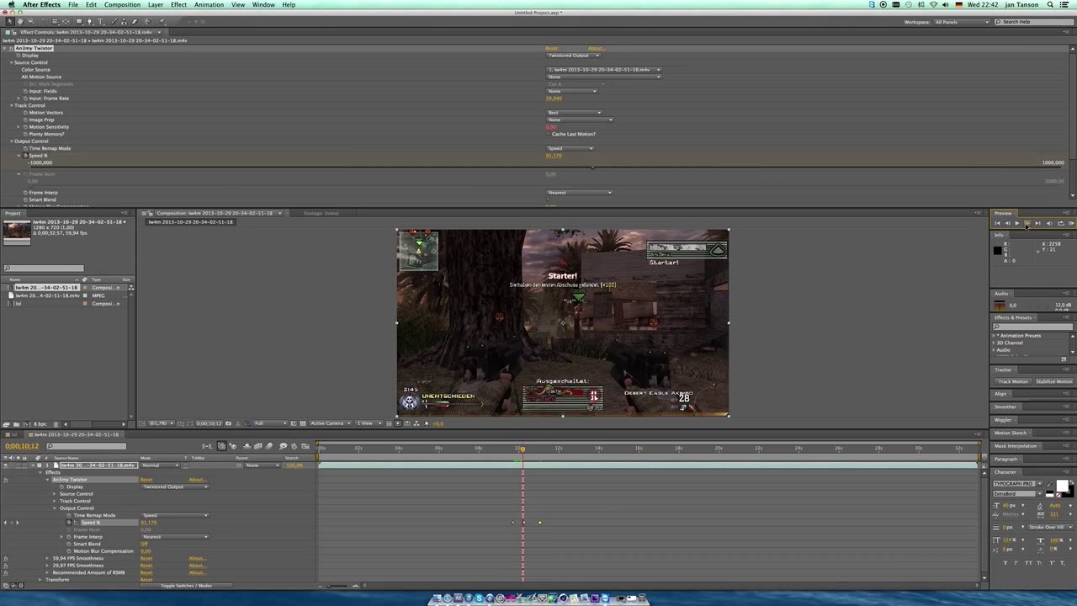
left_click(1026, 224)
left_click(1026, 224)
left_click(1027, 224)
left_click(1027, 224)
left_click(1026, 224)
left_click(1027, 224)
left_click(1026, 224)
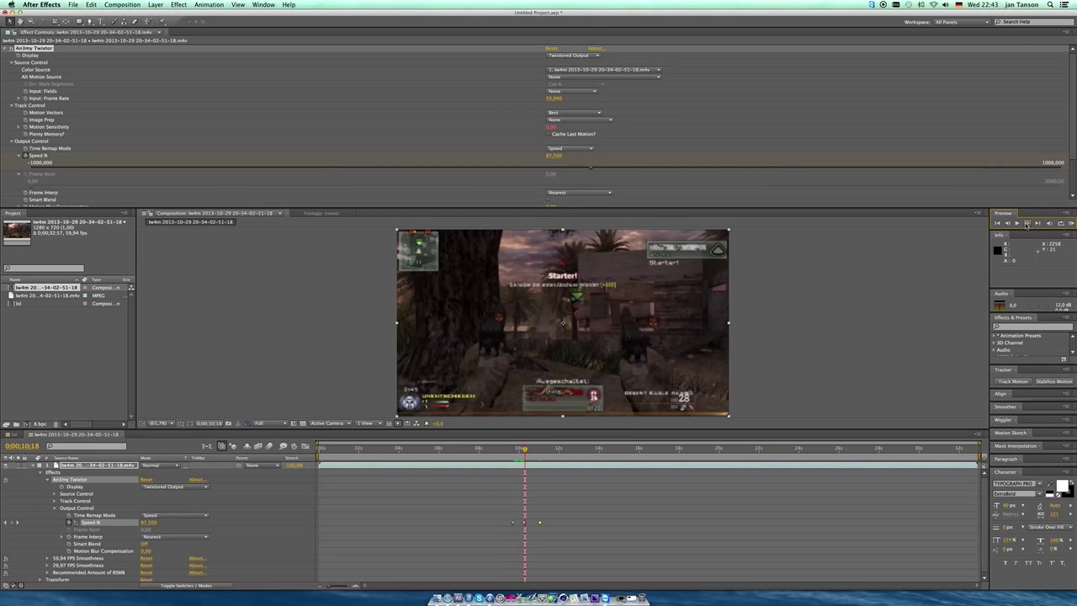
left_click(1027, 223)
Step: Jump to 0;00;10;37 and step forward frame by frame to 0;00;10;42
left_click(531, 447)
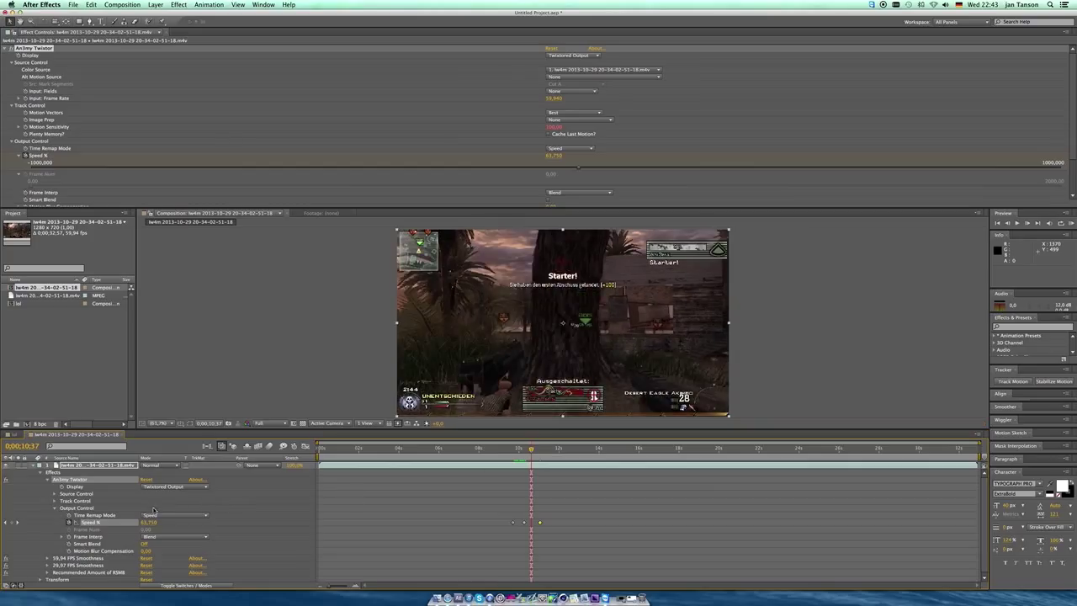
left_click(1027, 224)
left_click(1027, 224)
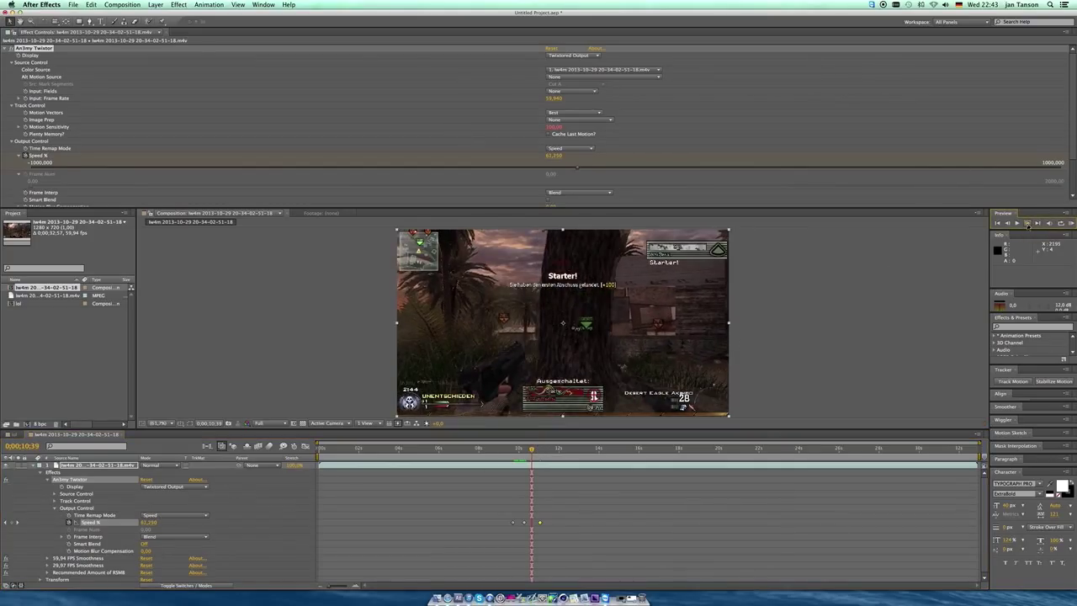
left_click(1028, 224)
left_click(1027, 224)
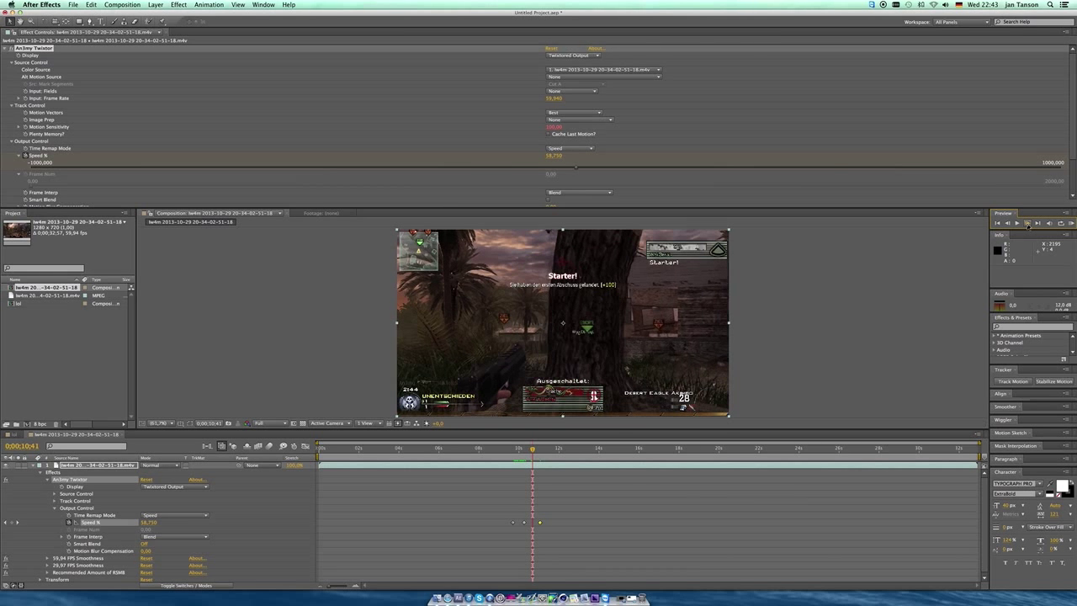
Step: View the composition at 100%, then set magnification back to Fit and advance one frame
key("slash")
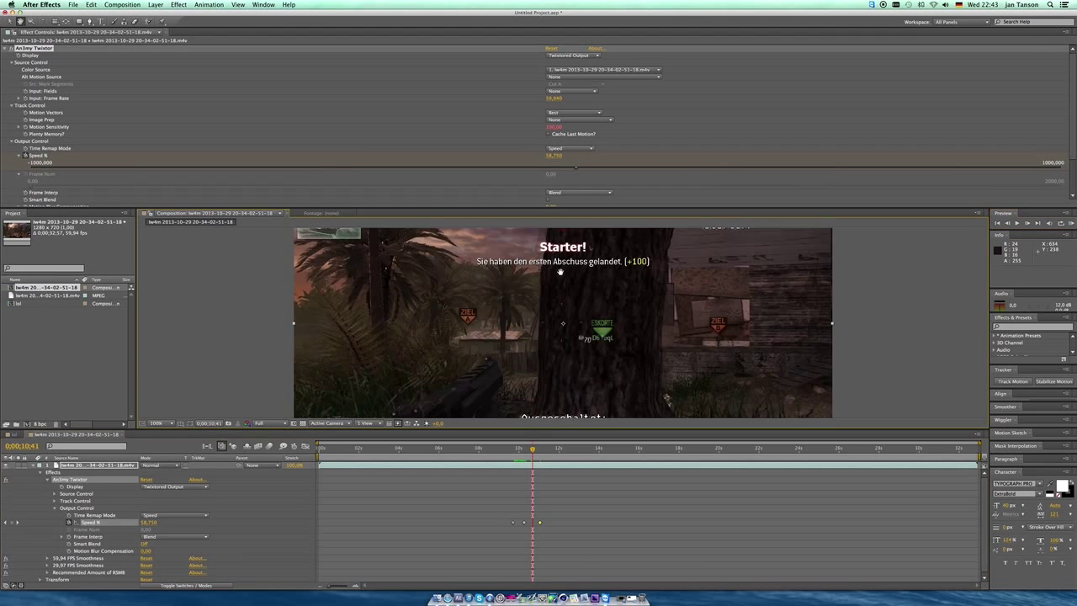
scroll(560, 272, "down", 2)
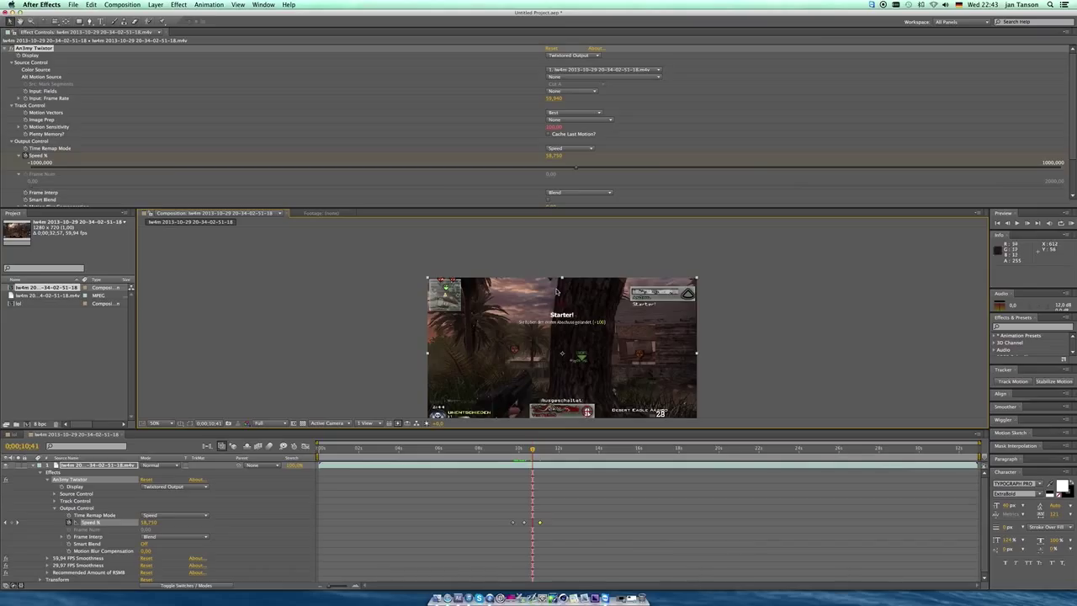
scroll(556, 291, "down", 2)
left_click(154, 423)
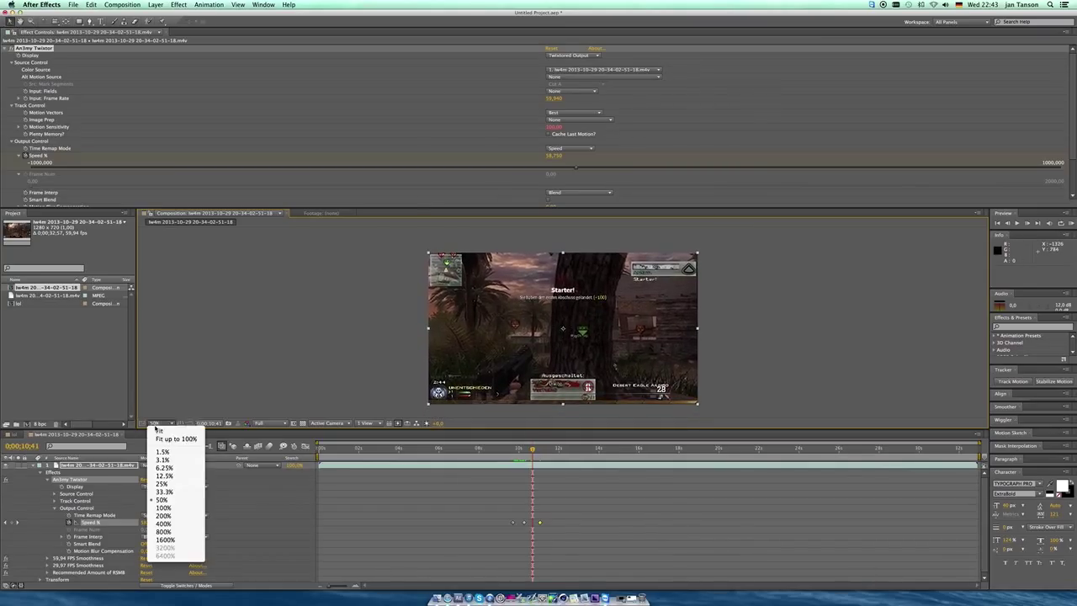
left_click(172, 439)
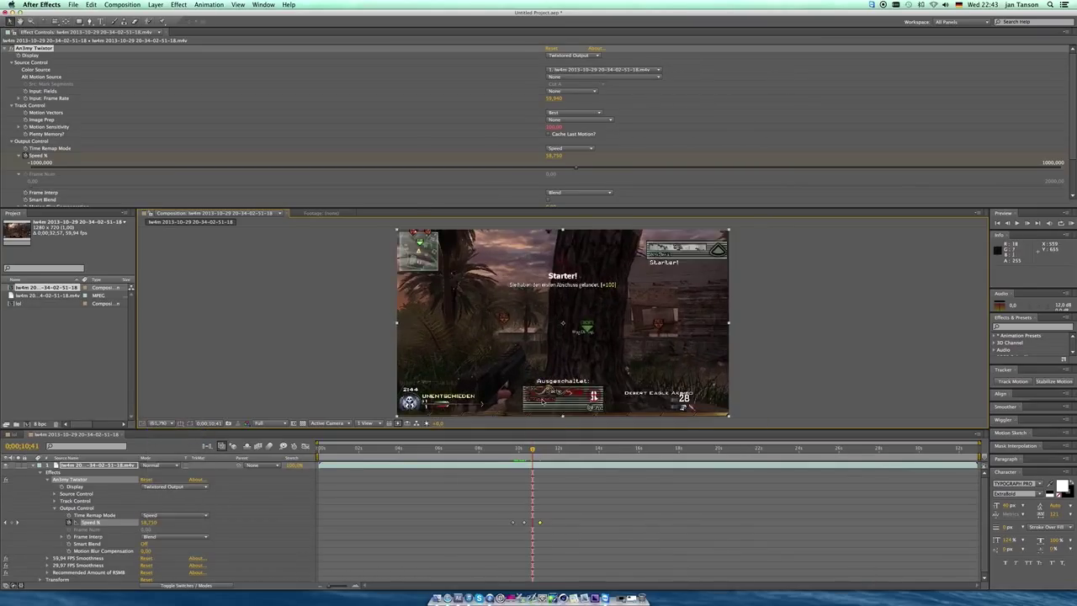
left_click(1028, 224)
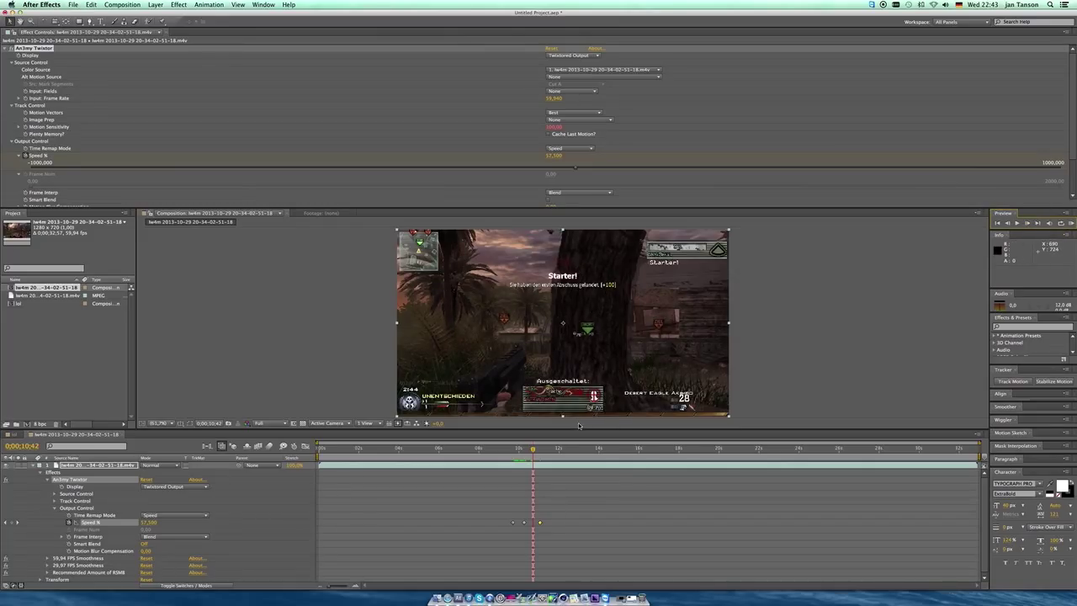
Step: Select and deselect the Speed % keyframes, enlarge Effect Controls, and move to 0;00;10;48
left_click(250, 516)
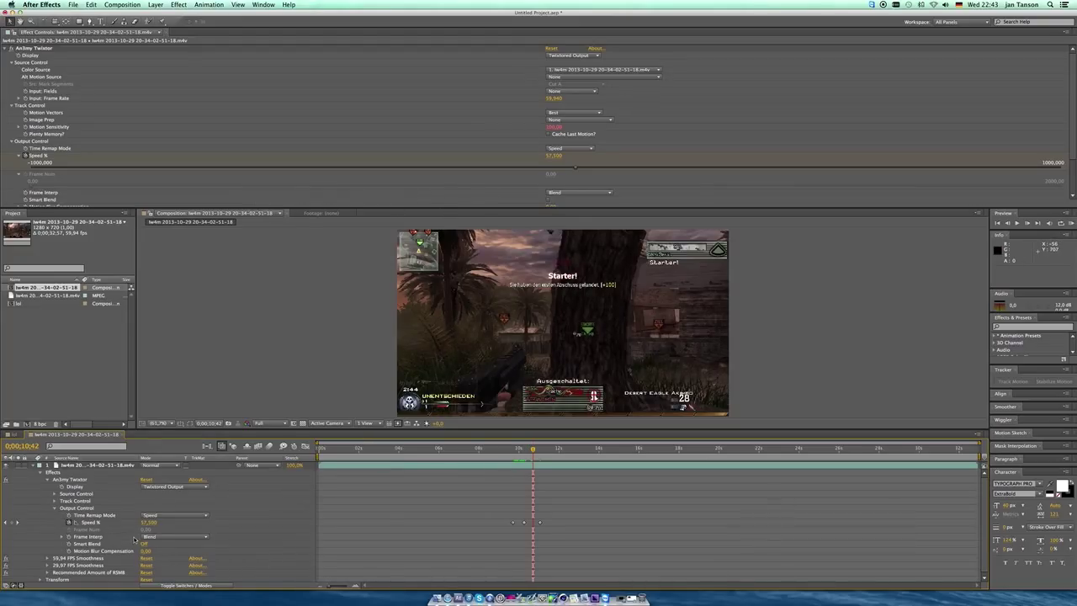
left_click(98, 524)
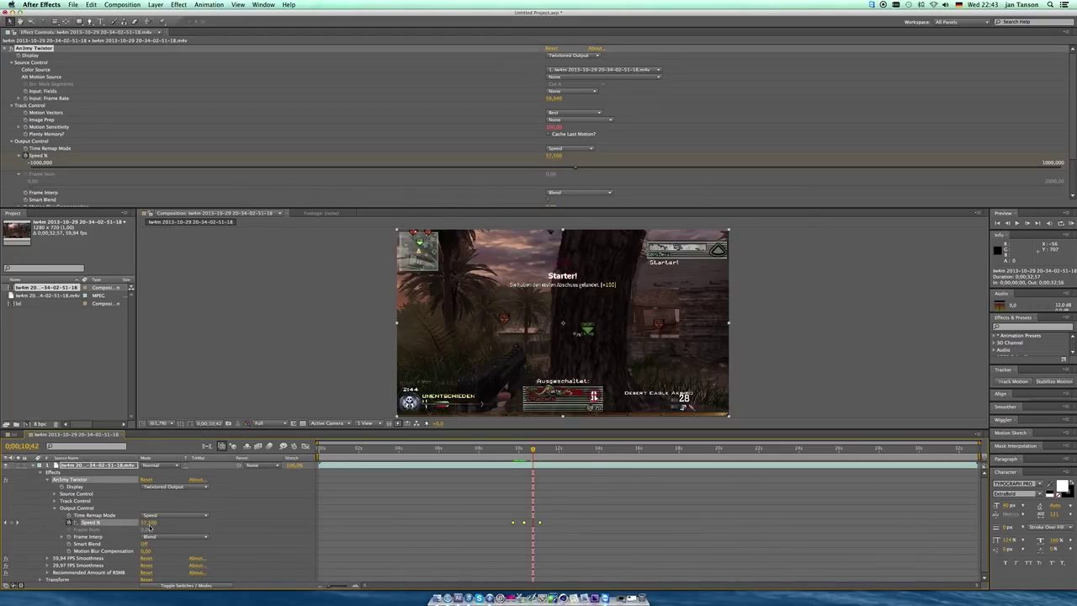
left_click(412, 516)
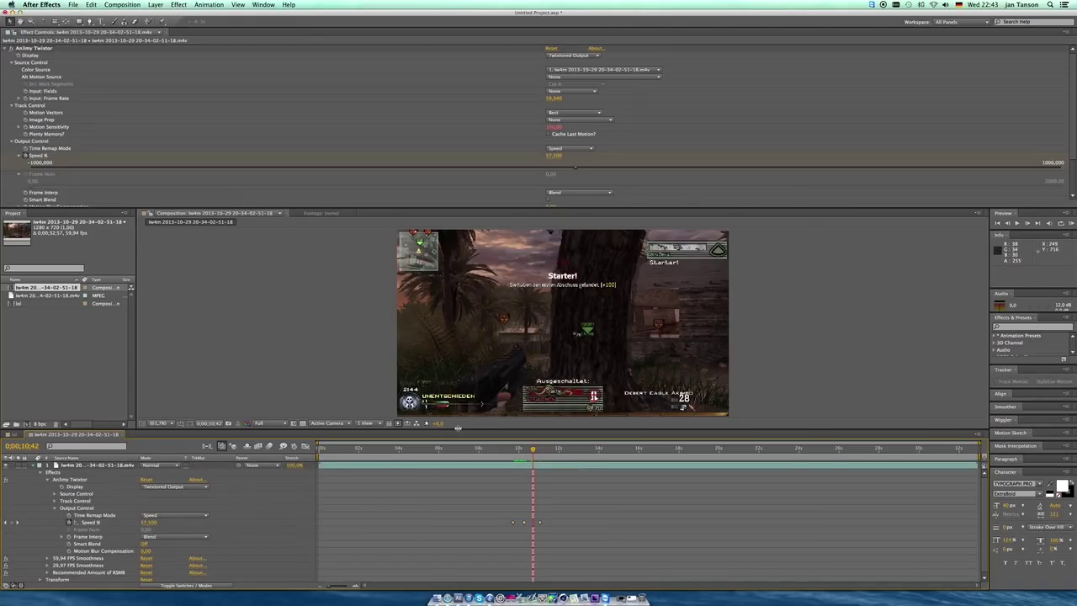
left_click_drag(494, 207, 489, 232)
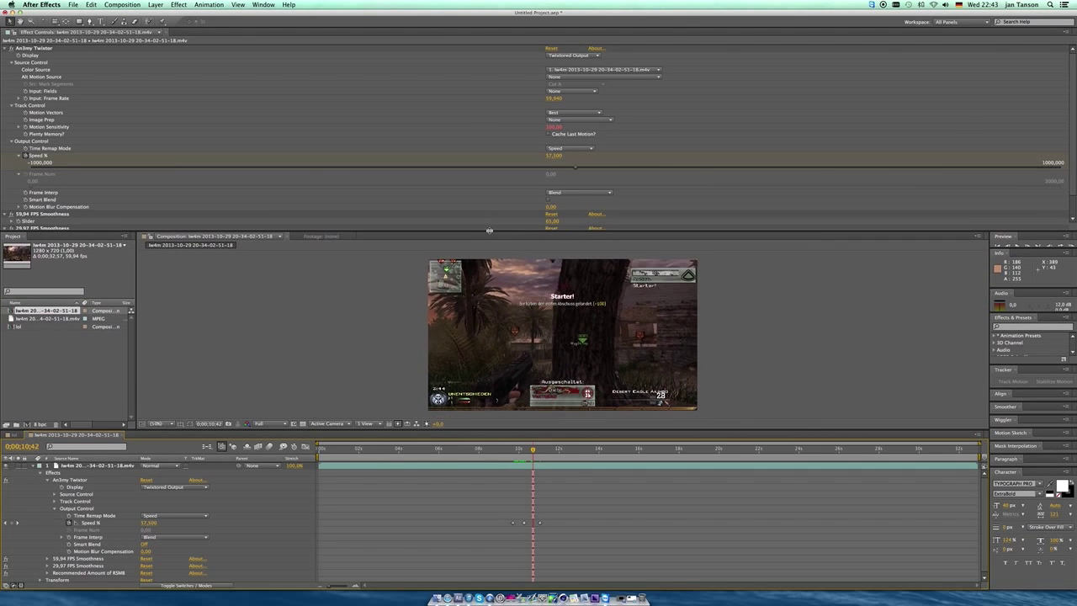
left_click_drag(489, 432, 488, 482)
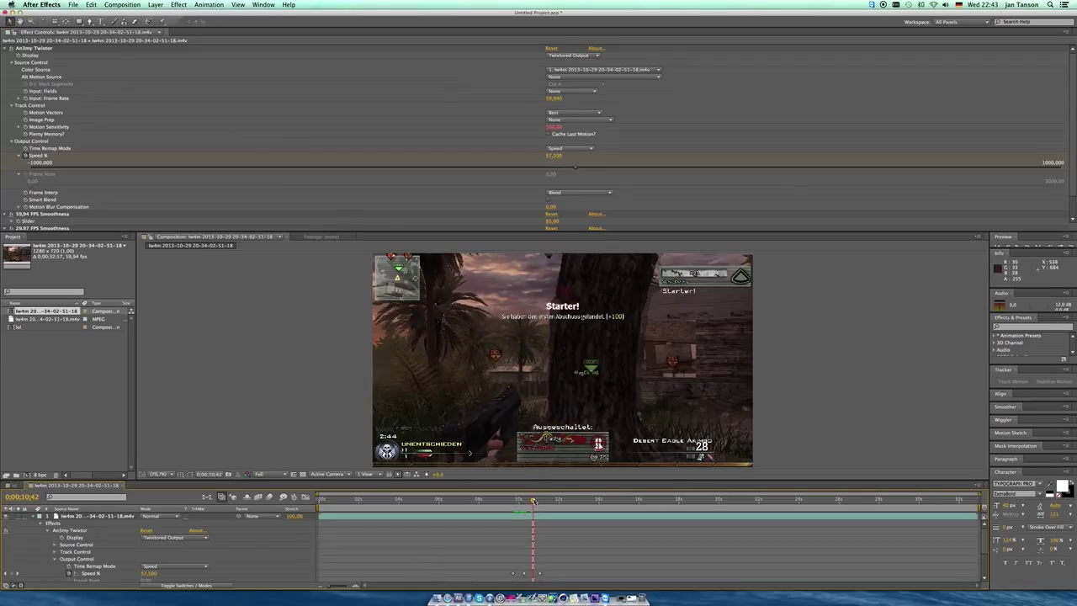
left_click_drag(534, 500, 536, 500)
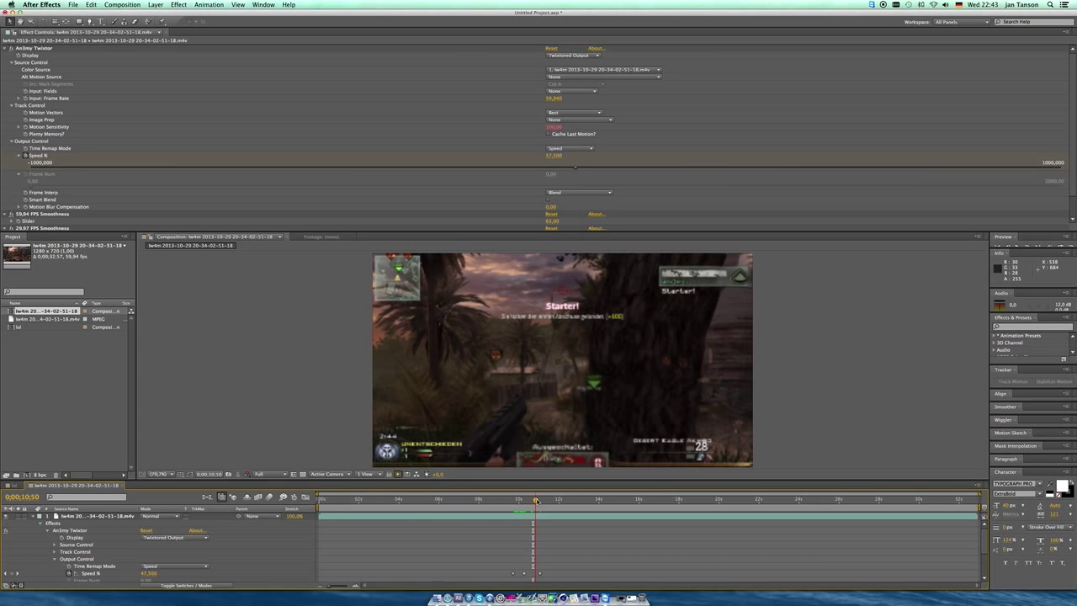
scroll(427, 183, "down", 2)
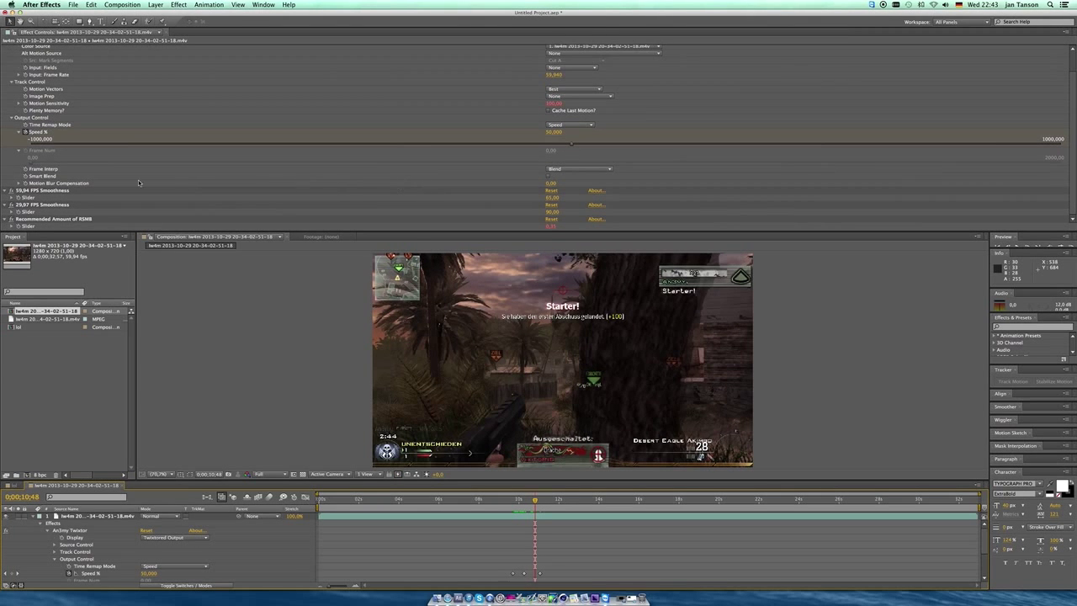
Step: Set the 59,94 FPS Smoothness slider to 50
left_click(51, 191)
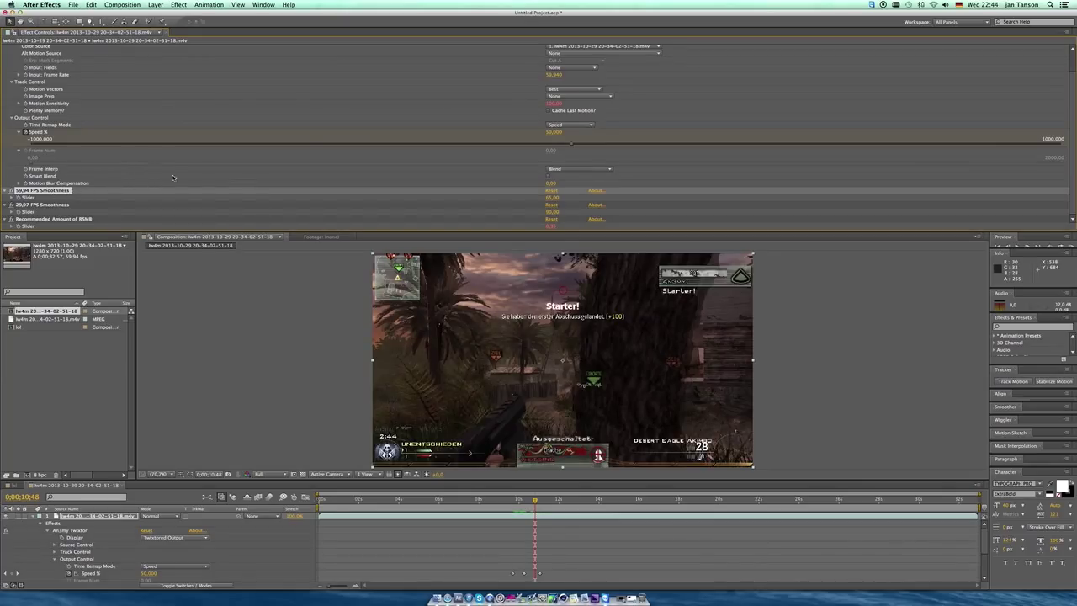
left_click(555, 199)
type("50")
key("Return")
Step: Step frames between 0;00;10;45 and 10;49, then enlarge the timeline panel
left_click(530, 500)
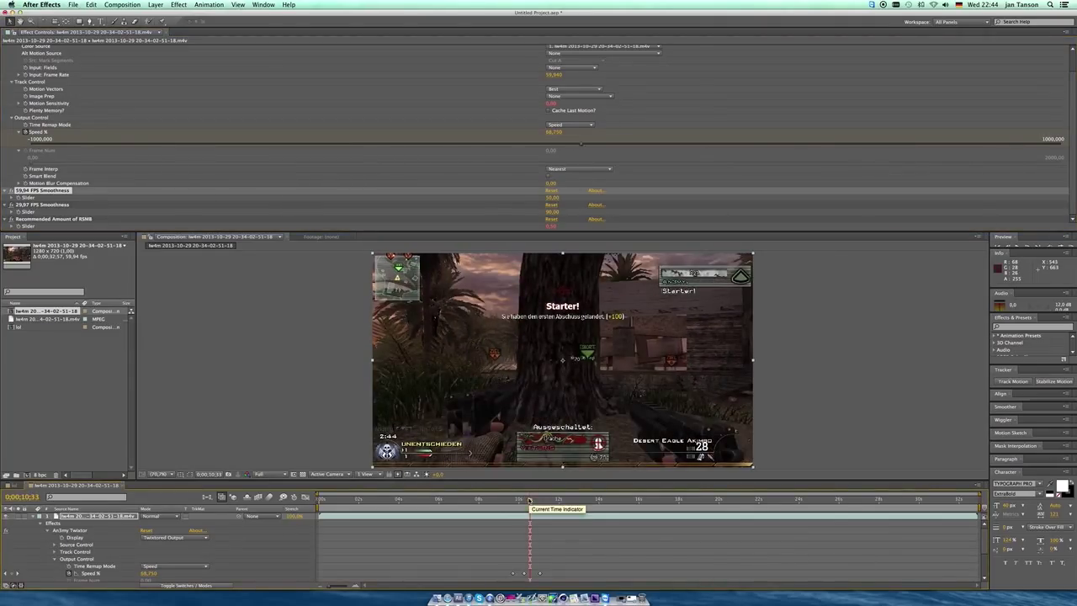
scroll(530, 500, "down", 3)
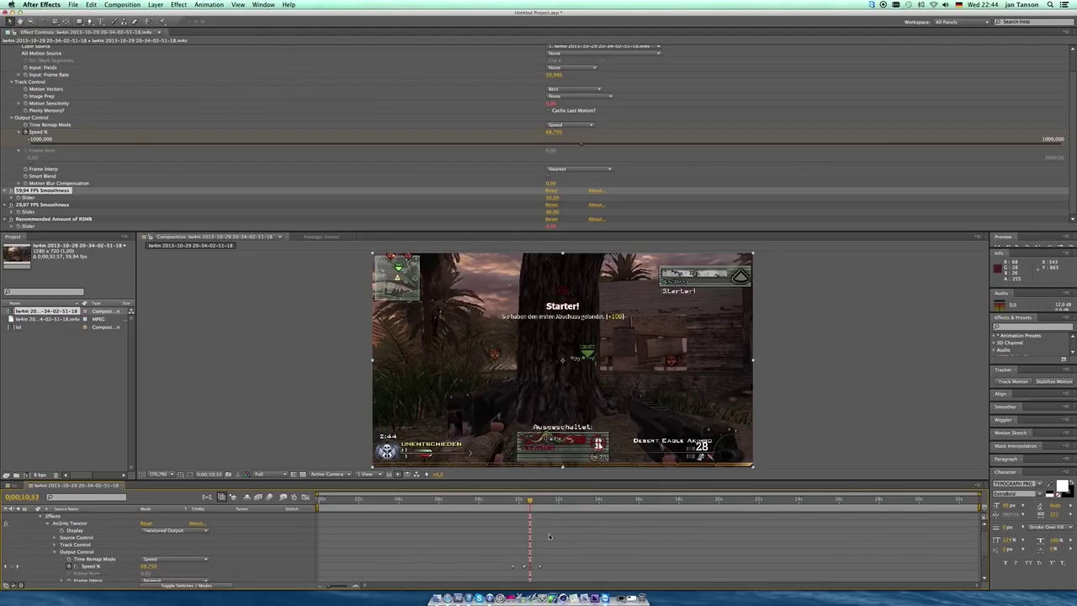
left_click(533, 501)
left_click_drag(533, 503, 536, 502)
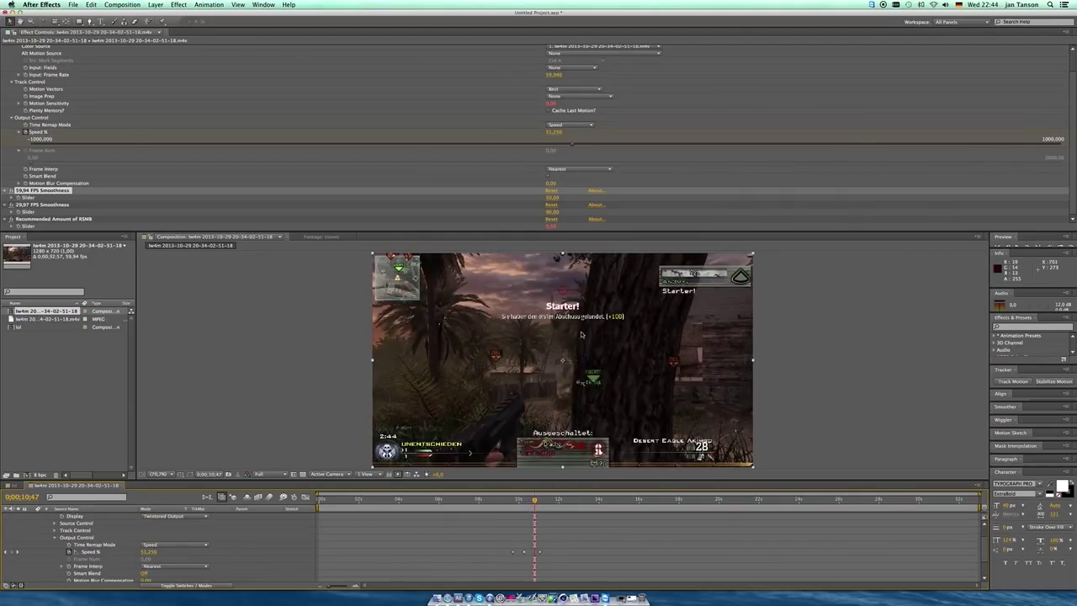
left_click(1039, 246)
left_click(1039, 246)
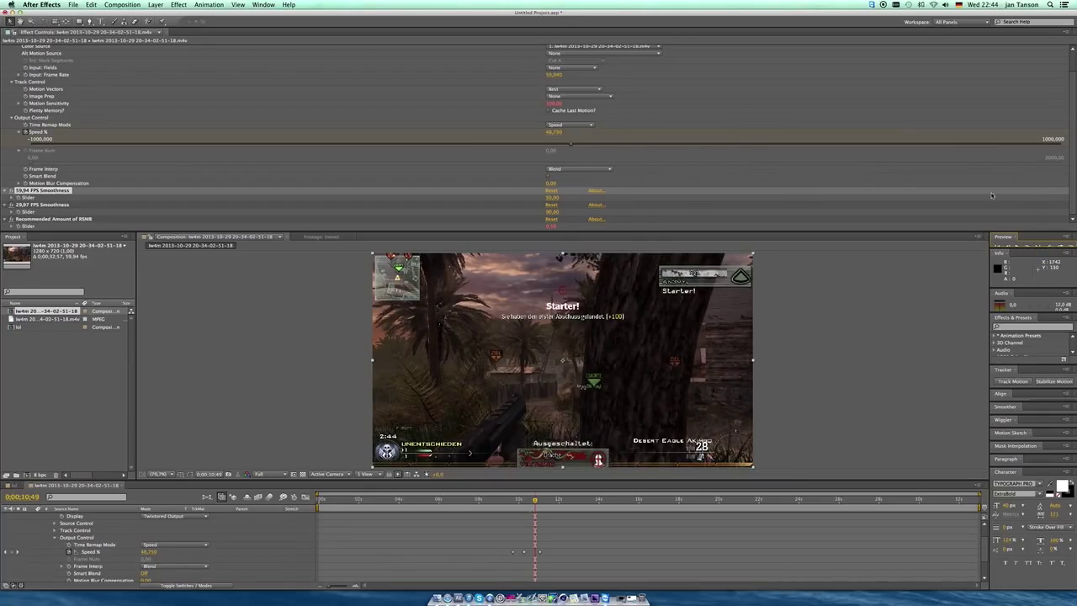
left_click(1008, 247)
left_click(1008, 246)
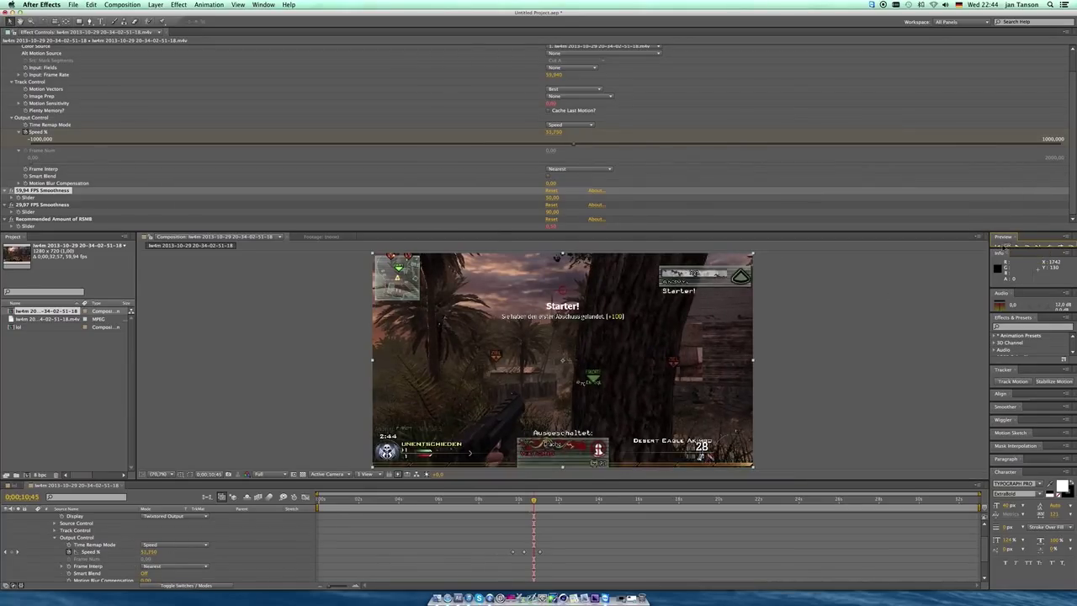
left_click(42, 192)
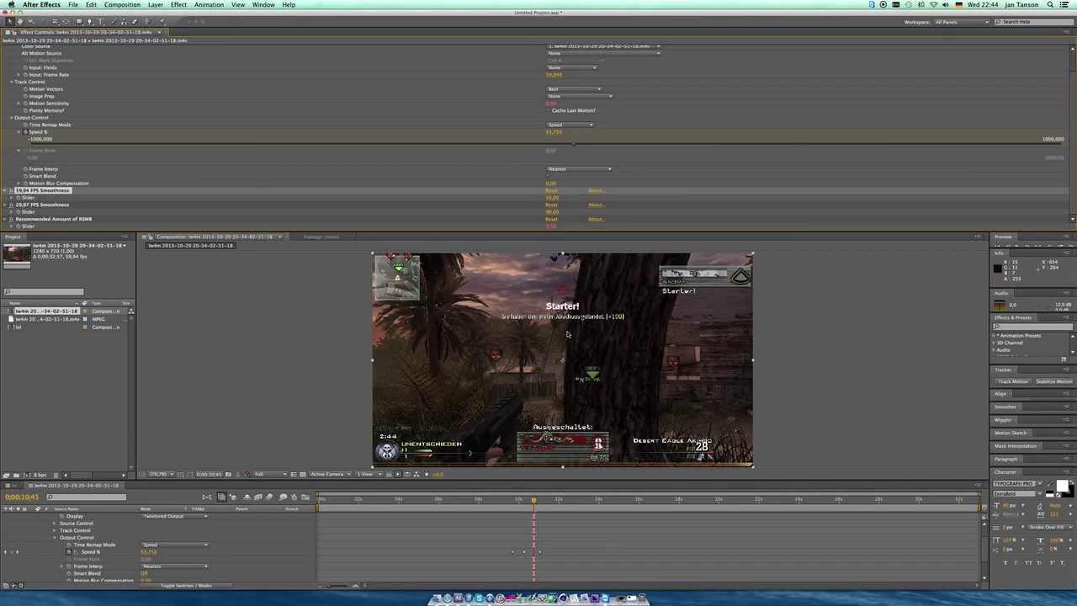
left_click_drag(545, 479, 554, 455)
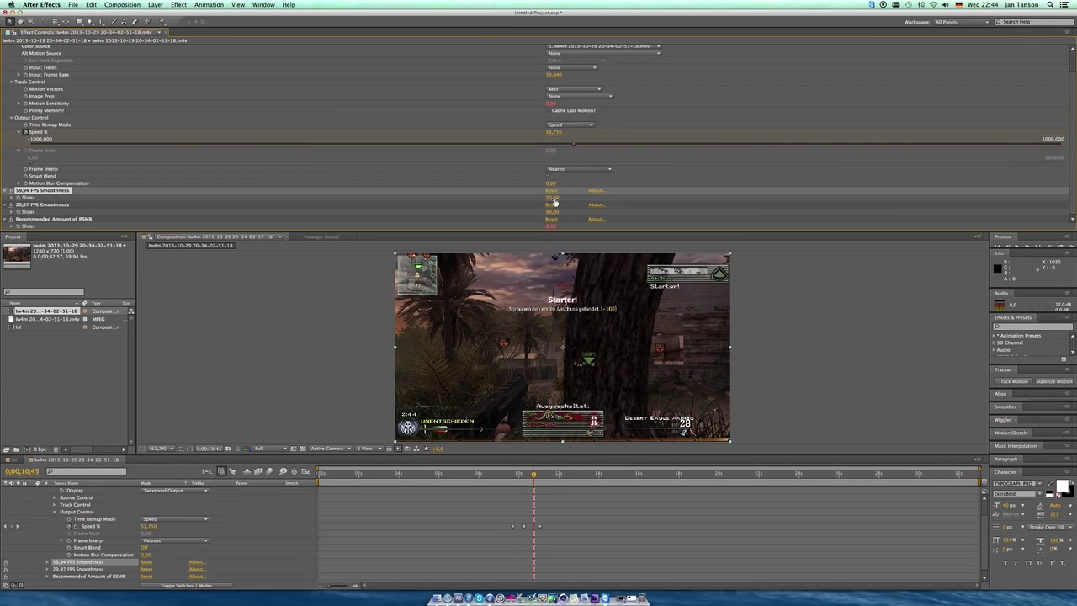
Step: Show the preview options and try 59,94 FPS Smoothness values of 100, then 75
left_click(1028, 246)
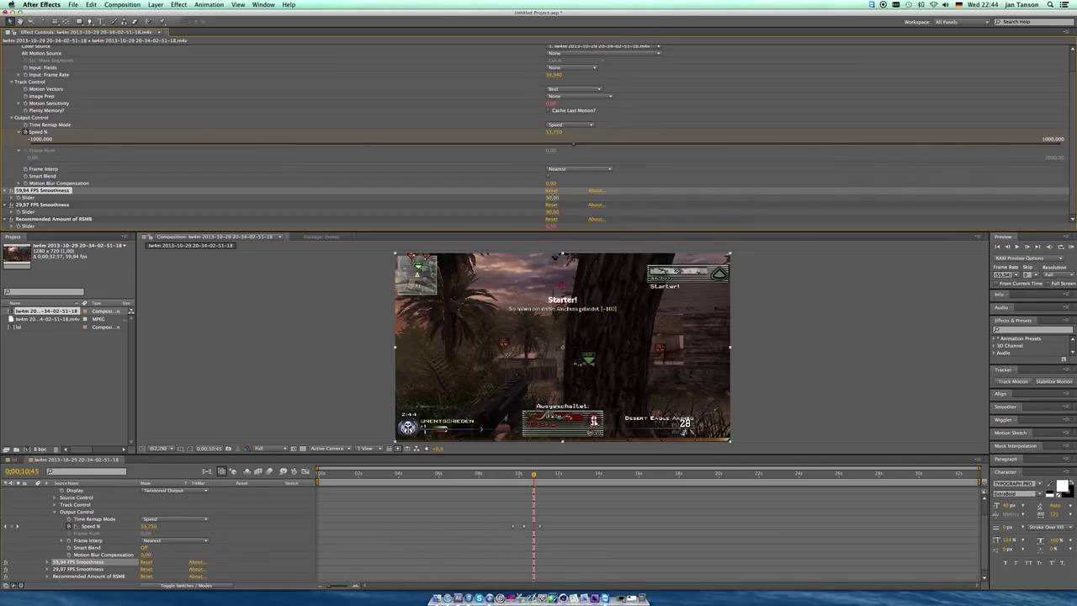
left_click(552, 197)
type("100")
key("Return")
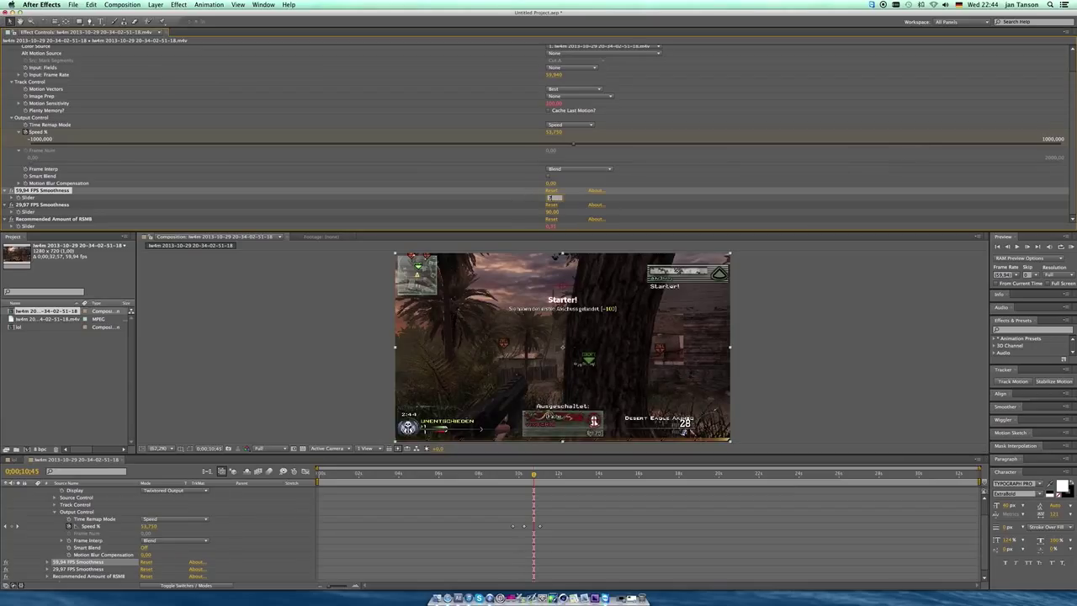
type("75")
key("Return")
Step: Scrub the playhead to 0;00;10;46 and set the 59,94 FPS Smoothness back to 50
left_click(537, 474)
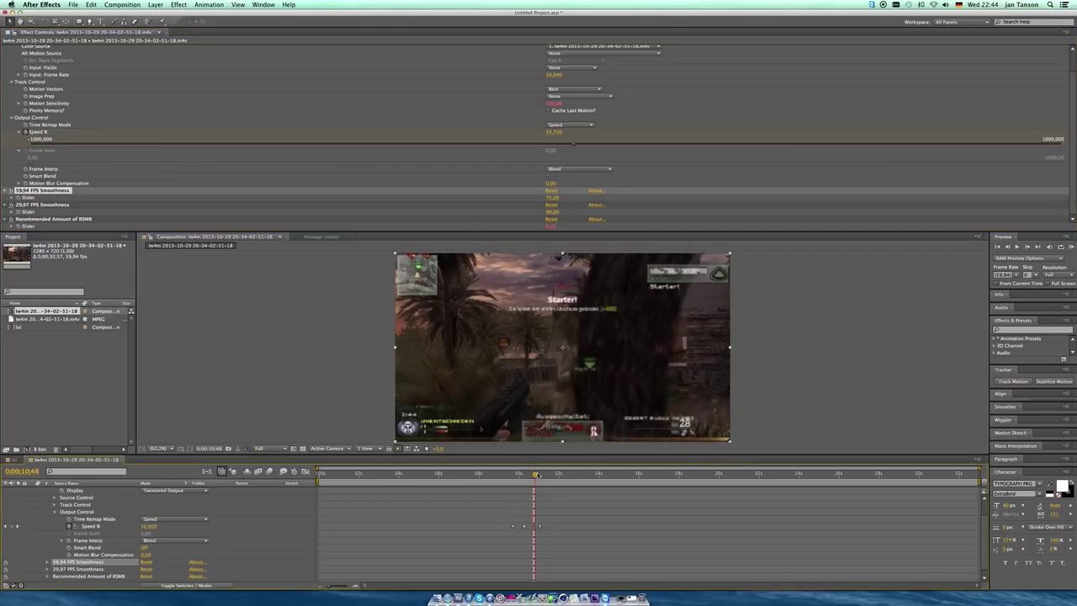
left_click_drag(537, 474, 533, 475)
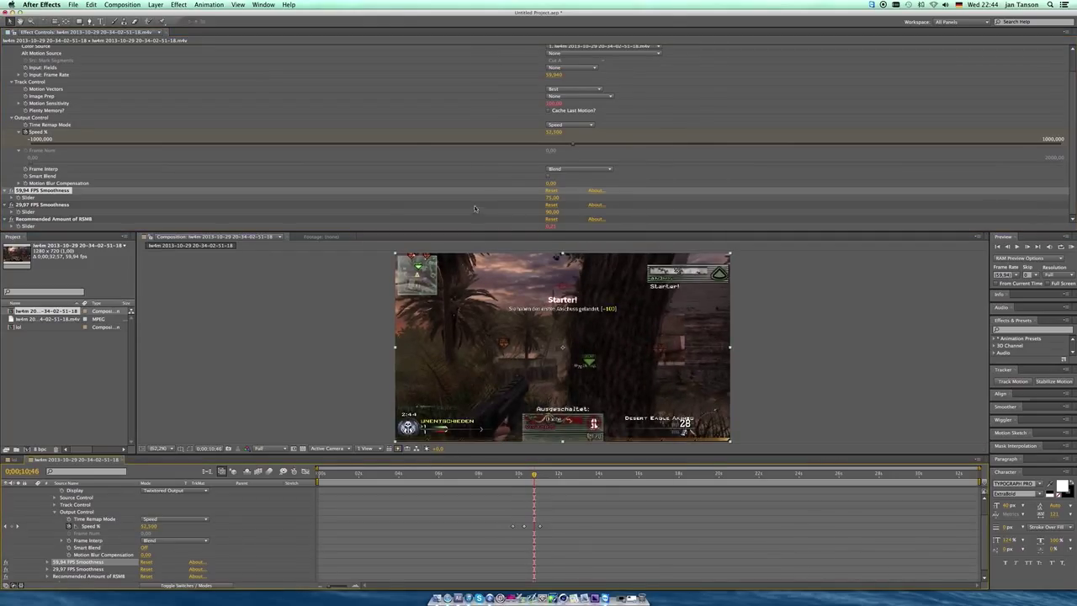
left_click(401, 205)
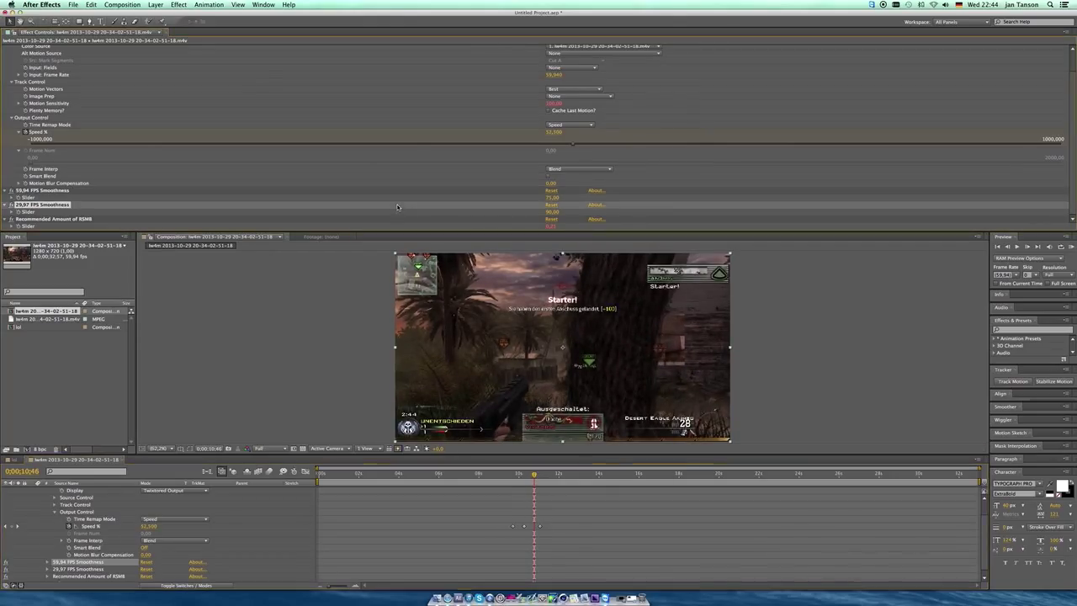
left_click(472, 192)
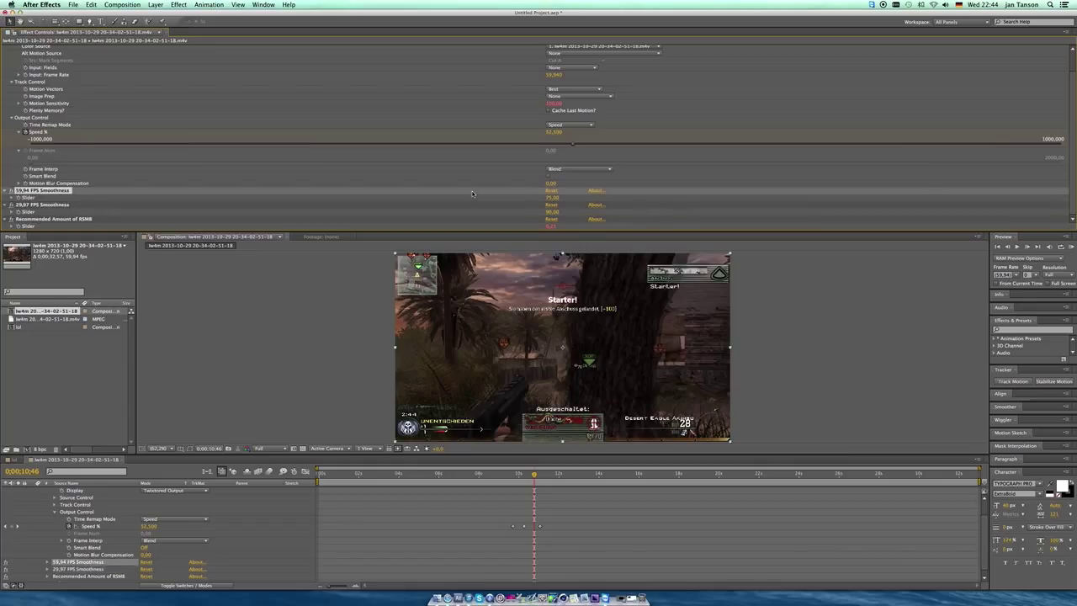
left_click(555, 201)
left_click(553, 199)
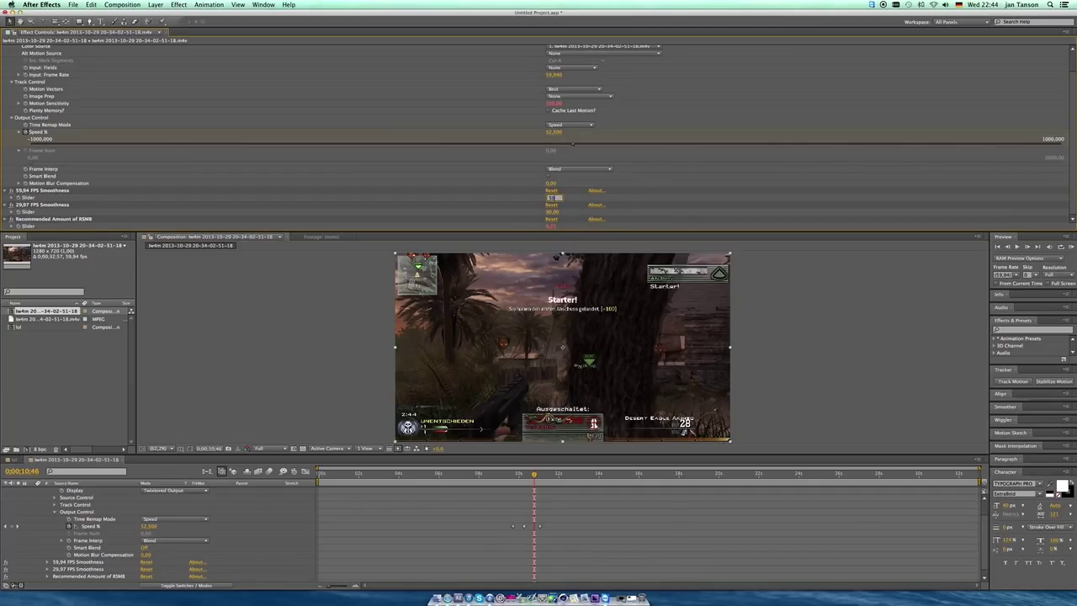
key("Return")
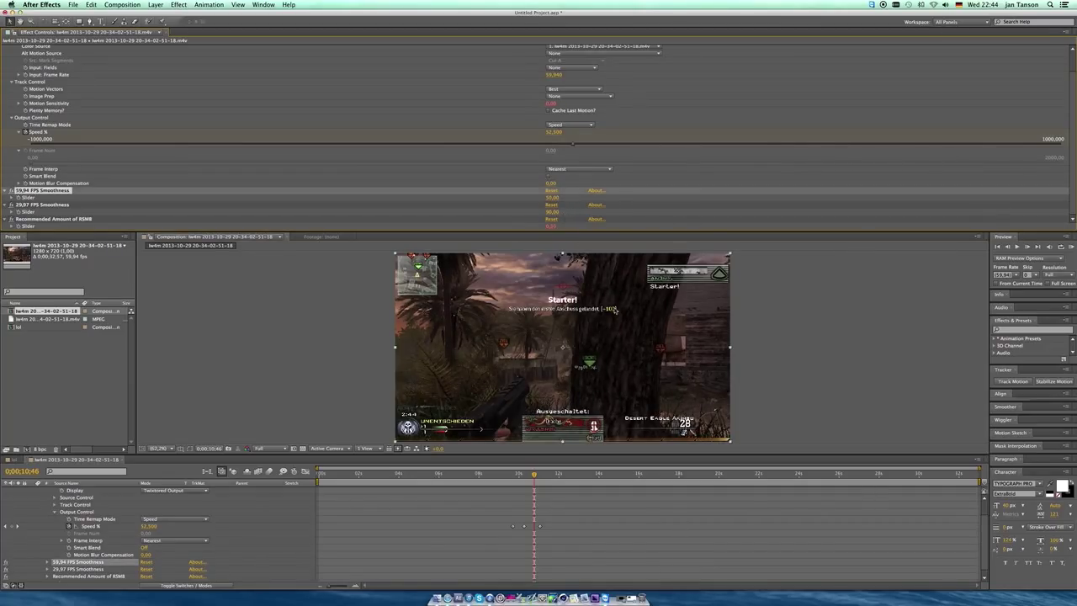
Step: Set the Recommended Amount of RSMB slider to 4
left_click(443, 218)
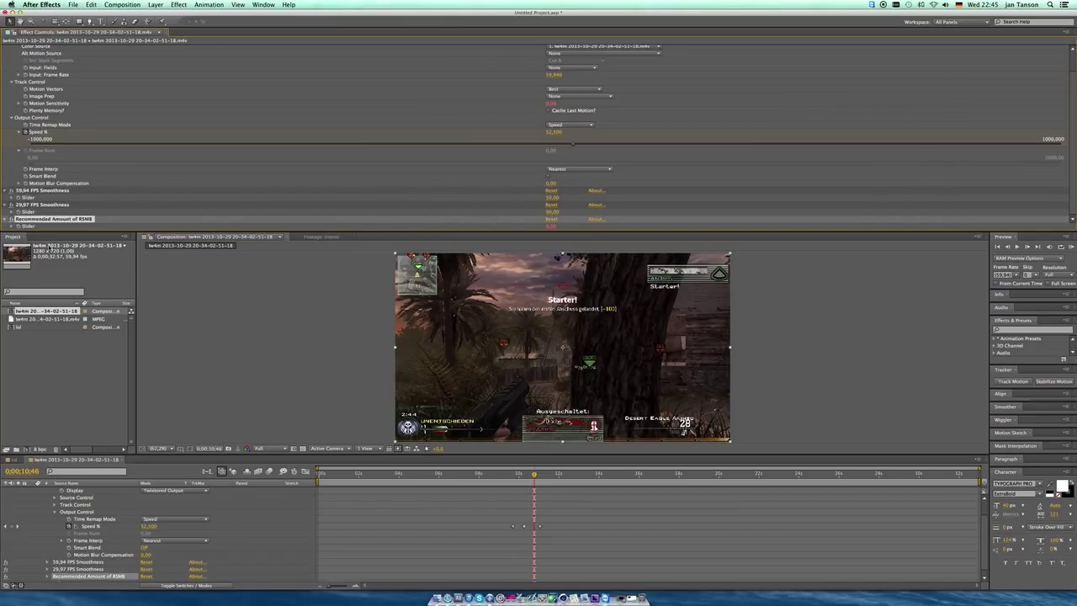
left_click(48, 206)
left_click(452, 221)
left_click(38, 206)
left_click(44, 220)
left_click(53, 191)
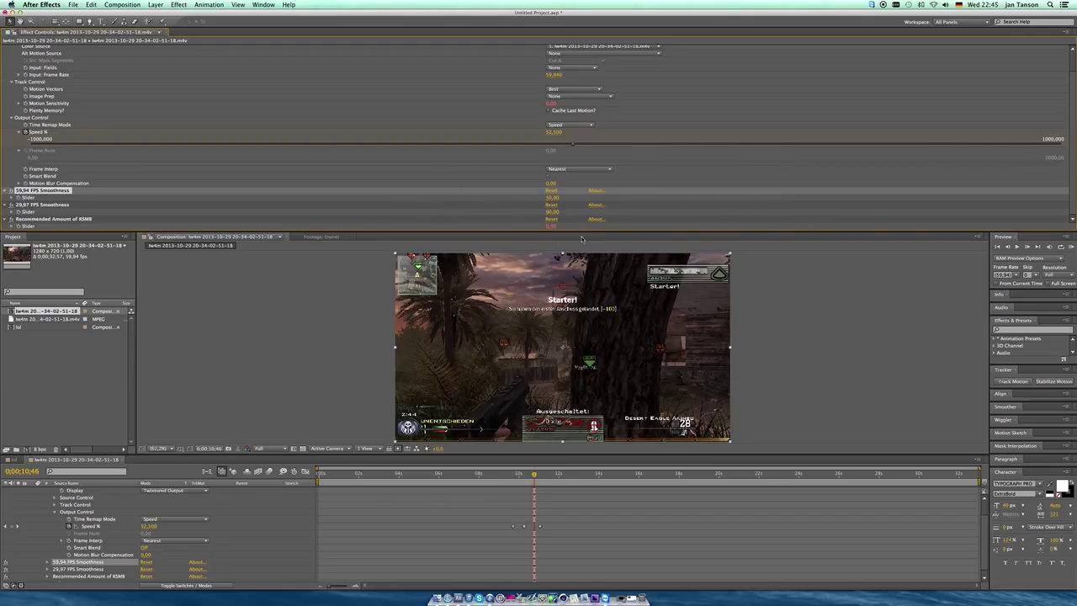
left_click(361, 227)
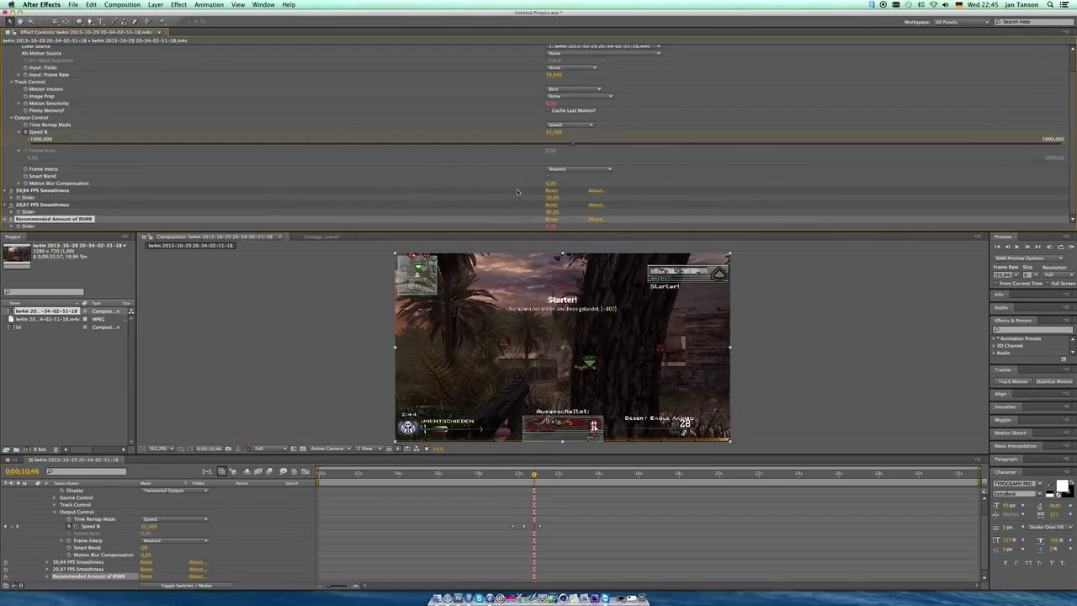
left_click(158, 195)
left_click(179, 191)
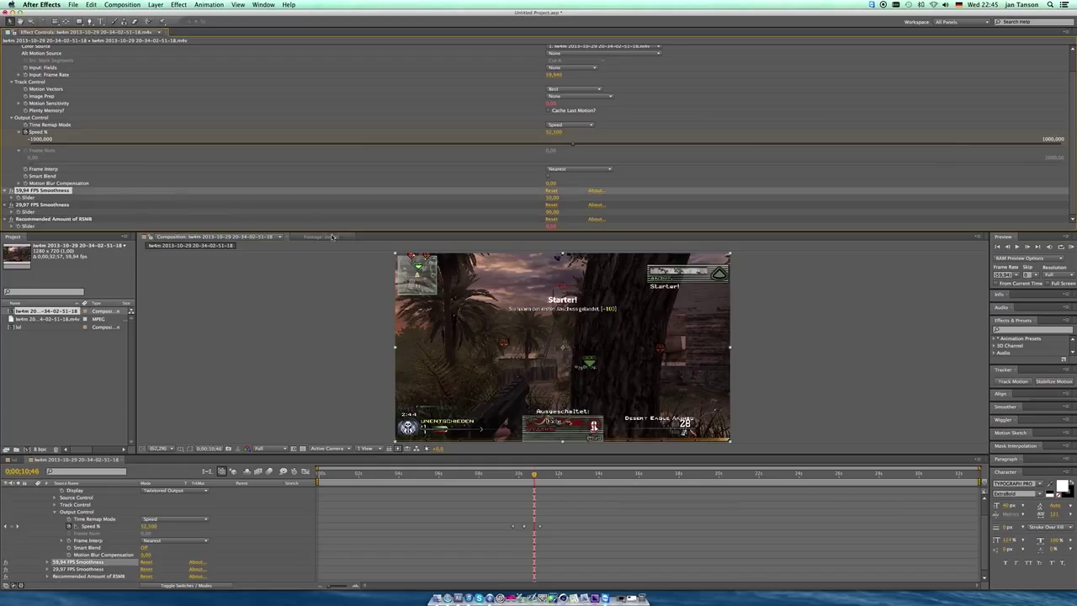
left_click(289, 223)
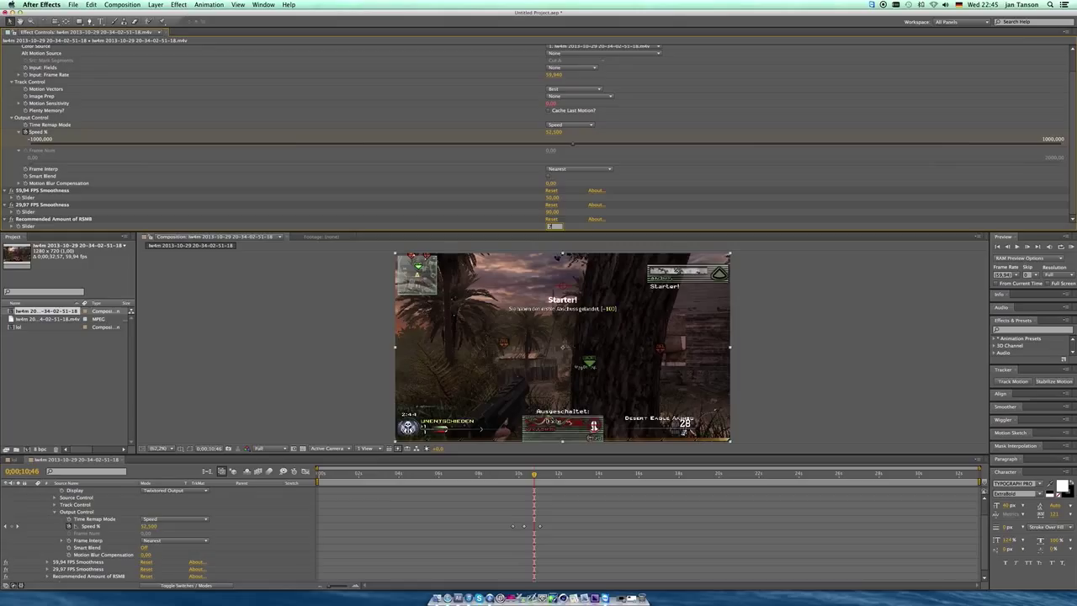
type("4")
key("Return")
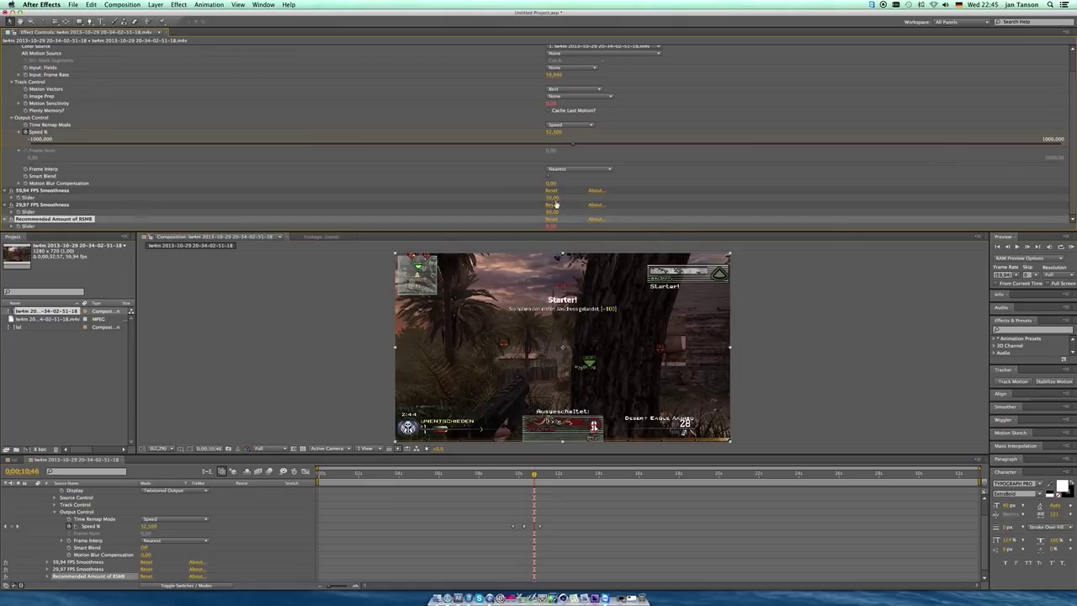
Step: Try 75 for the 59,94 FPS Smoothness, then return it to 50
left_click(552, 198)
type("75")
key("Return")
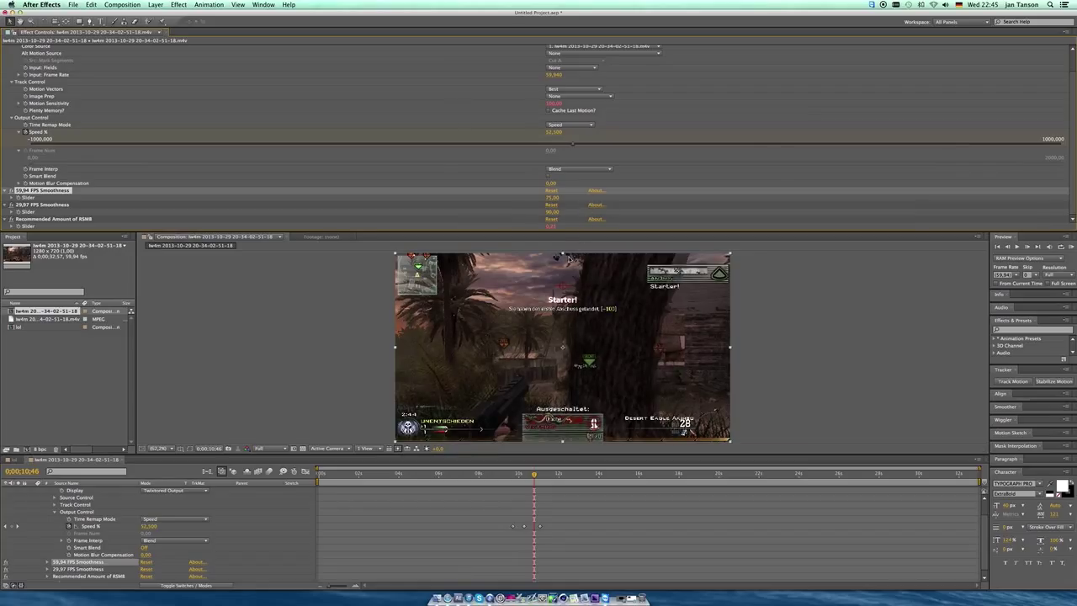
left_click(562, 227)
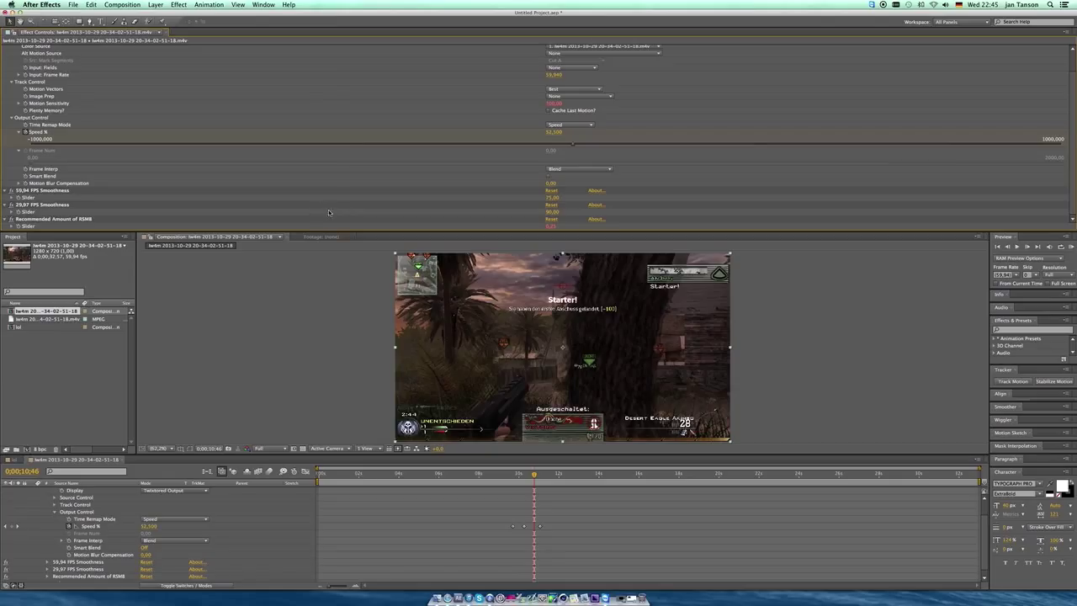
left_click(553, 196)
type("50")
key("Return")
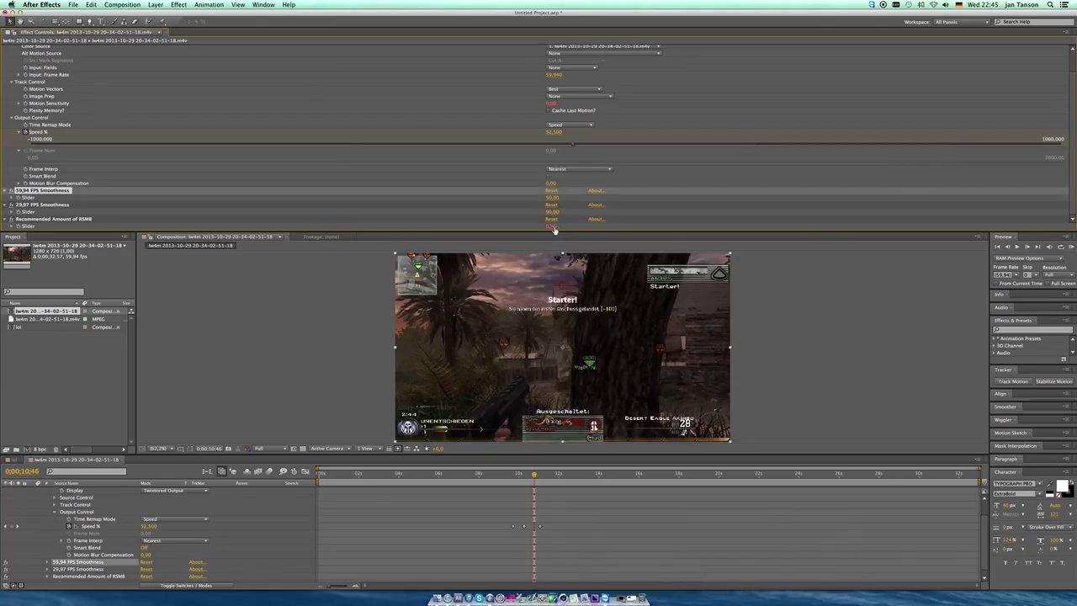
left_click(454, 217)
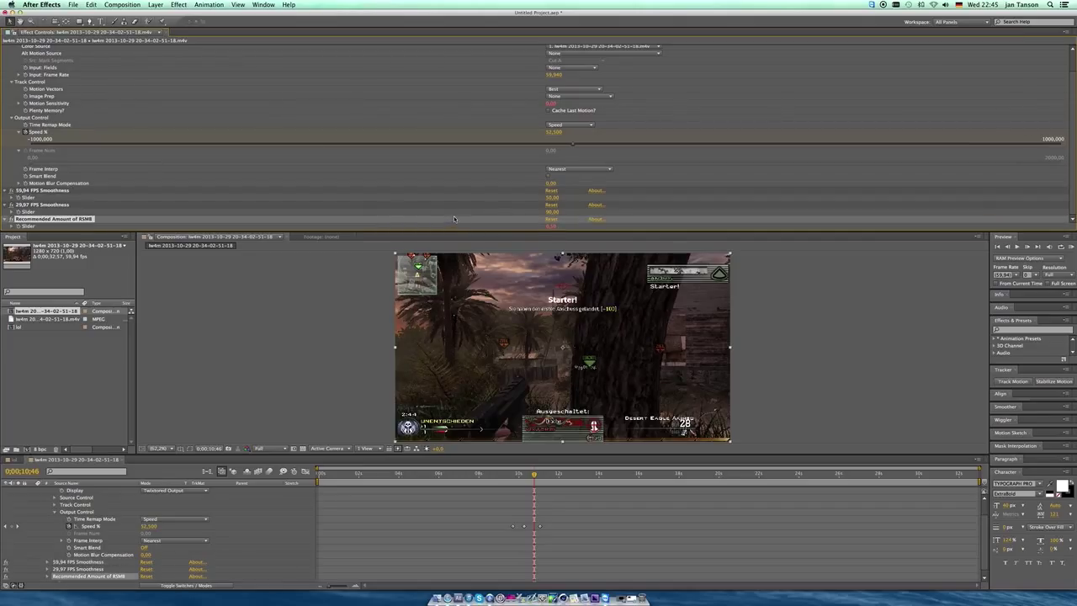
left_click(460, 206)
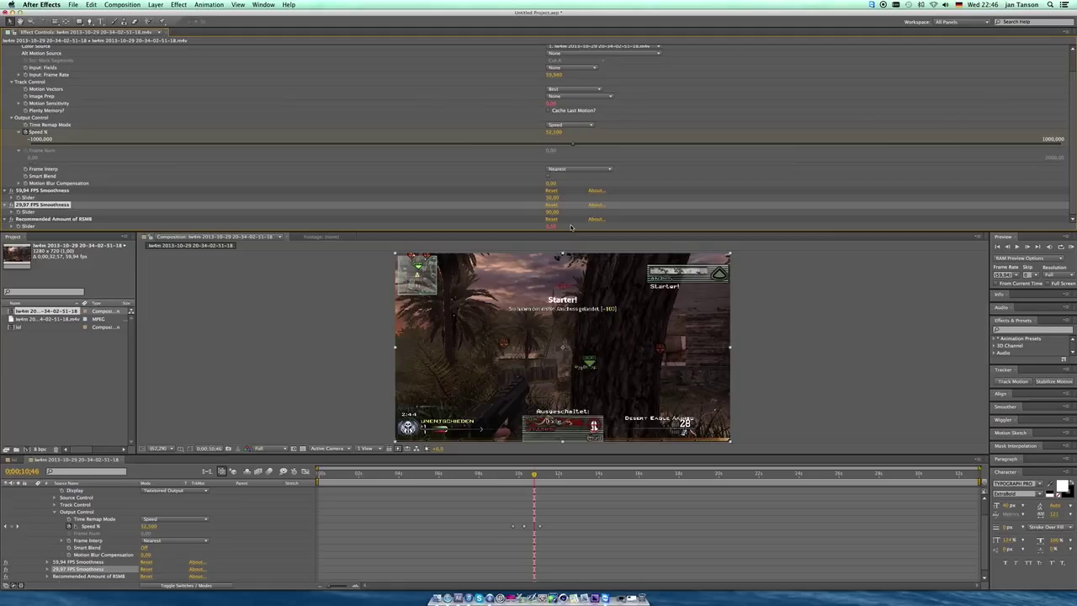
Step: Compare the two smoothness effects and enter a Twixtor input frame rate of 29,97
left_click(467, 220)
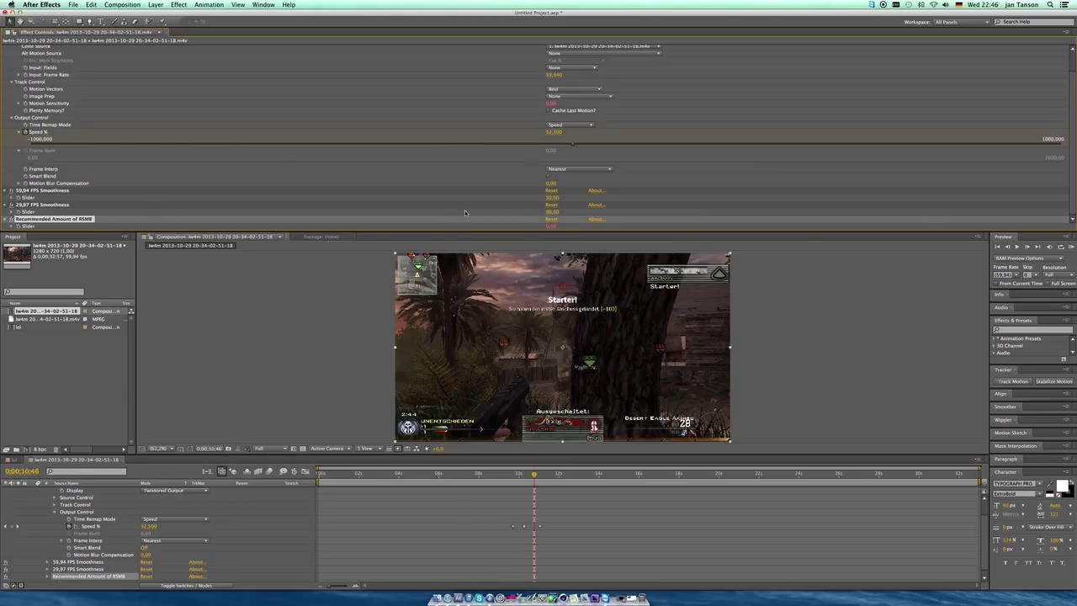
left_click(42, 205)
left_click(46, 192)
left_click(42, 206)
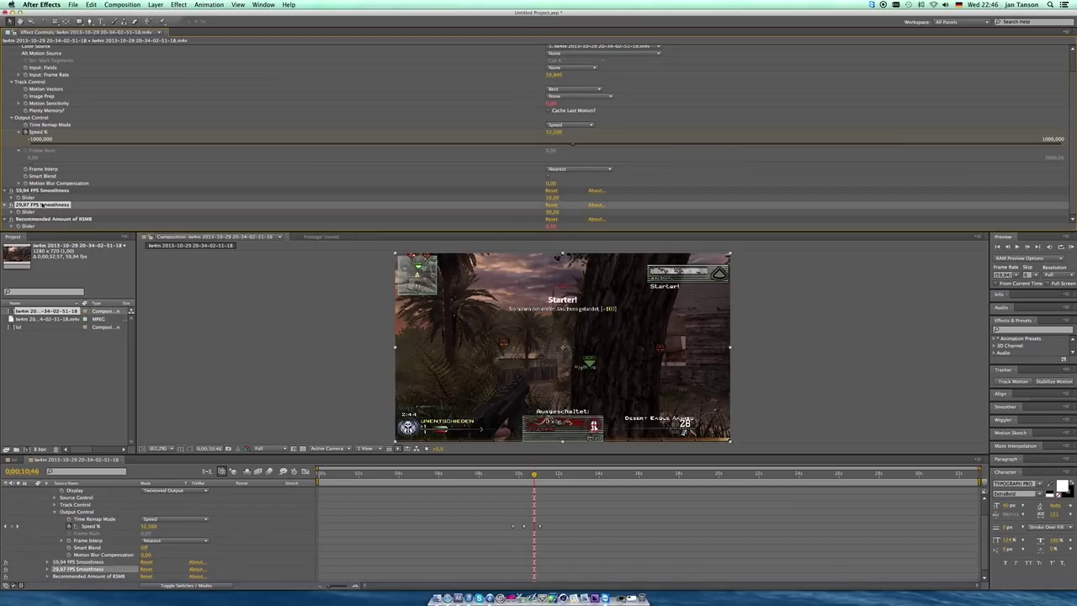
left_click(43, 192)
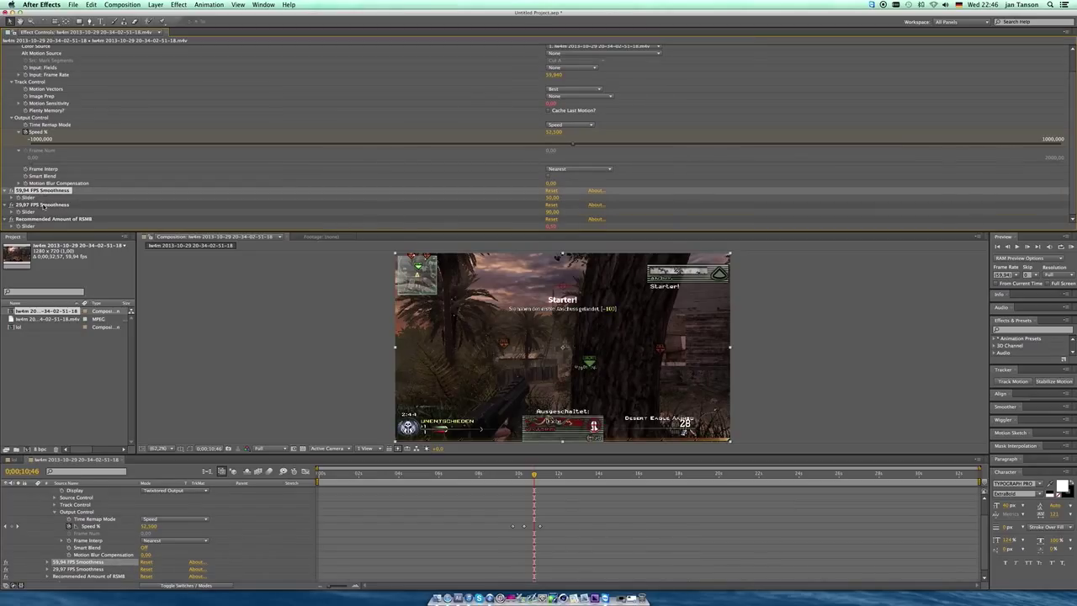
left_click(43, 205)
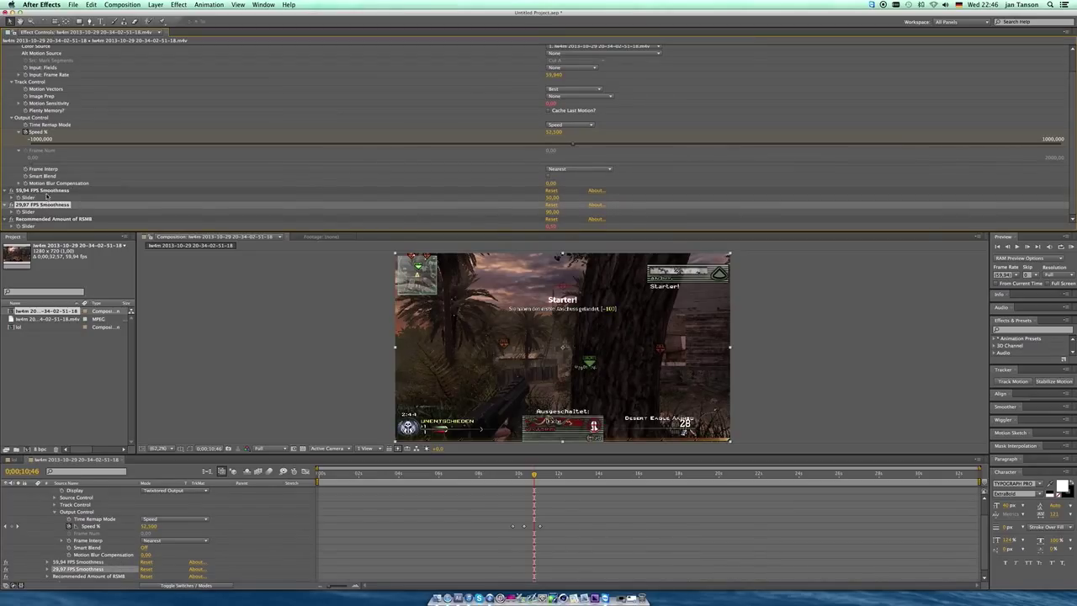
left_click(45, 191)
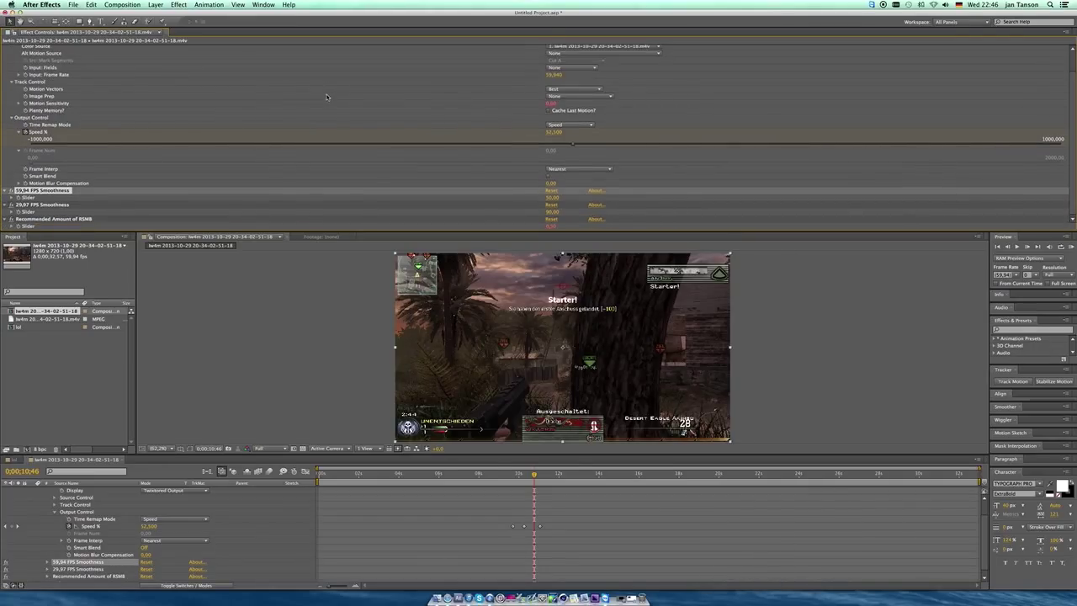
left_click(34, 204)
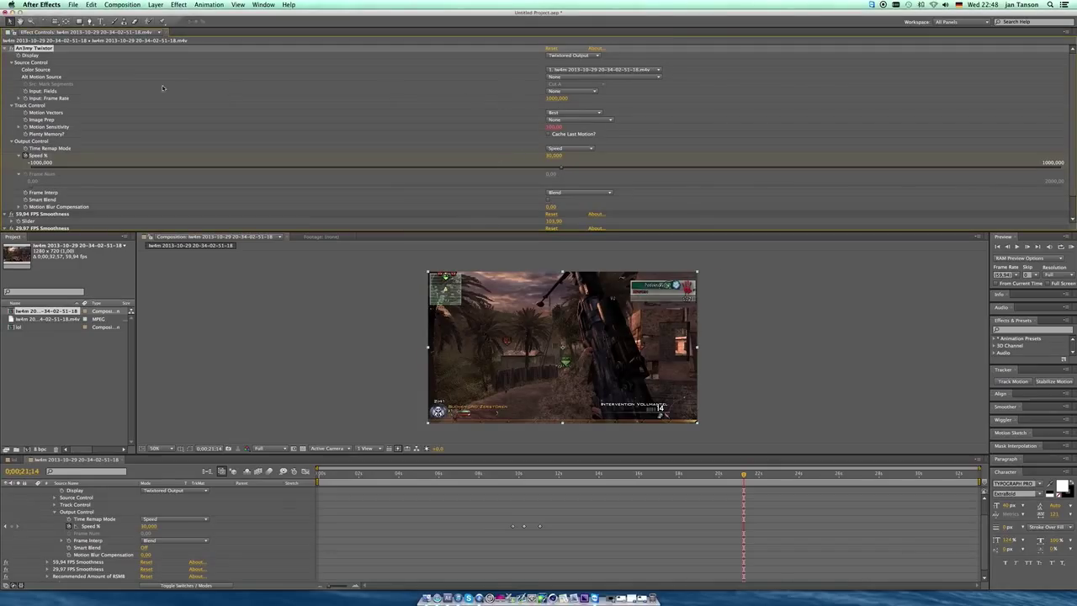
left_click(557, 98)
type("29,97")
key("Return")
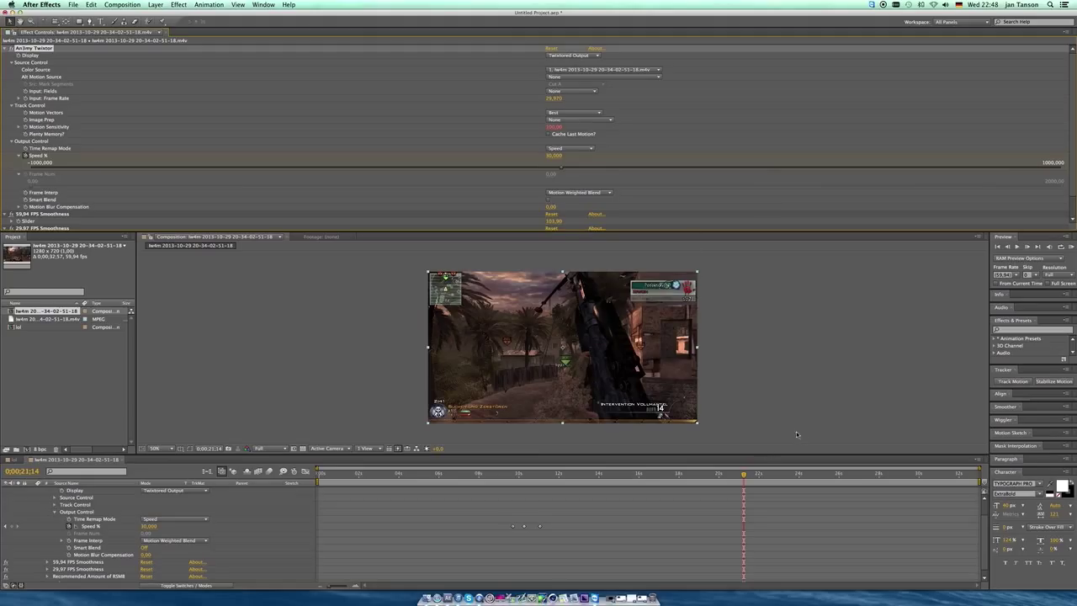
Step: Move to the Speed % keyframe at 11;01 and switch Input: Frame Rate to 59,94
left_click(541, 474)
left_click_drag(541, 475, 539, 476)
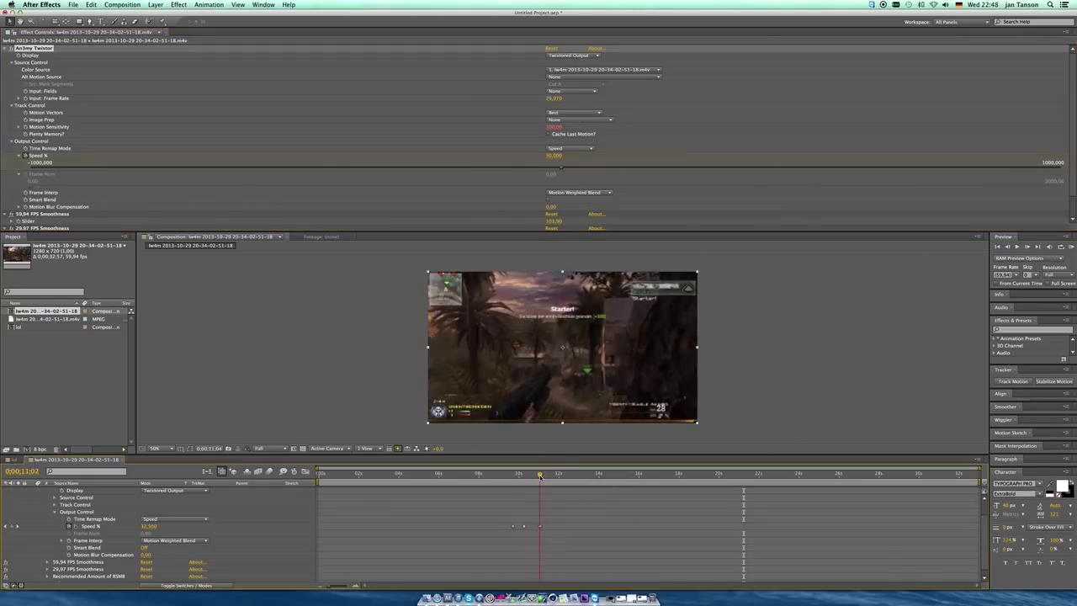
left_click(553, 99)
type("59")
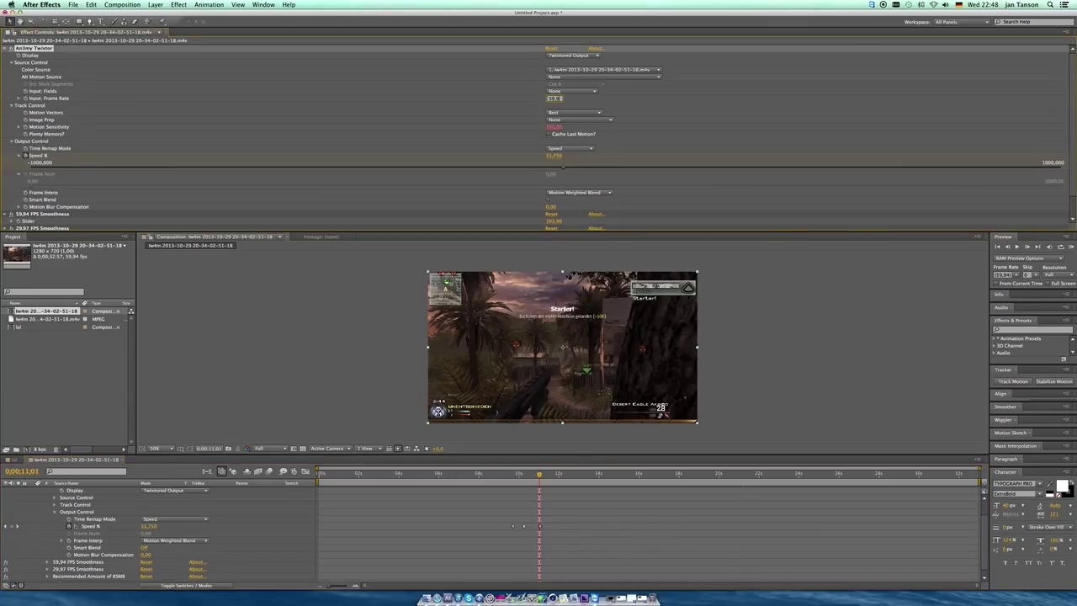
key("Return")
Step: Scrub the clip from 11 to about 21 seconds, then revert Input: Frame Rate to 29,97
left_click(1029, 246)
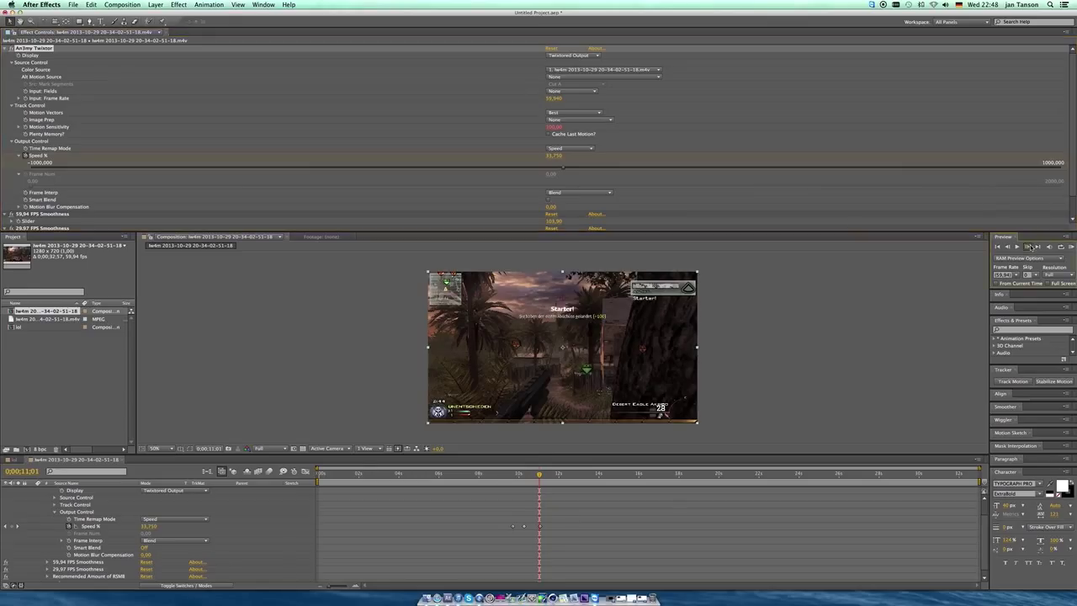
left_click(1028, 246)
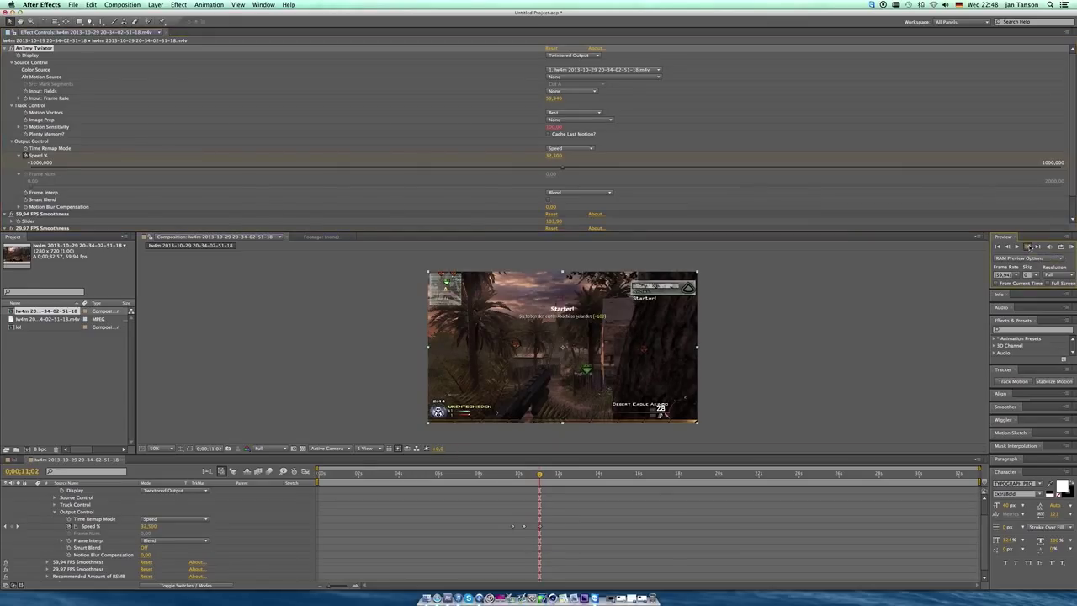
left_click(578, 476)
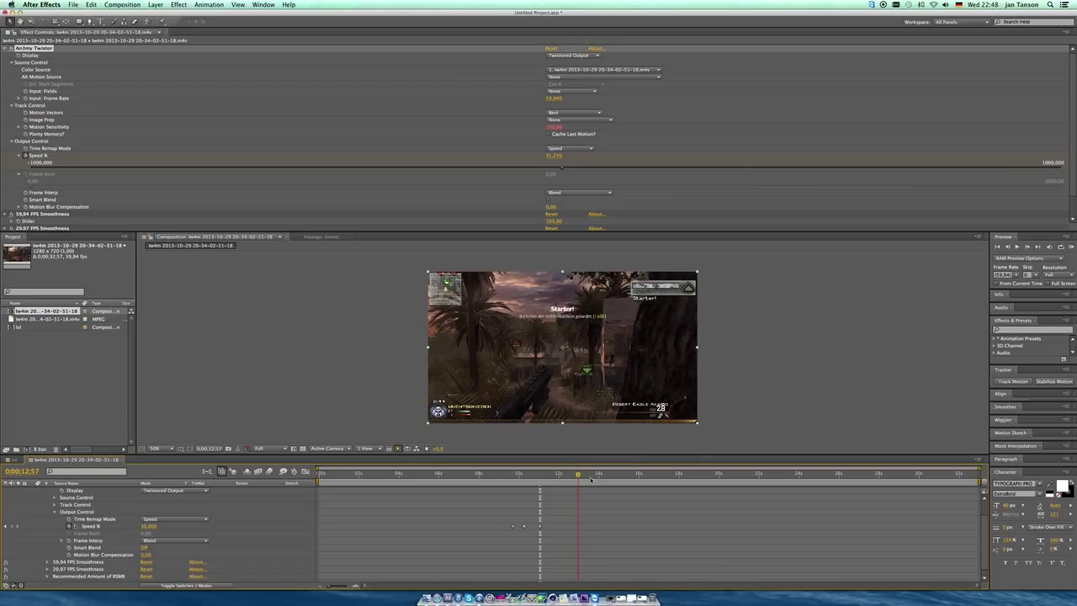
left_click(619, 477)
left_click(669, 476)
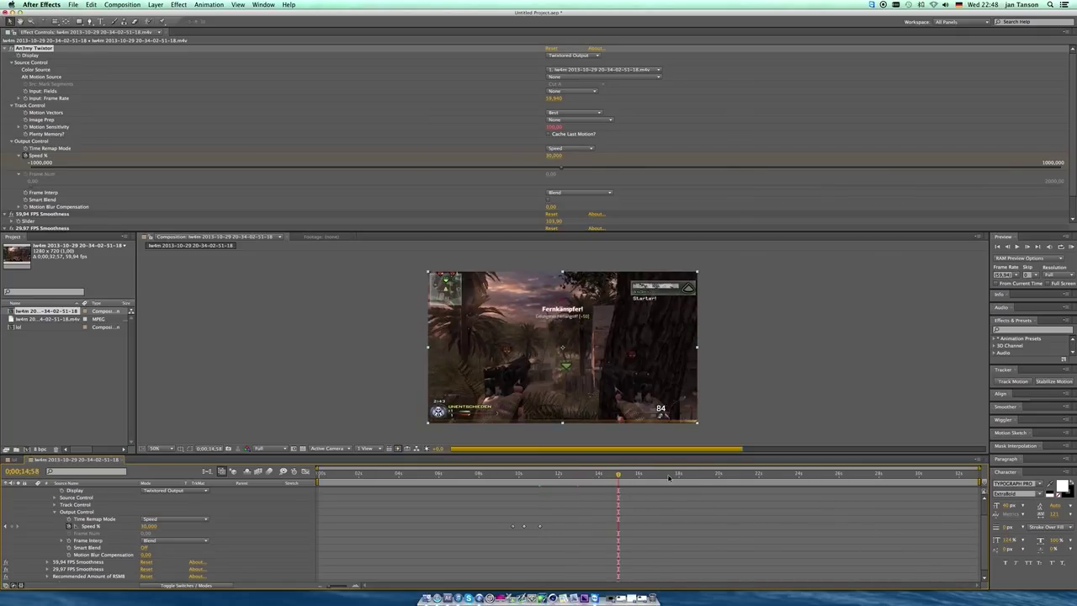
left_click(725, 477)
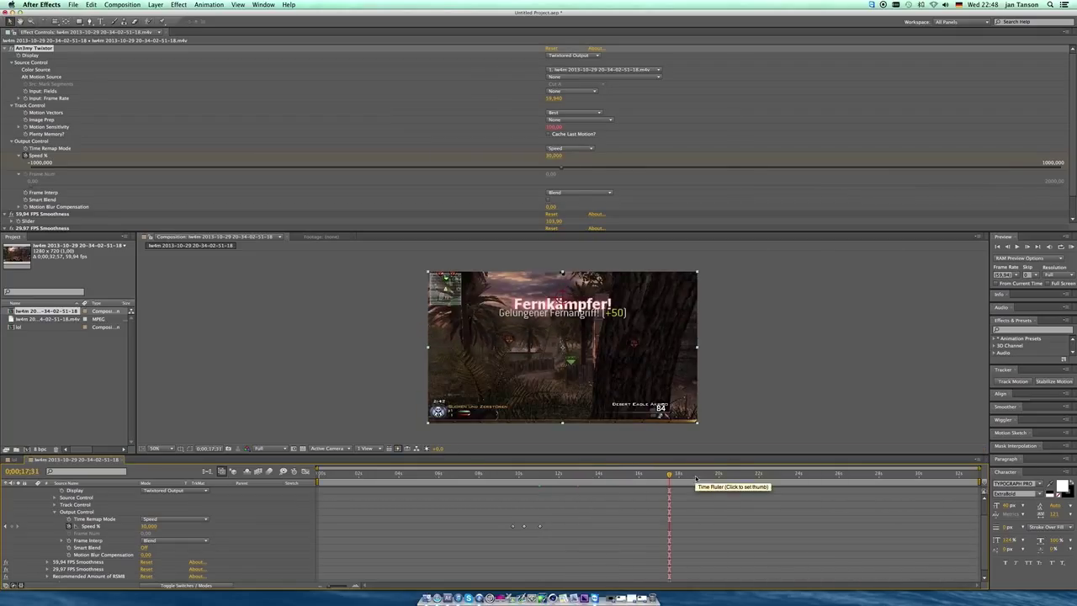
left_click(763, 476)
left_click(743, 476)
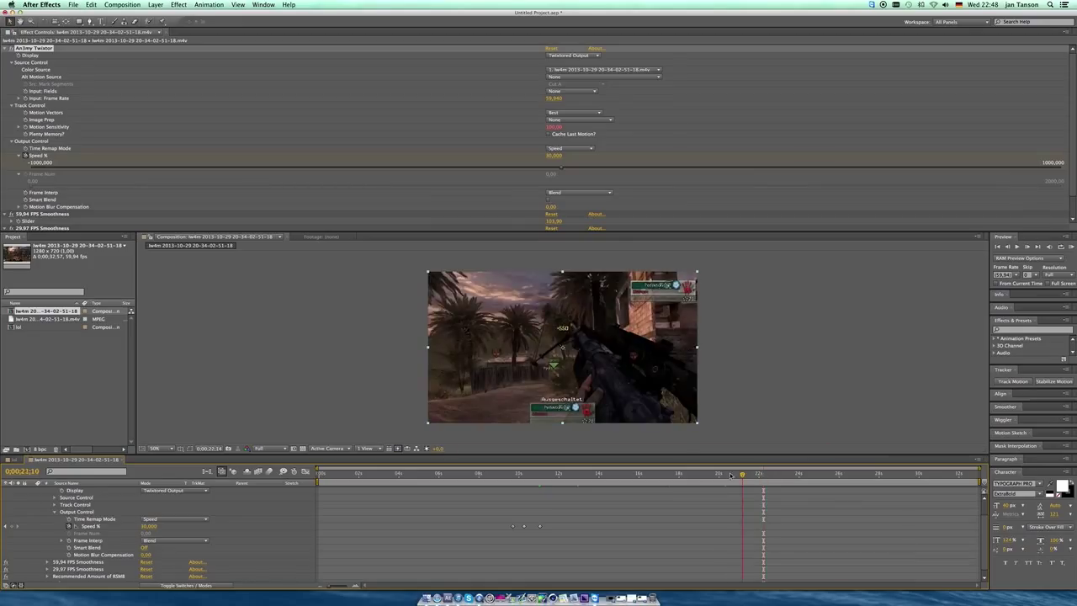
left_click(552, 97)
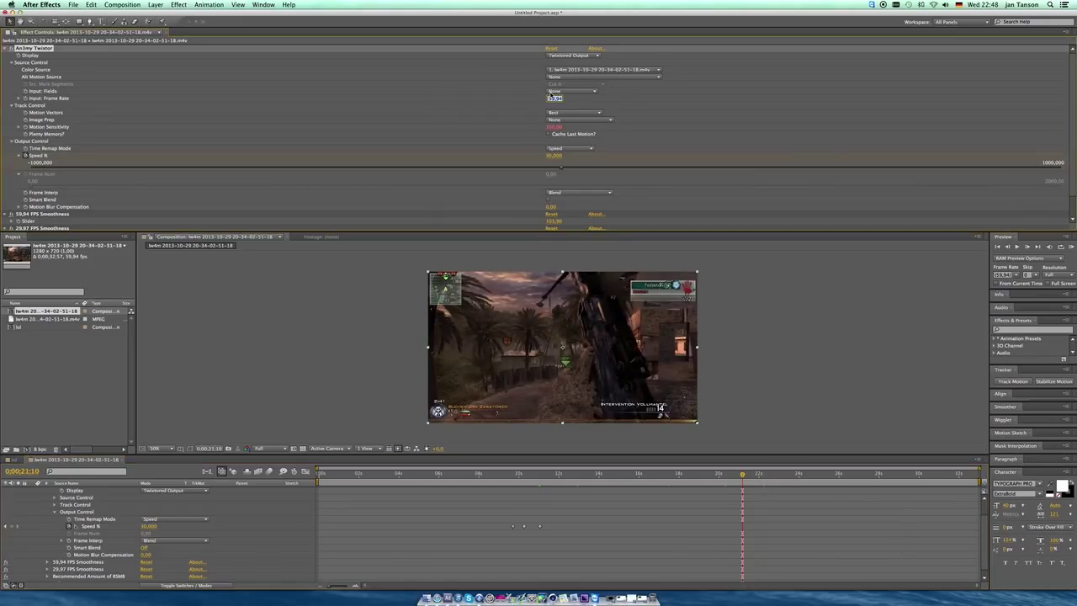
type("29,97")
key("Return")
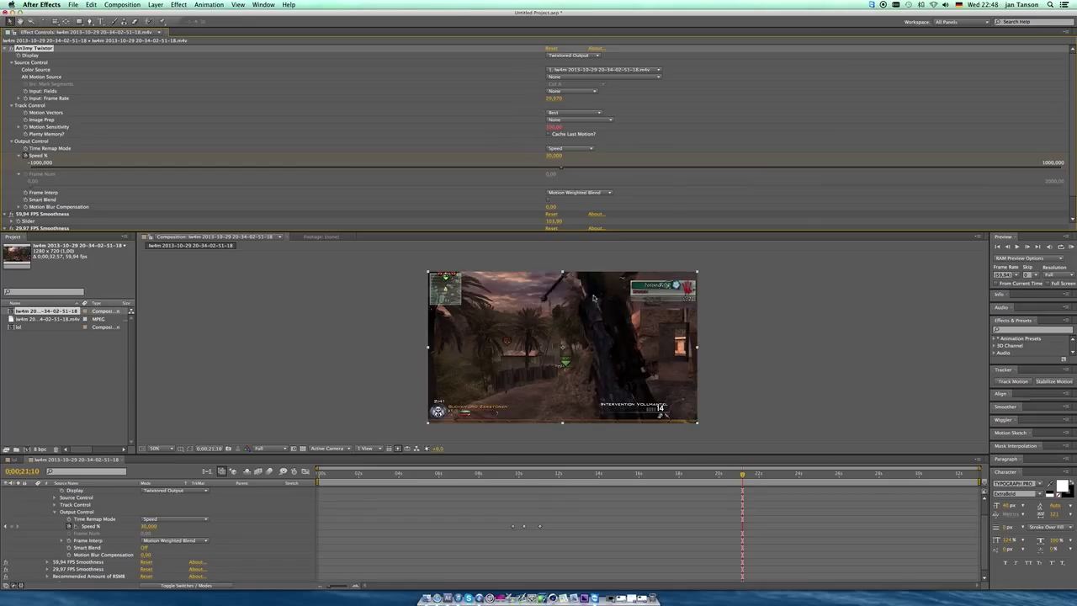
Step: Set the preview magnification to Fit and give the timeline more room
key("slash")
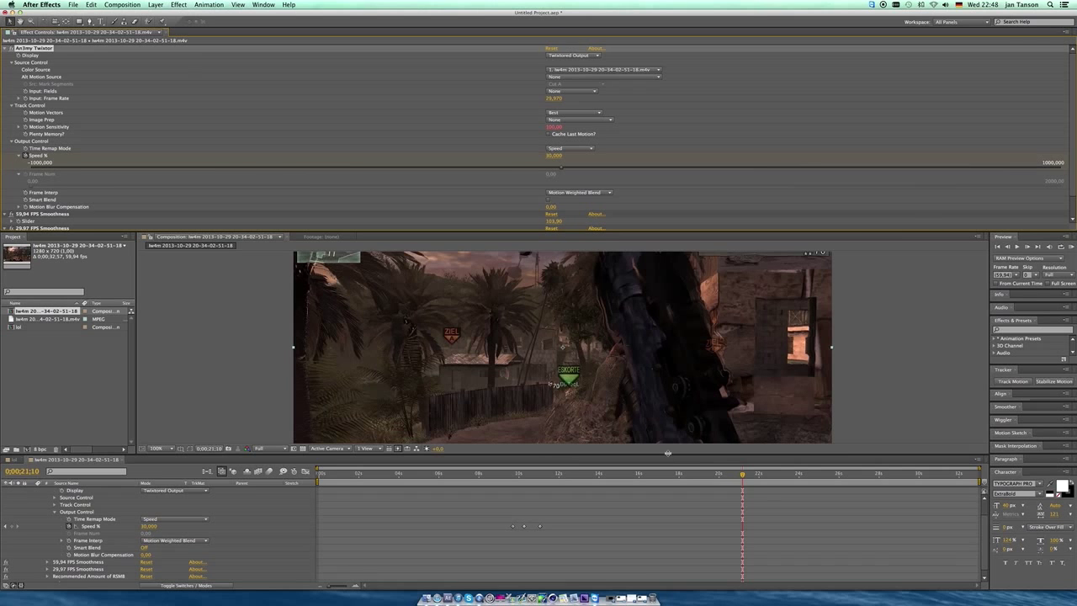
left_click_drag(668, 452, 667, 470)
key("comma")
key("comma")
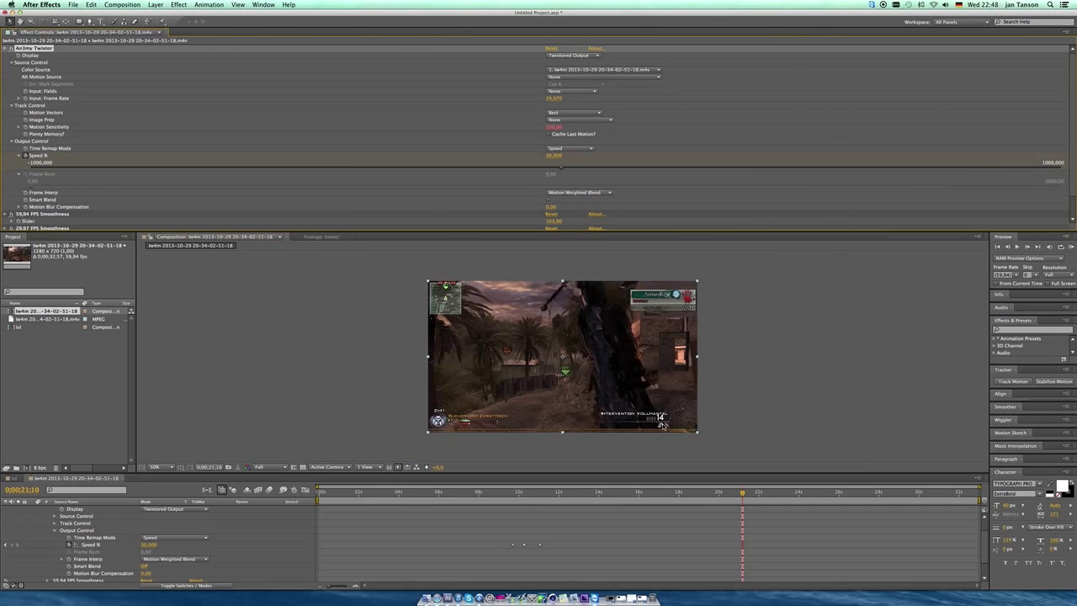
left_click(154, 467)
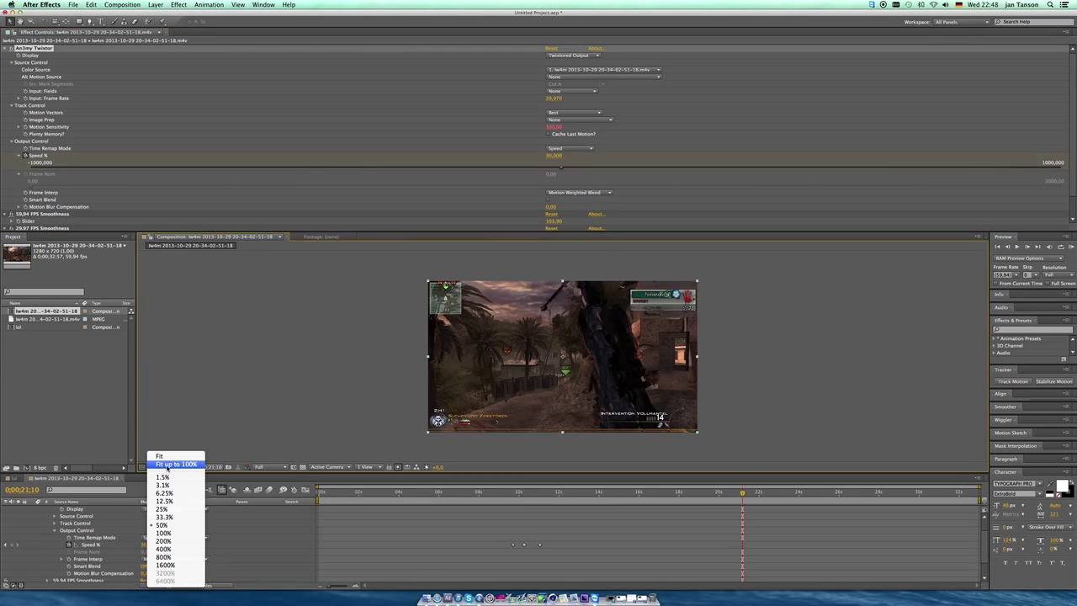
left_click(164, 455)
left_click_drag(284, 470, 265, 443)
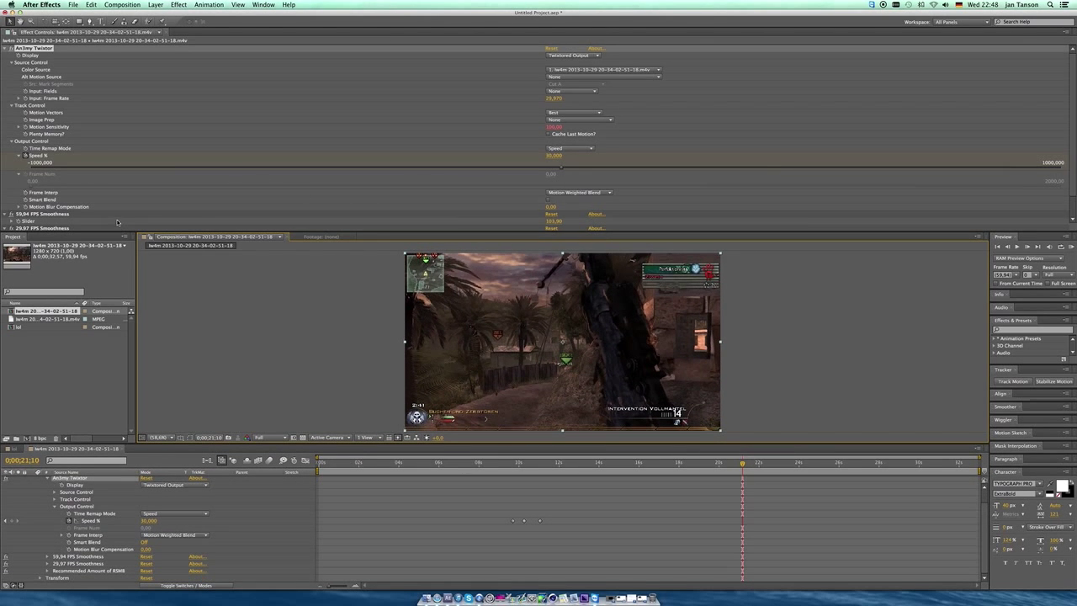
Step: Set the 29,97 FPS Smoothness slider to 80
scroll(116, 219, "down", 2)
left_click(52, 205)
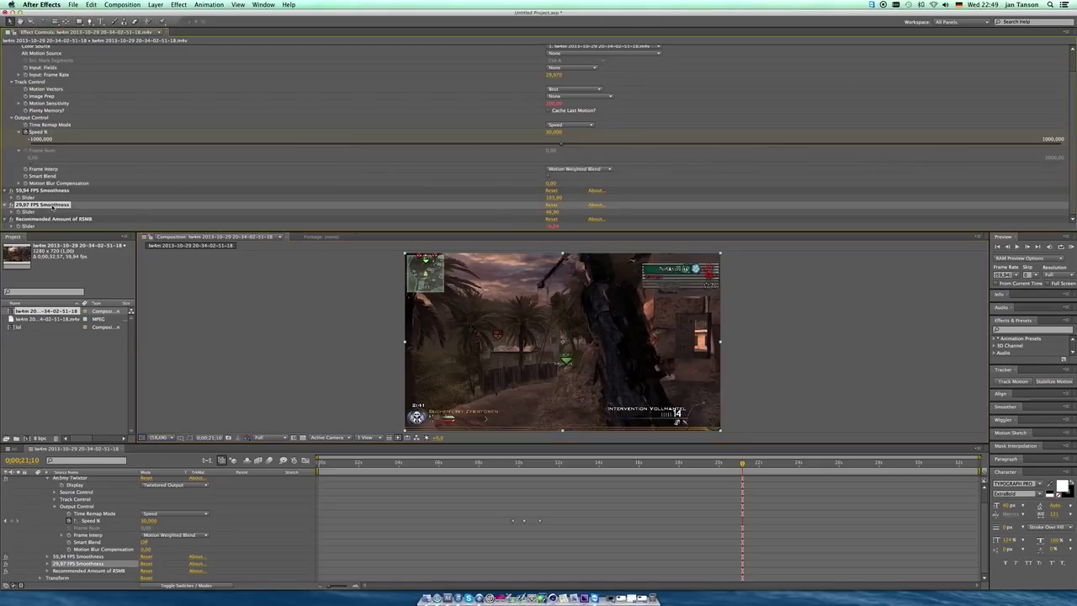
left_click(554, 211)
type("80")
key("Return")
Step: Add a Speed % keyframe of 80 at 0;00;10;16
left_click(541, 523)
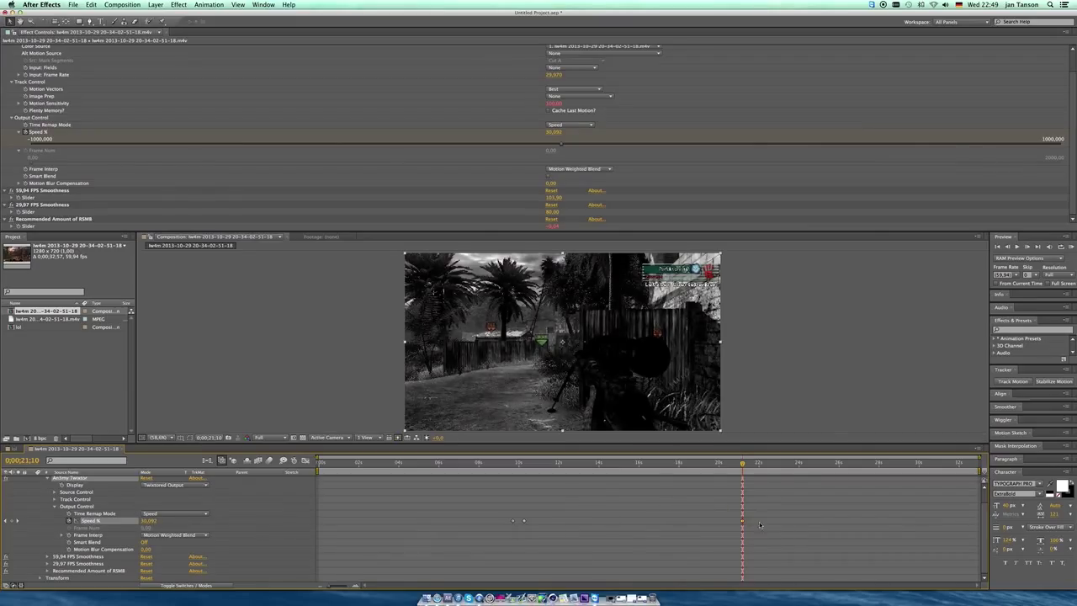
left_click(517, 463)
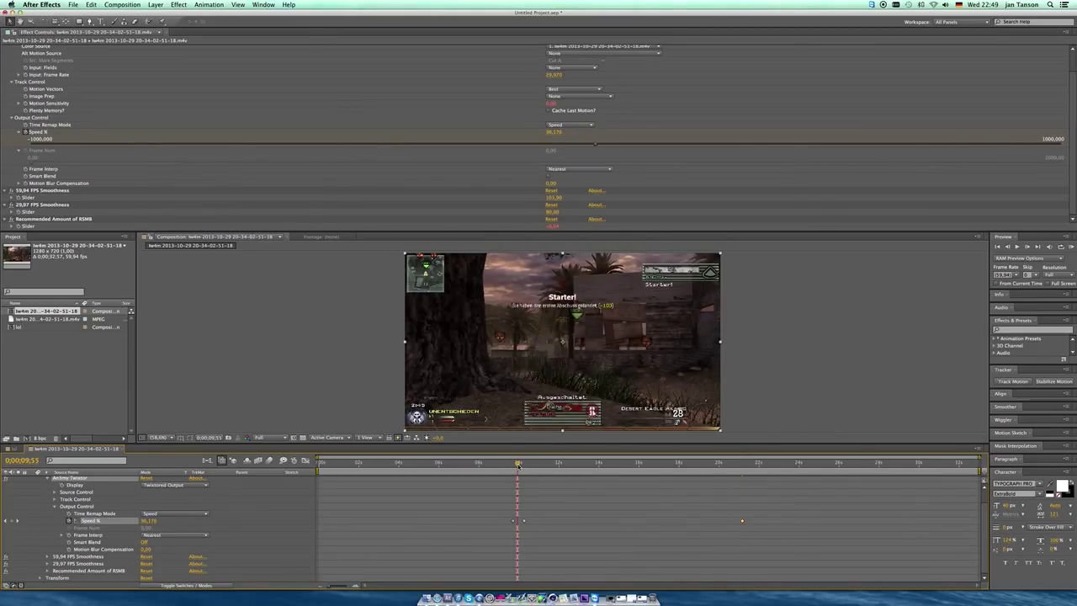
key("space")
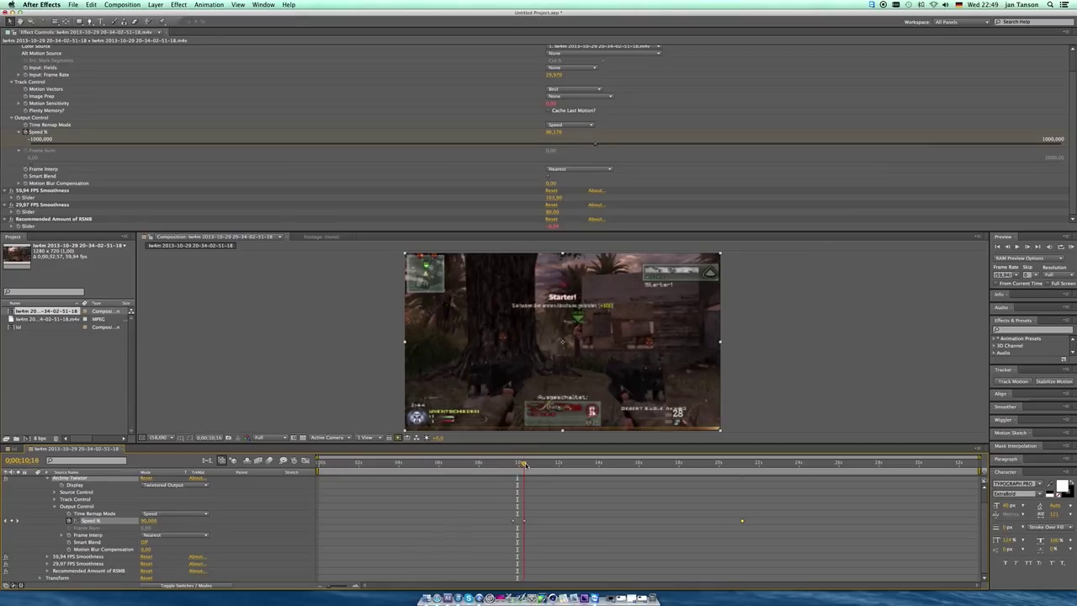
left_click(147, 521)
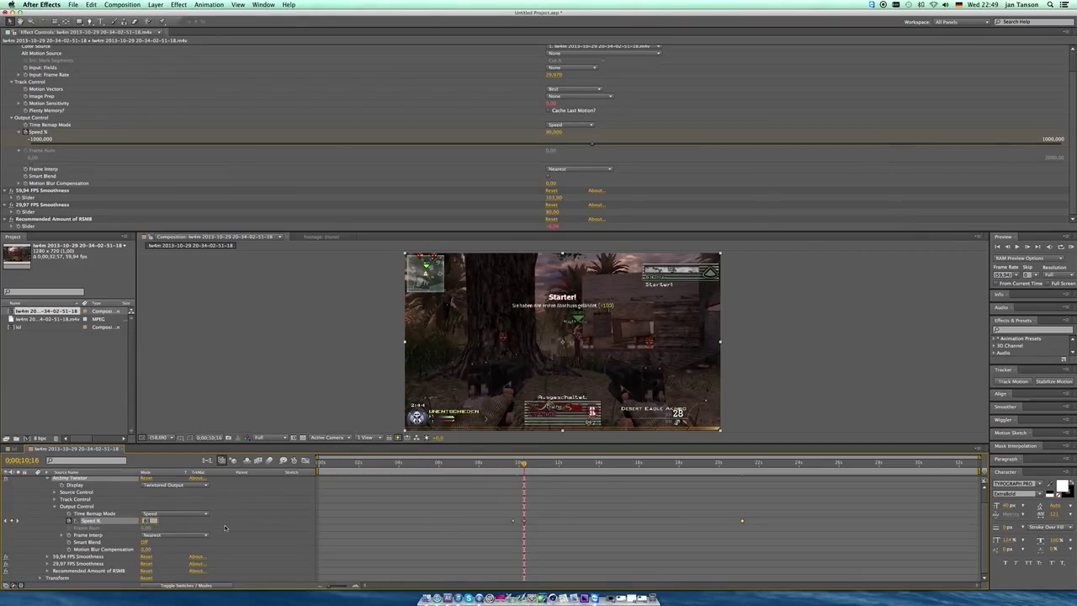
key("Return")
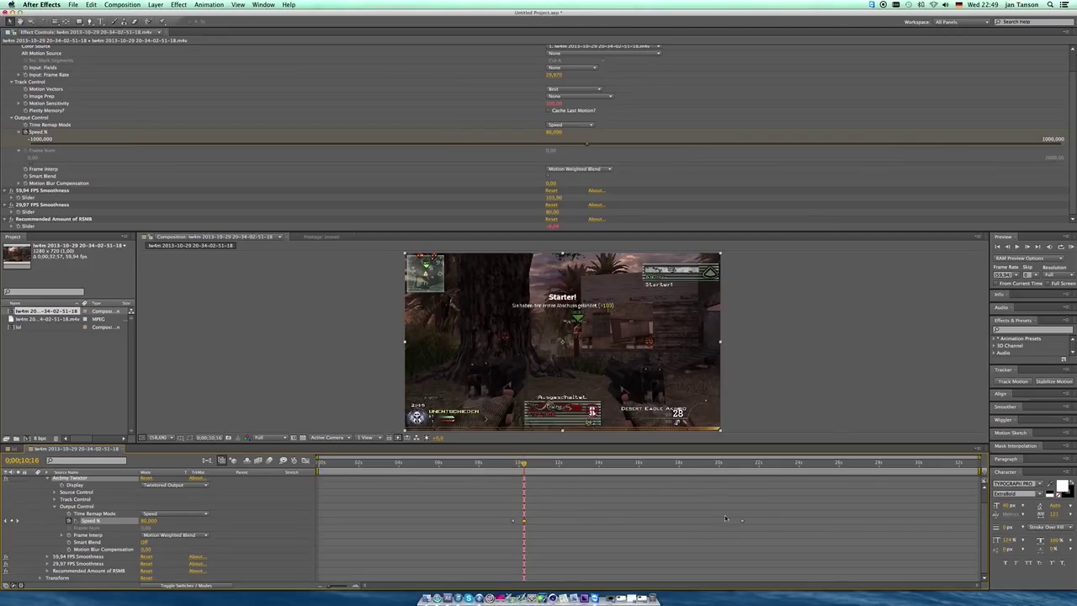
left_click(595, 462)
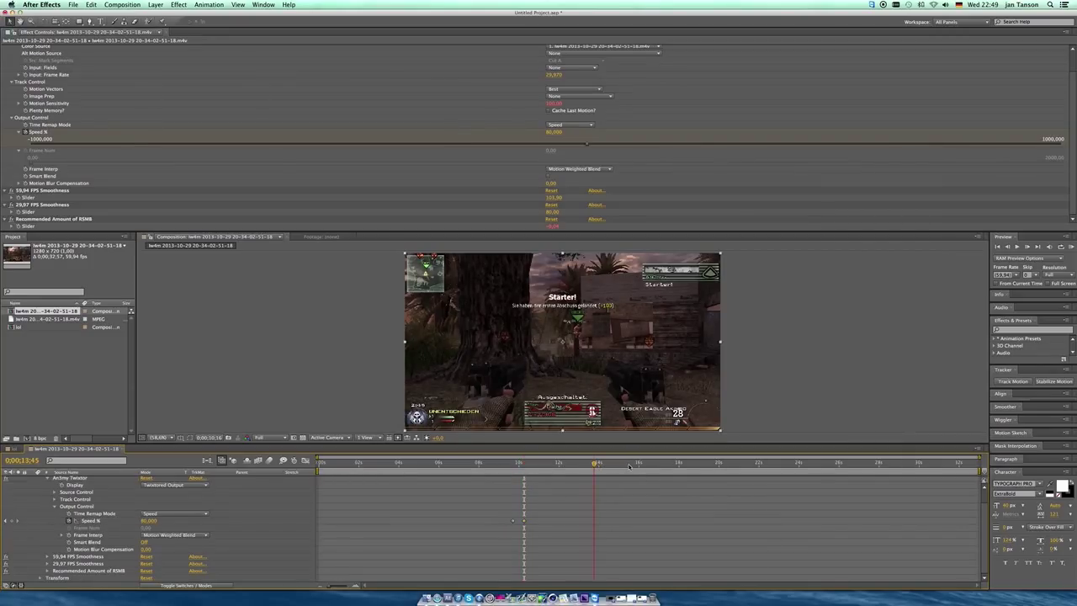
Step: Nudge the 29,97 FPS Smoothness to about 84,40 and inspect frames near 14 seconds at 100%
key("space")
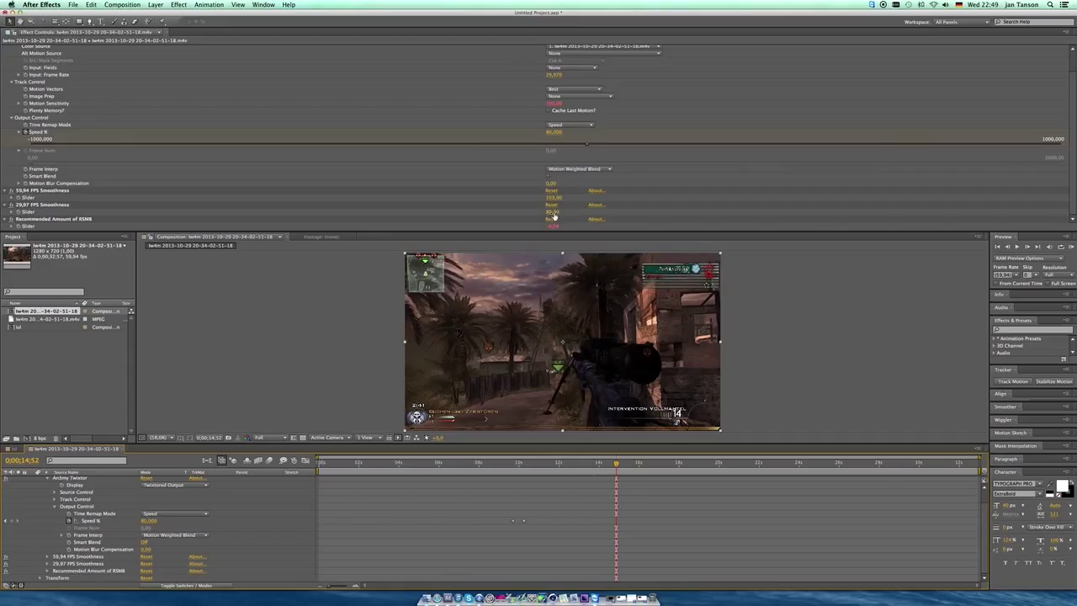
left_click_drag(555, 216, 565, 212)
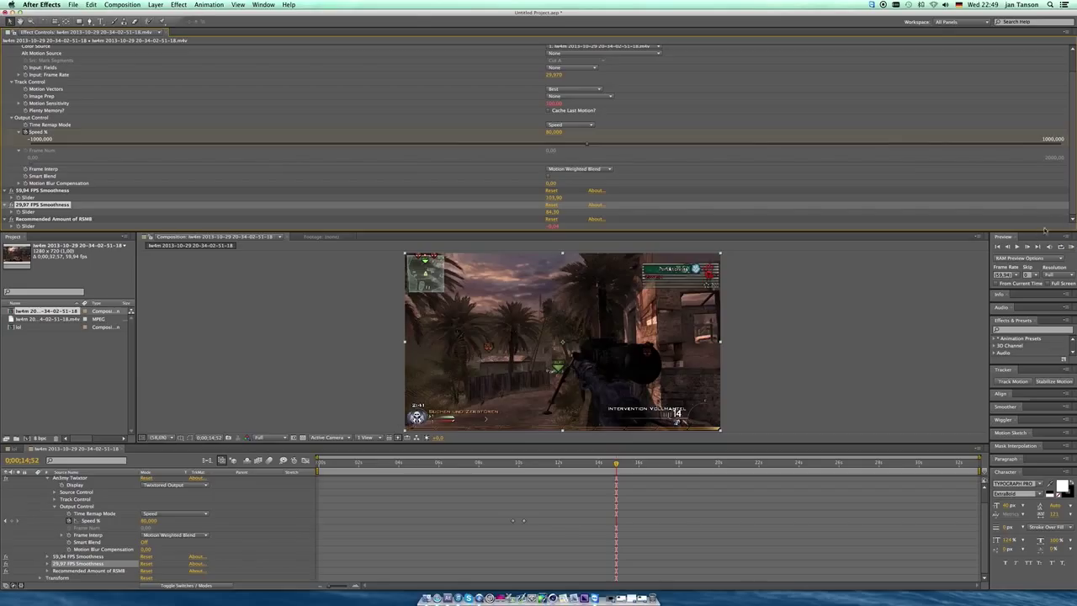
left_click_drag(557, 215, 551, 213)
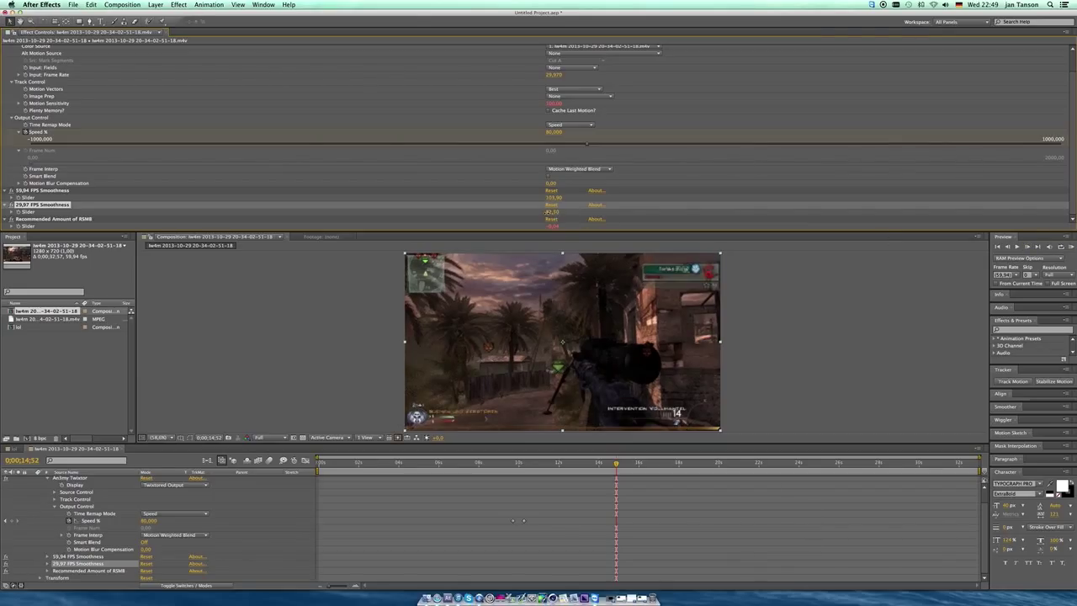
left_click(1028, 247)
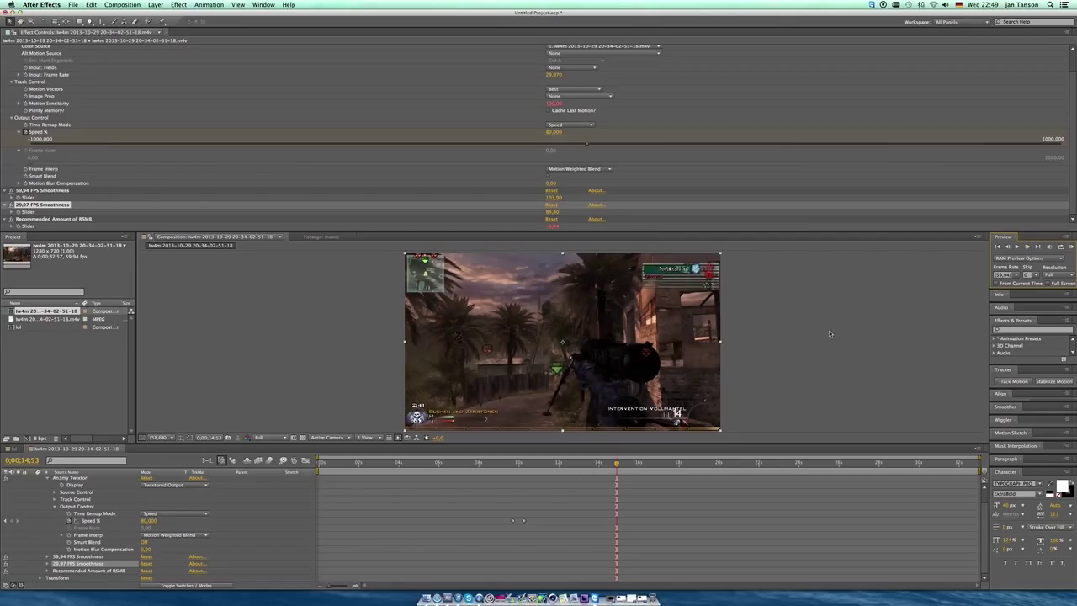
left_click(1028, 246)
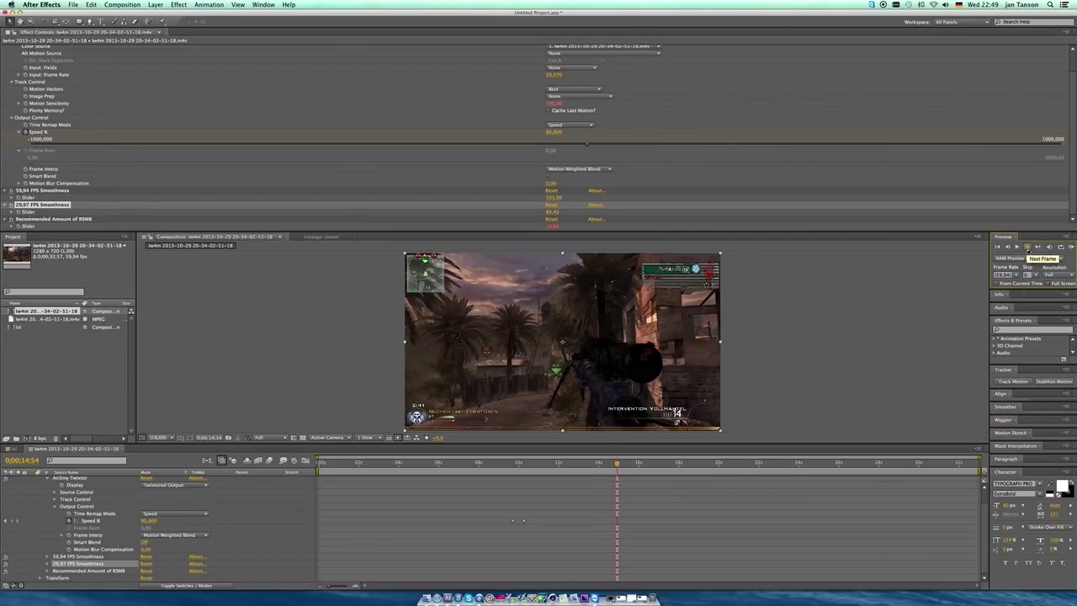
left_click(1027, 246)
key("slash")
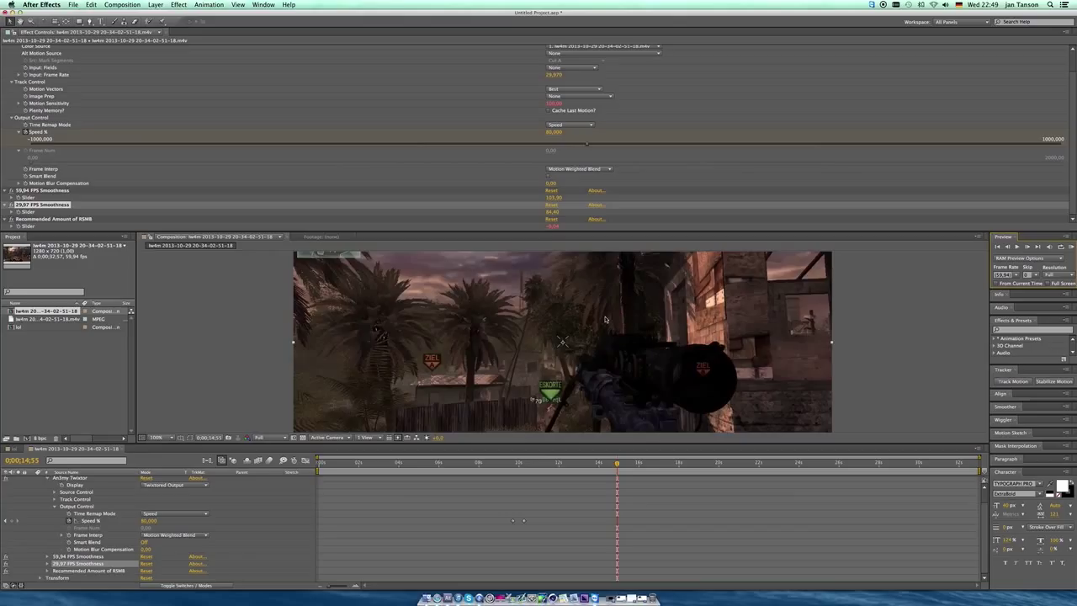
left_click(1028, 246)
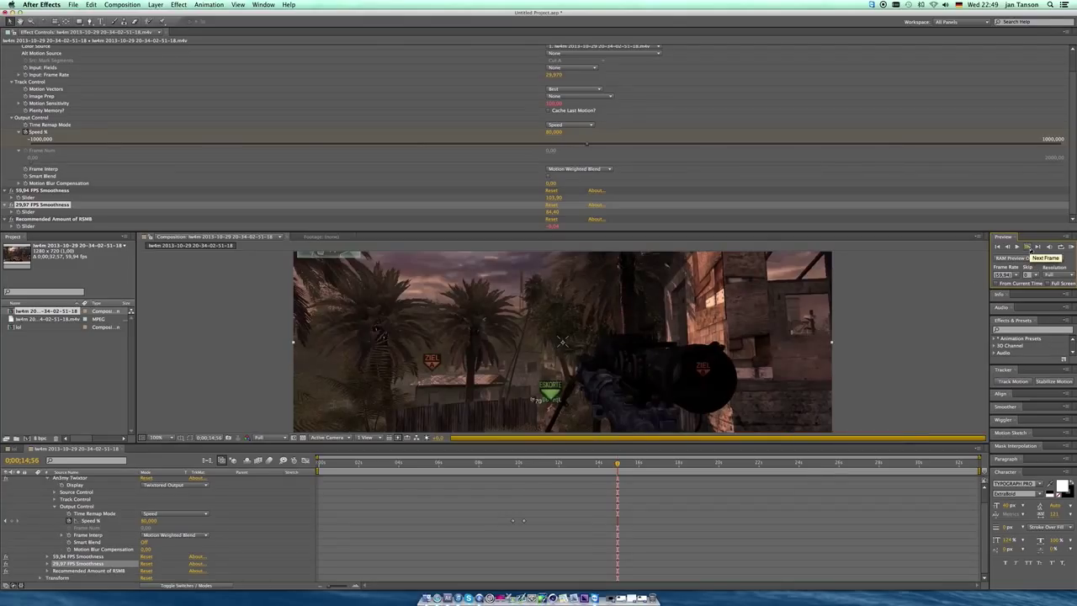
left_click(1027, 247)
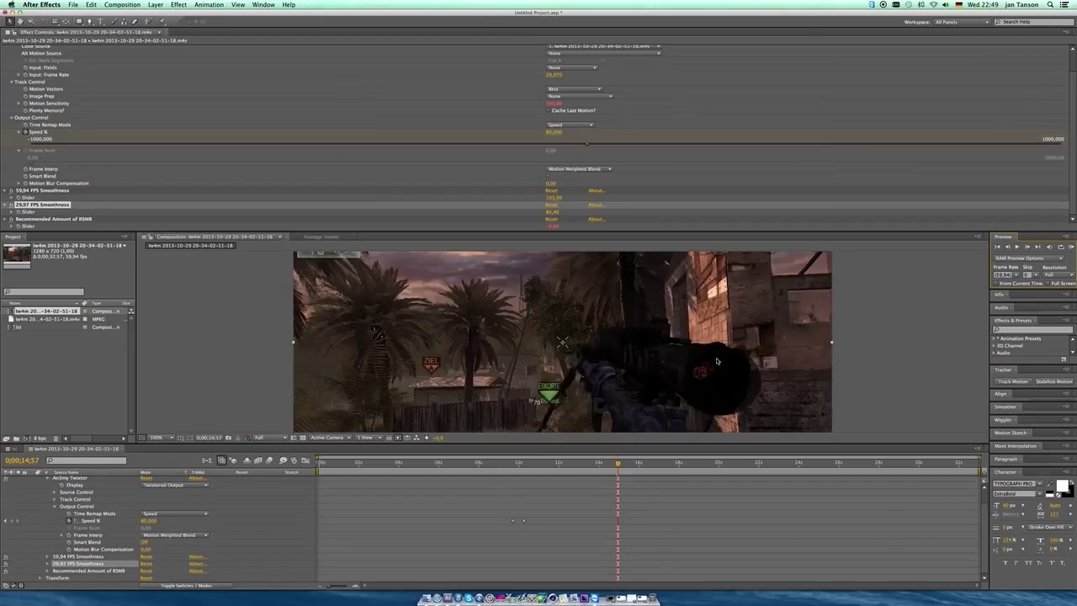
key("comma")
key("comma")
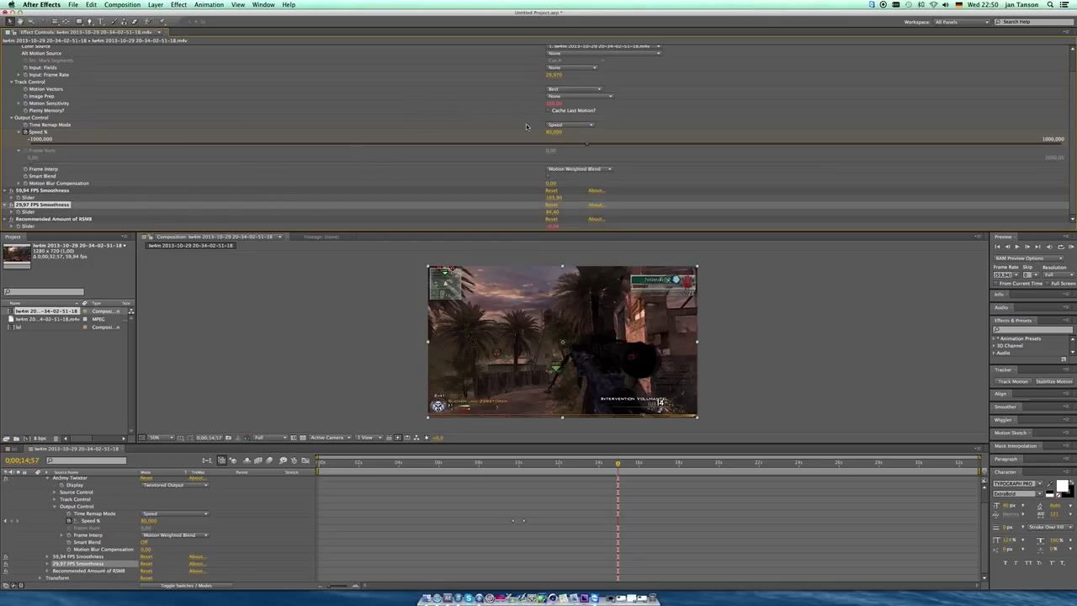
Step: Raise the 59,94 FPS Smoothness slider to 118,30
left_click(52, 191)
left_click(52, 205)
scroll(116, 160, "up", 1)
left_click(42, 48)
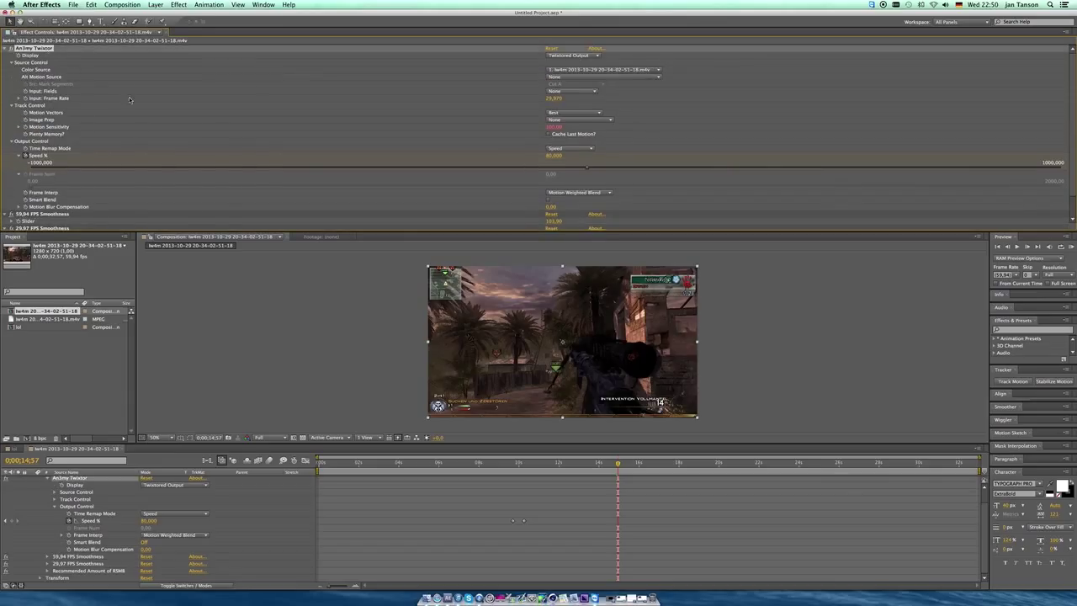
scroll(144, 91, "down", 1)
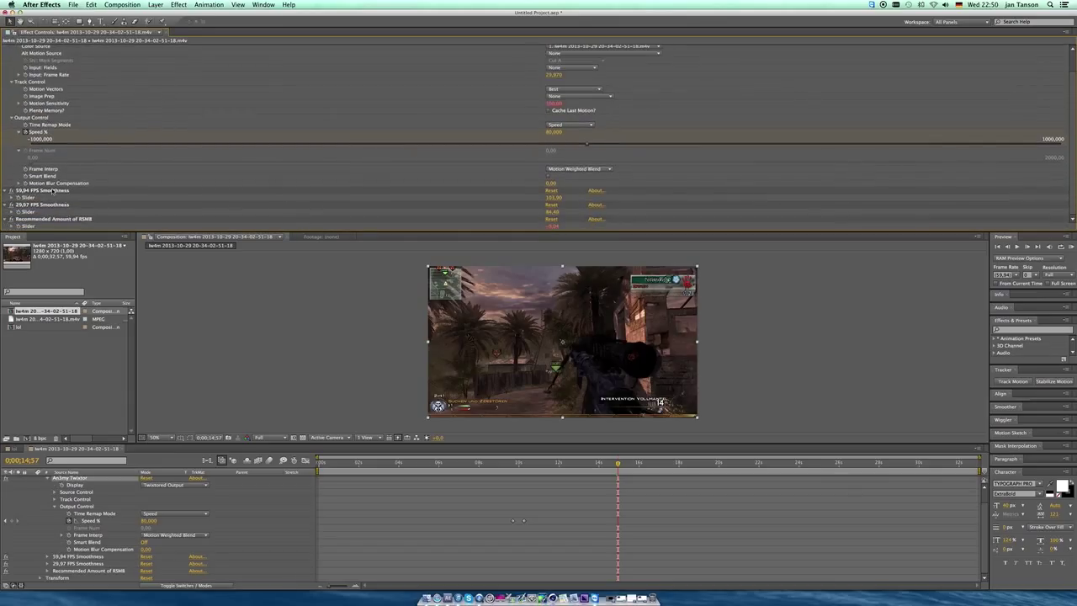
left_click(387, 193)
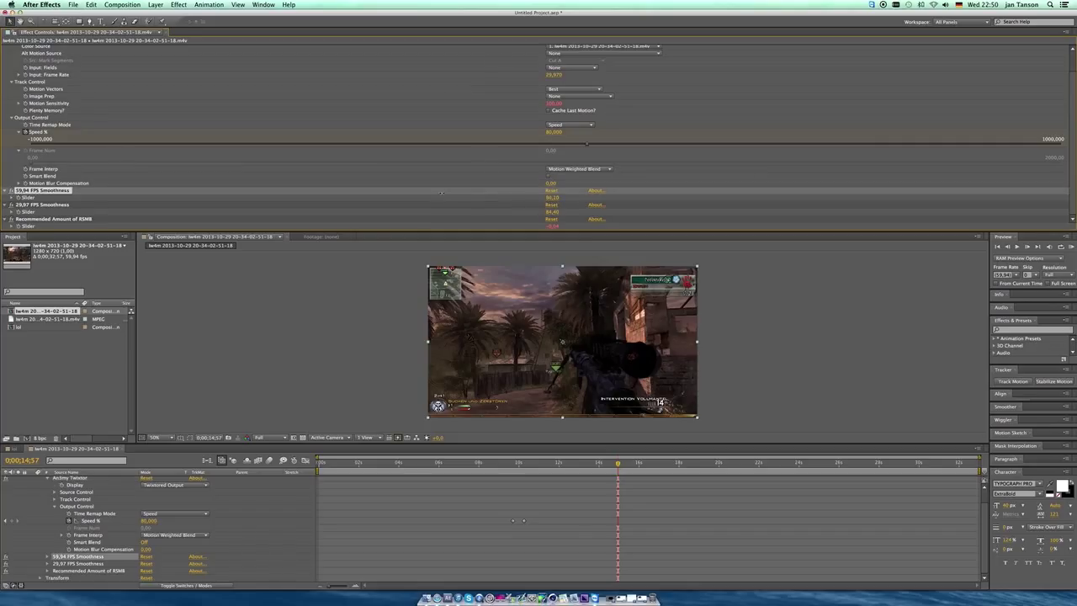
left_click_drag(327, 192, 654, 207)
Step: Collapse the Twixtor and RSMB effects and rewind the playhead to 0;00;10;41
scroll(186, 111, "up", 2)
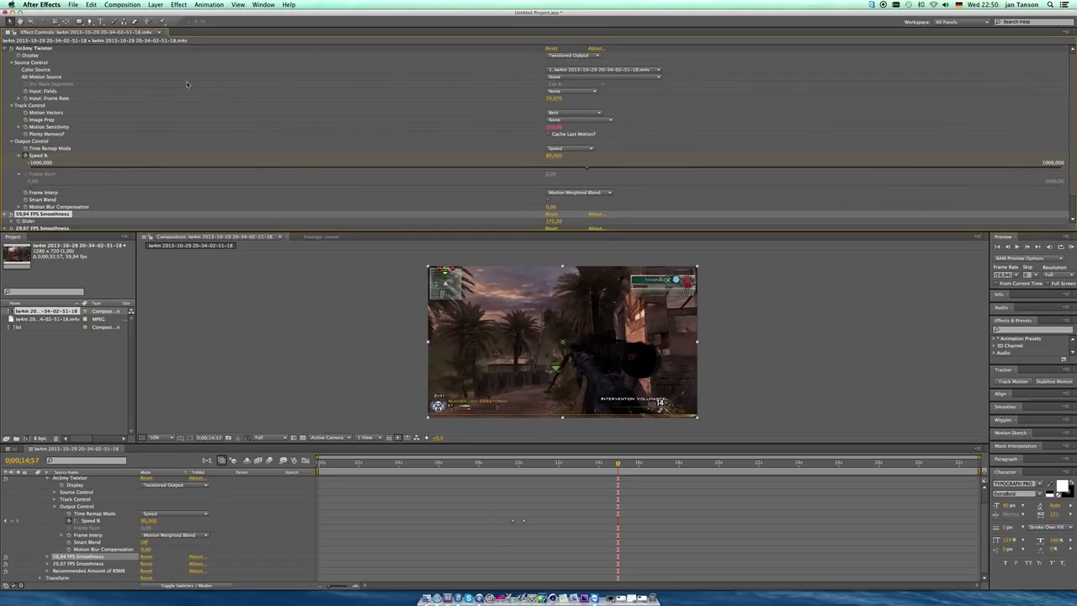
left_click(45, 50)
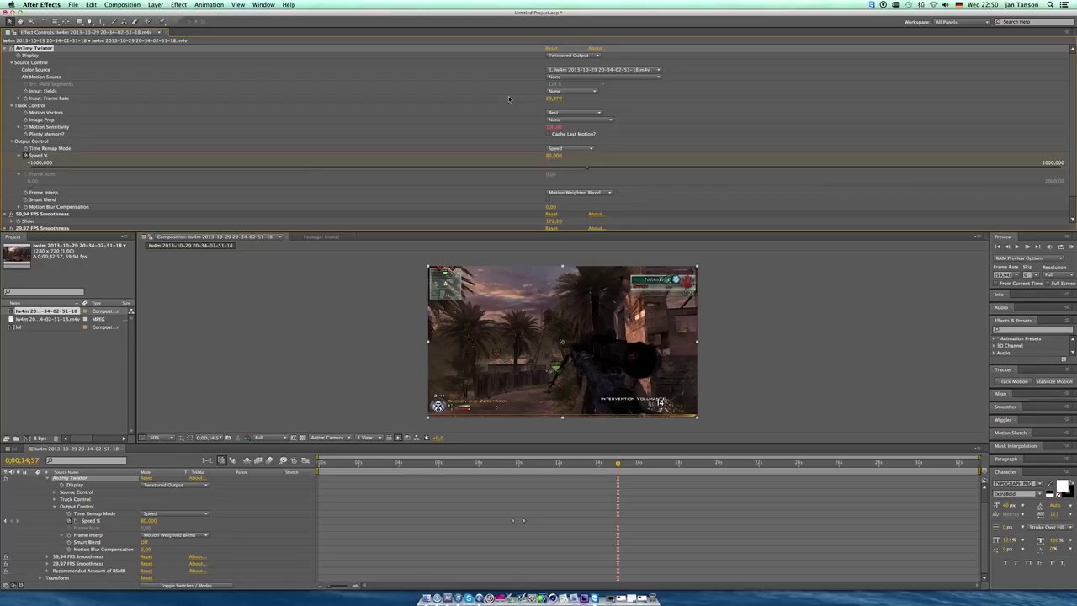
left_click(5, 49)
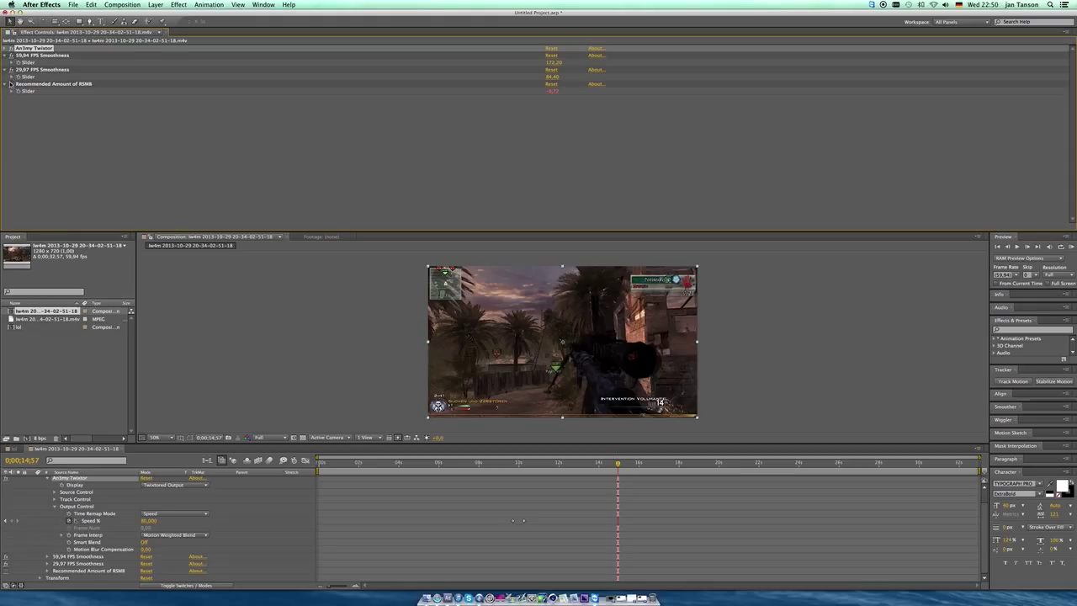
left_click(7, 84)
scroll(526, 538, "up", 2)
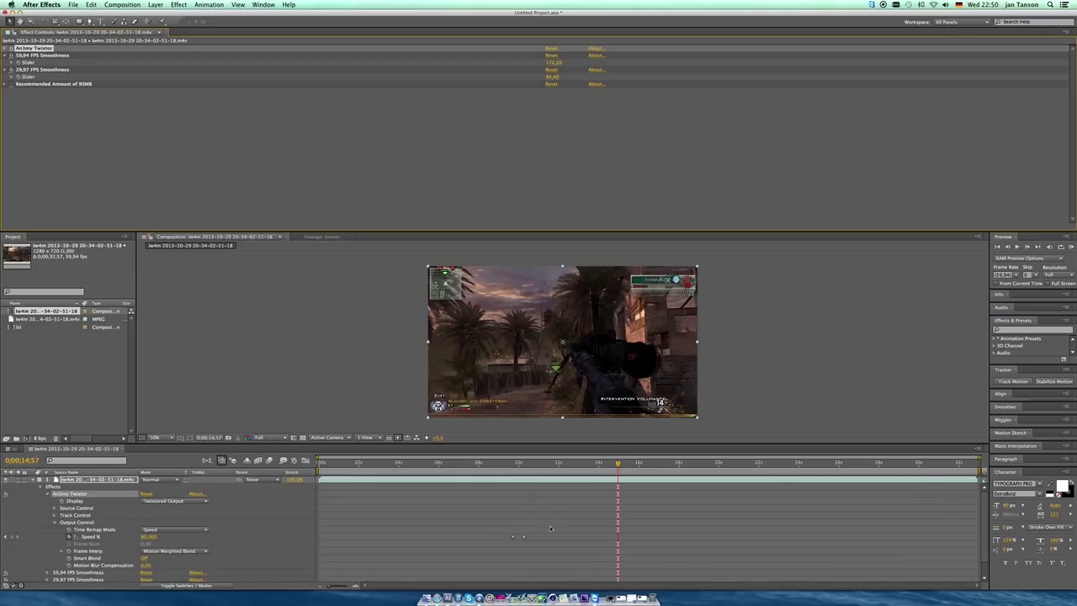
left_click(558, 463)
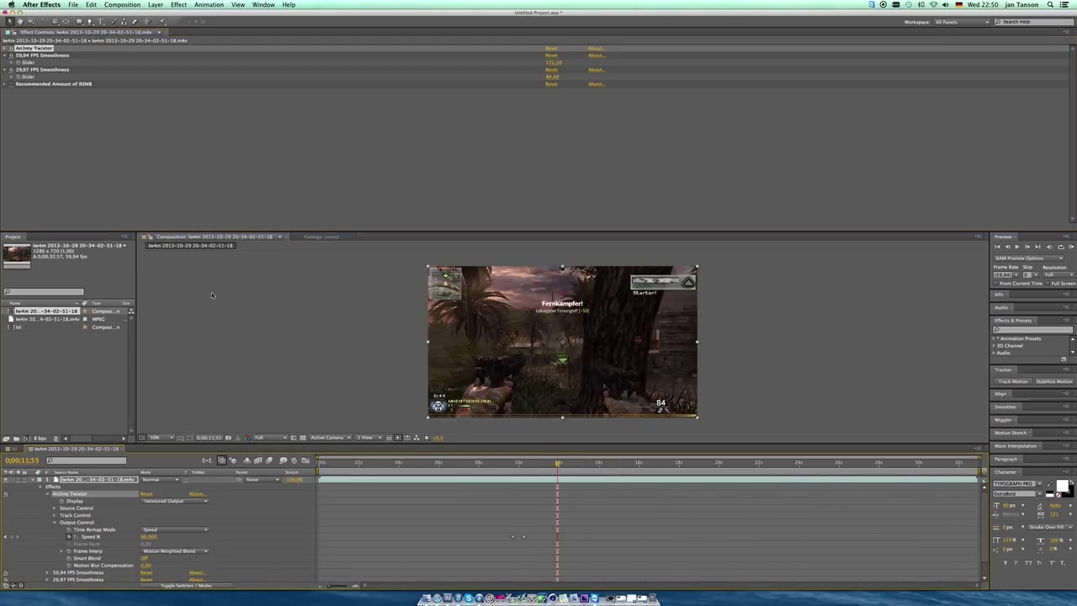
left_click(533, 464)
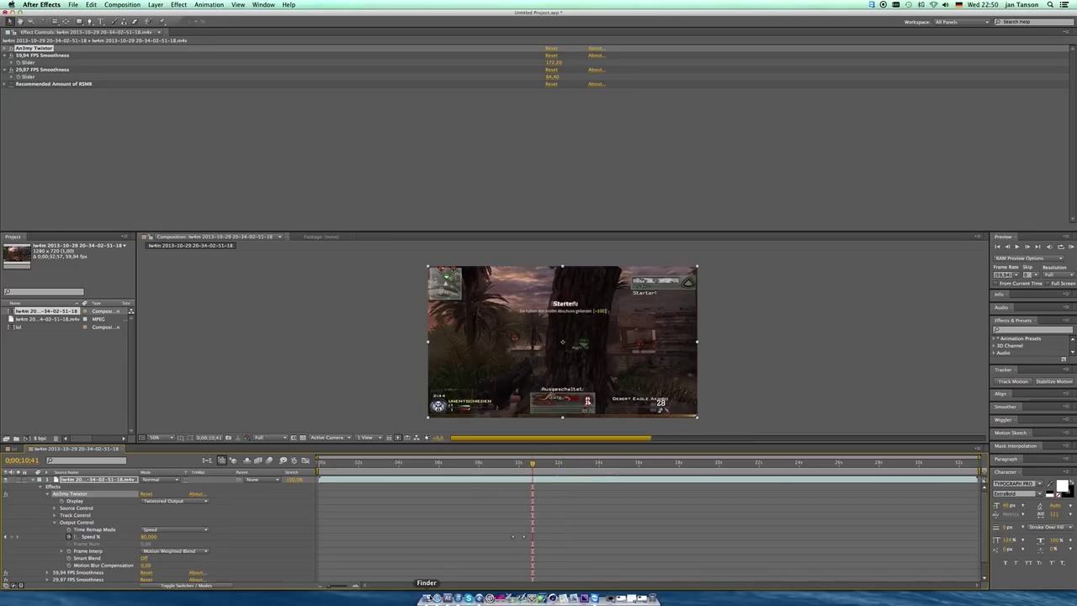
left_click(429, 600)
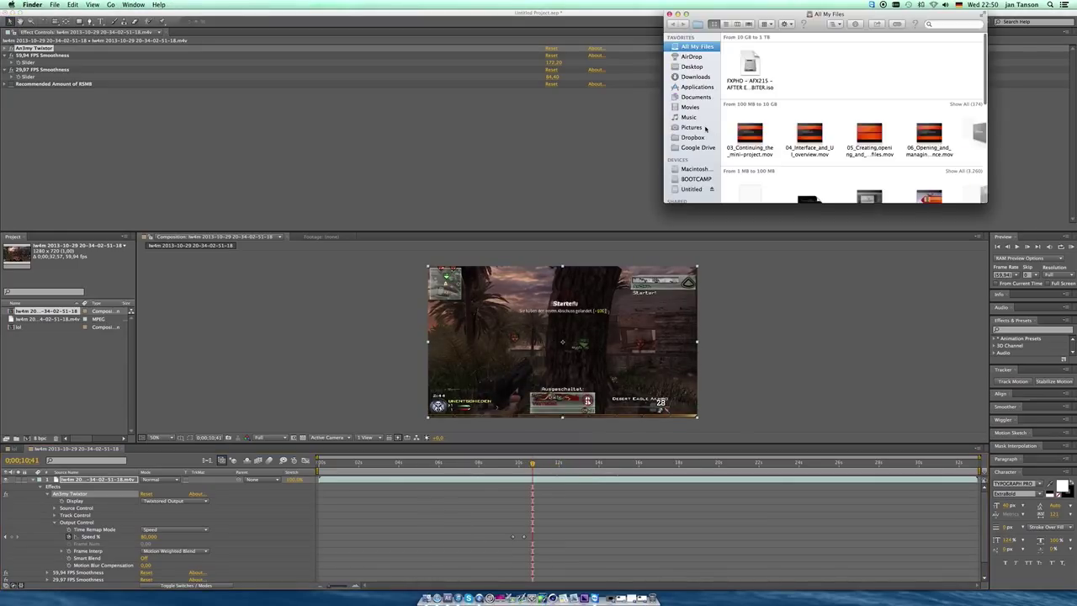
Step: Open the Adobe After Effects CS5 folder in Applications in a maximized Finder window
left_click(697, 87)
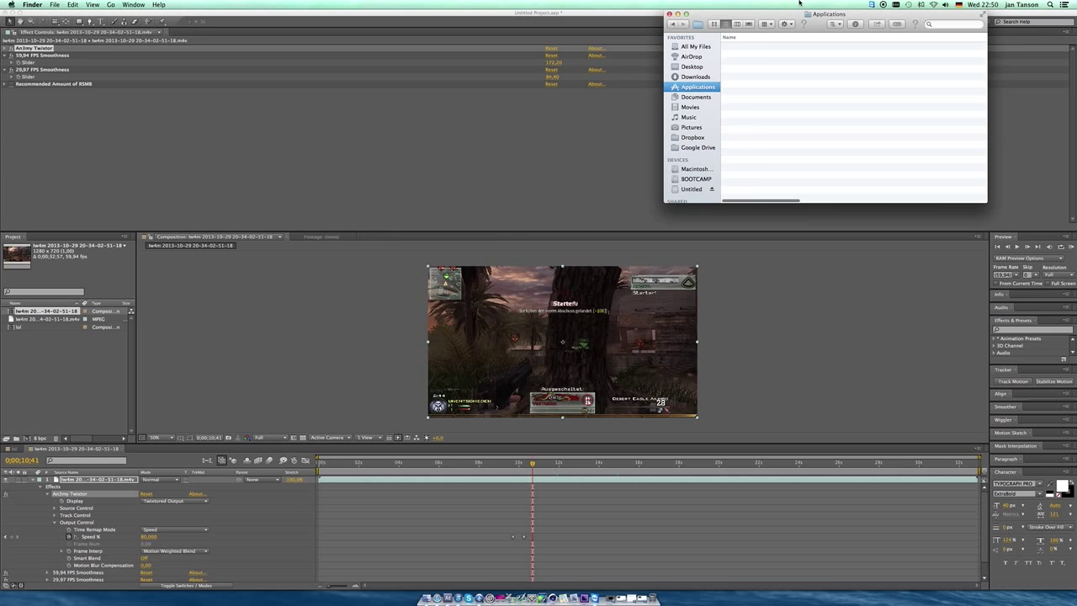
left_click_drag(732, 13, 297, 14)
left_click(251, 13)
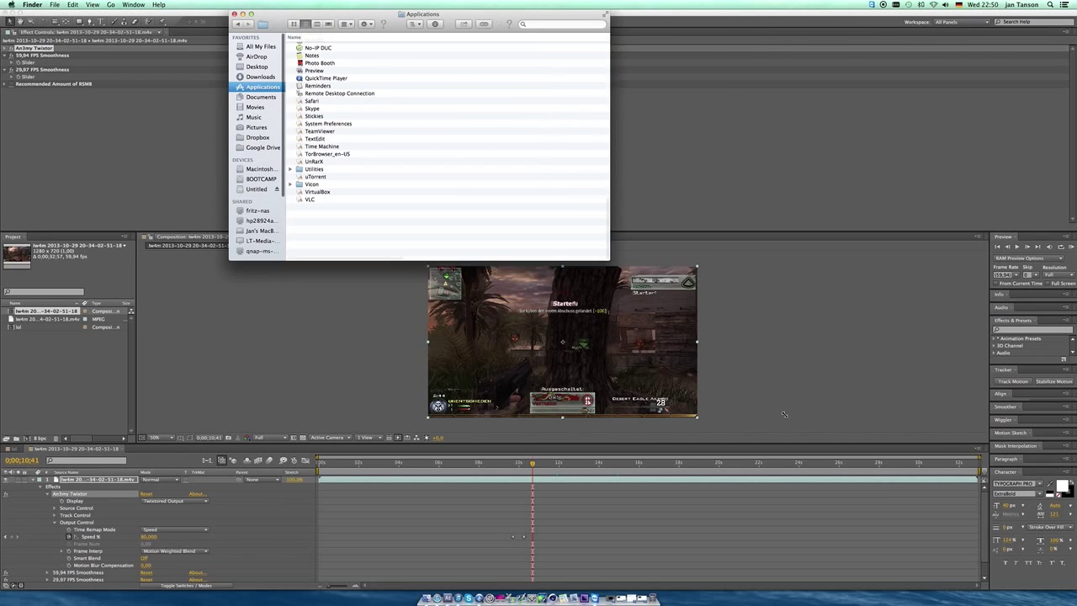
scroll(330, 108, "up", 15)
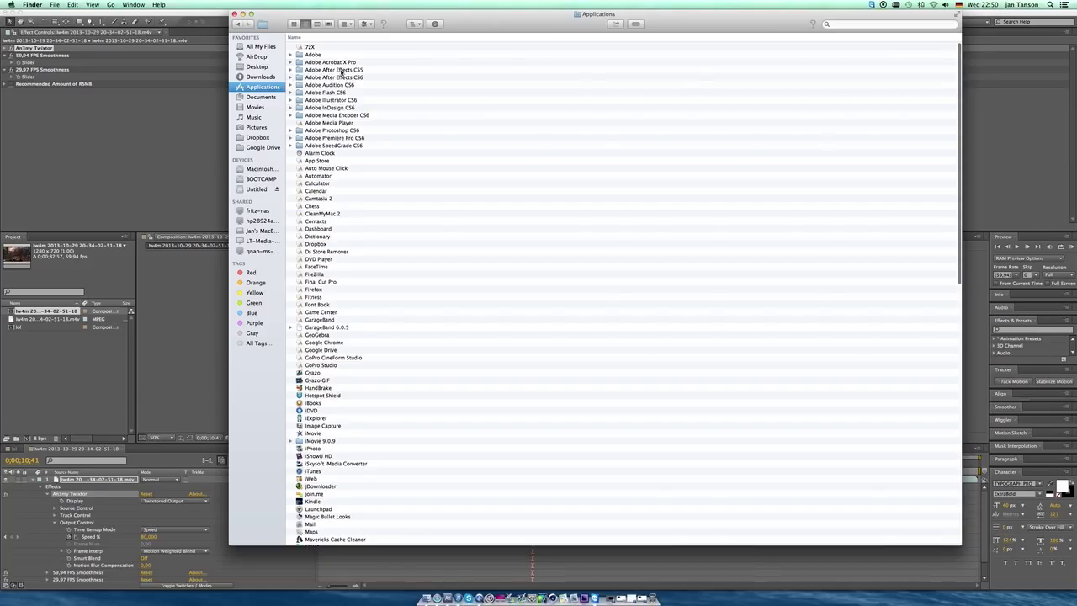
double_click(337, 70)
Step: Quit After Effects without saving the project
right_click(448, 599)
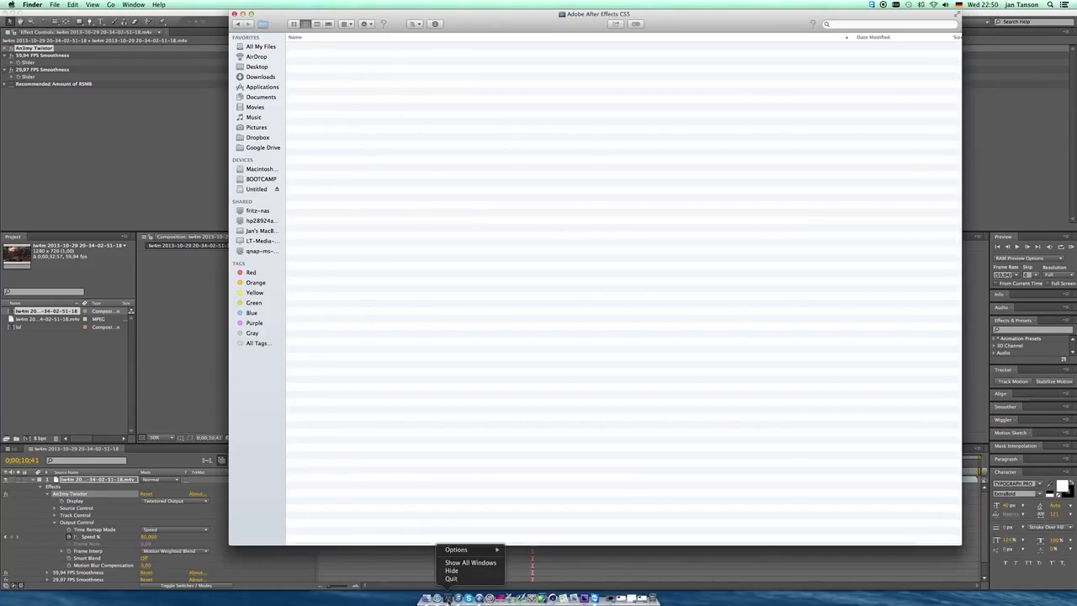
left_click(454, 579)
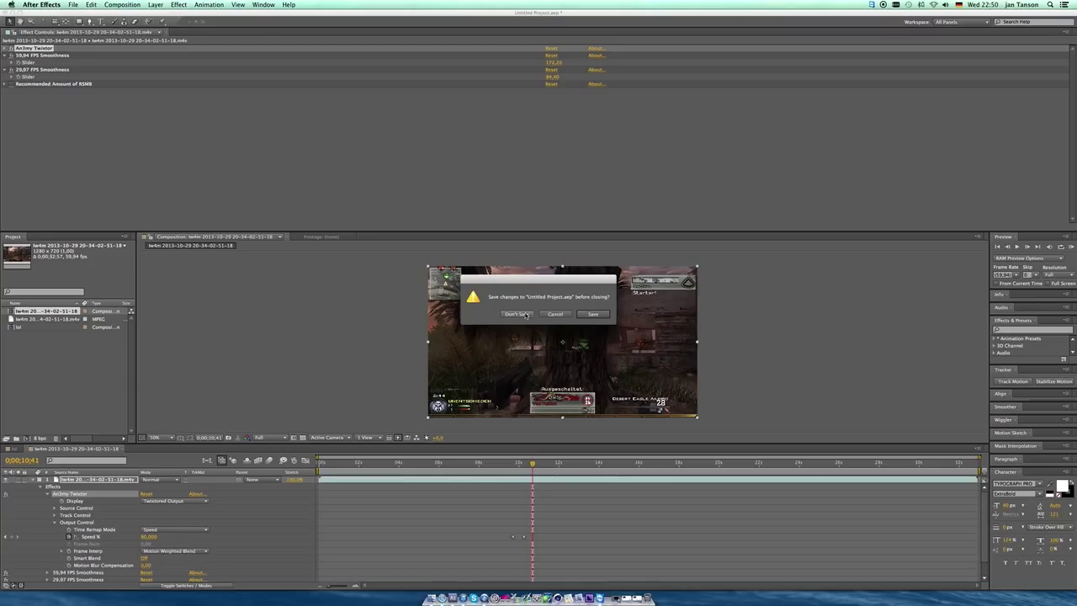
left_click(525, 315)
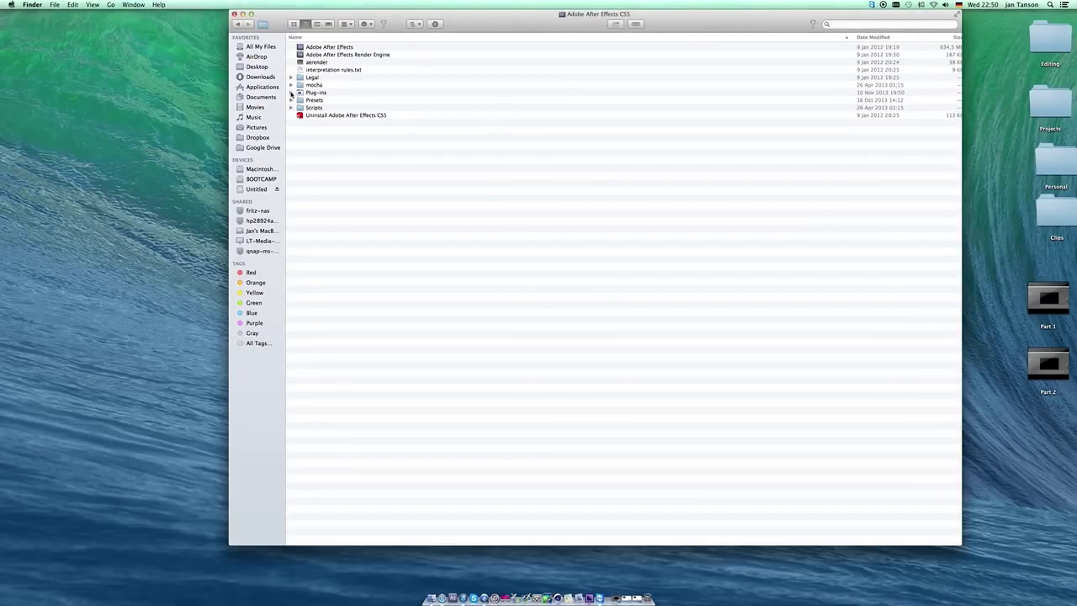
Step: Browse the Plug-ins folder, then select the Adobe After Effects application
left_click(292, 95)
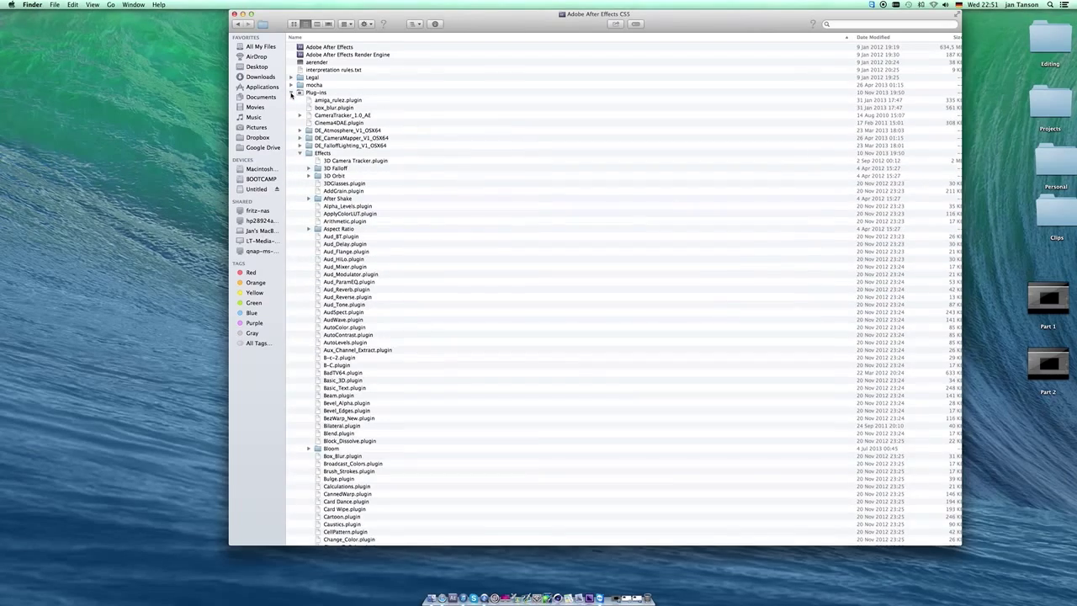
scroll(383, 292, "down", 5)
scroll(383, 292, "down", 10)
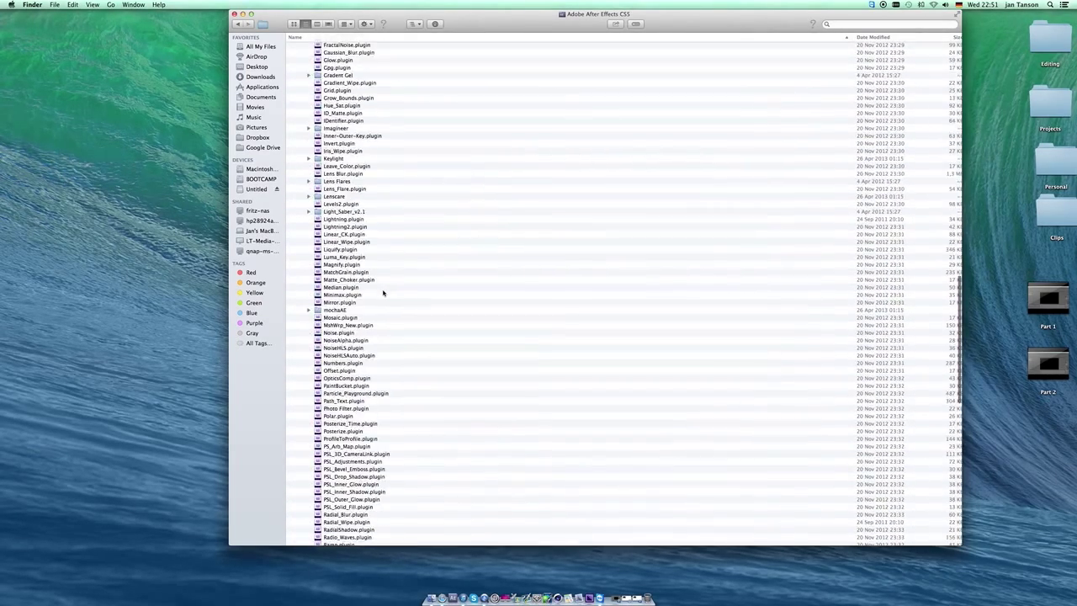
scroll(371, 292, "up", 15)
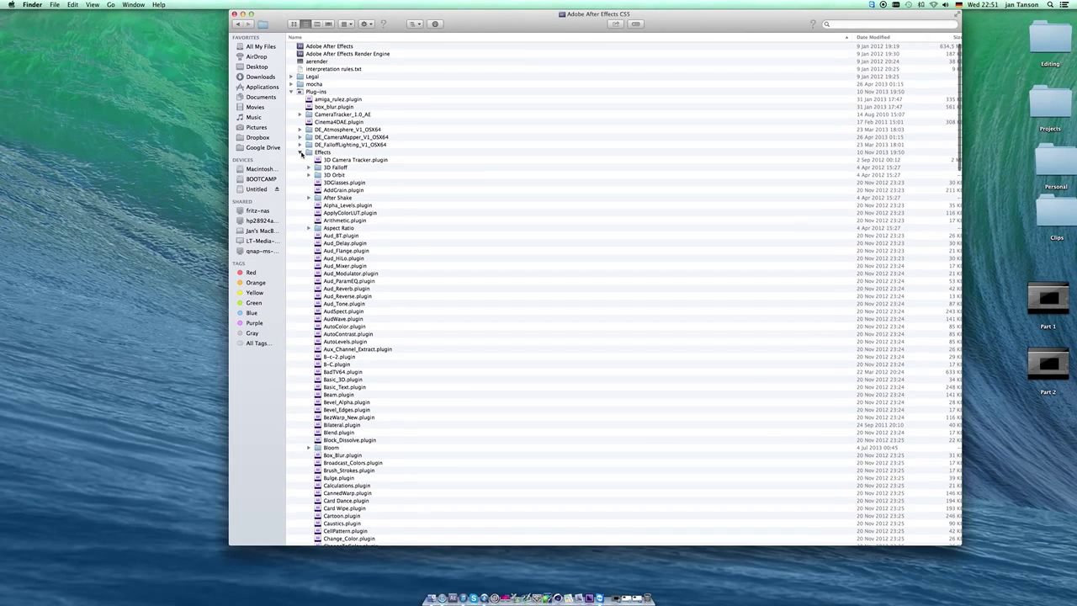
left_click(299, 152)
left_click(291, 92)
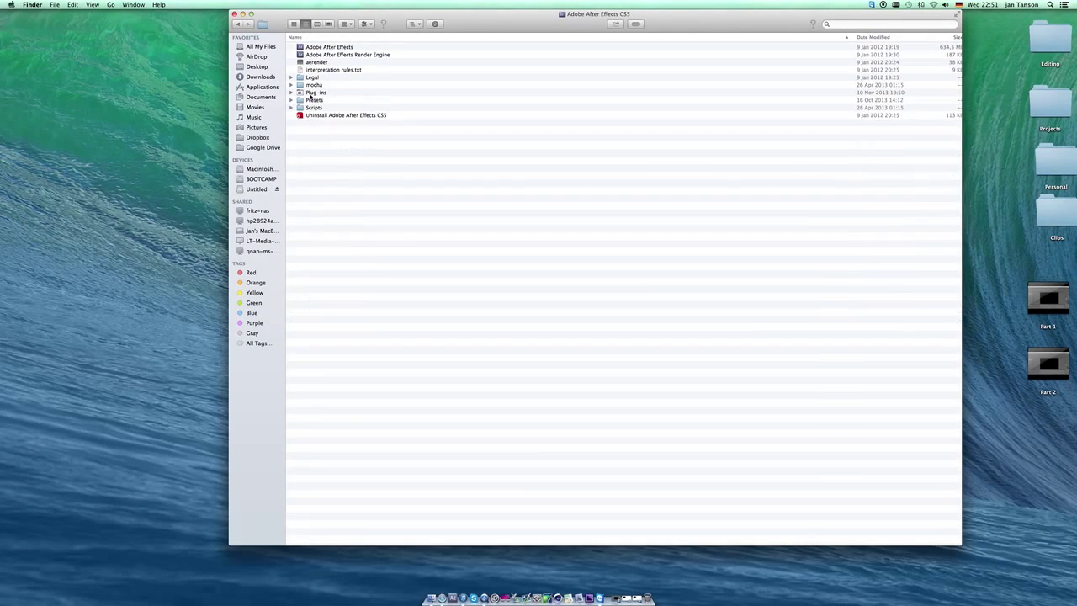
left_click(331, 47)
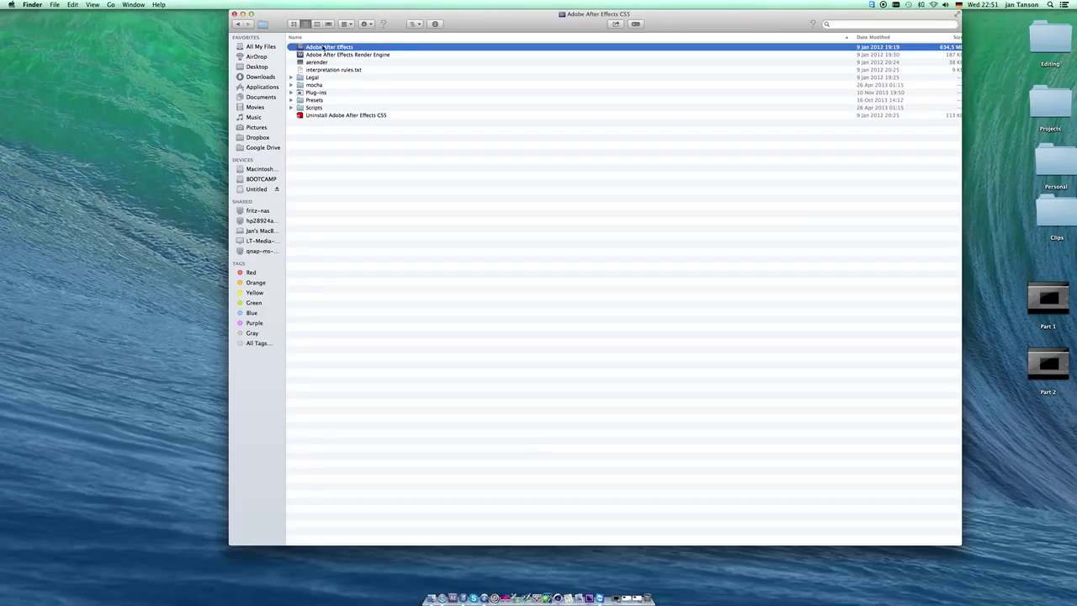
Step: Show the After Effects application's package contents and expand its Contents folder
right_click(327, 48)
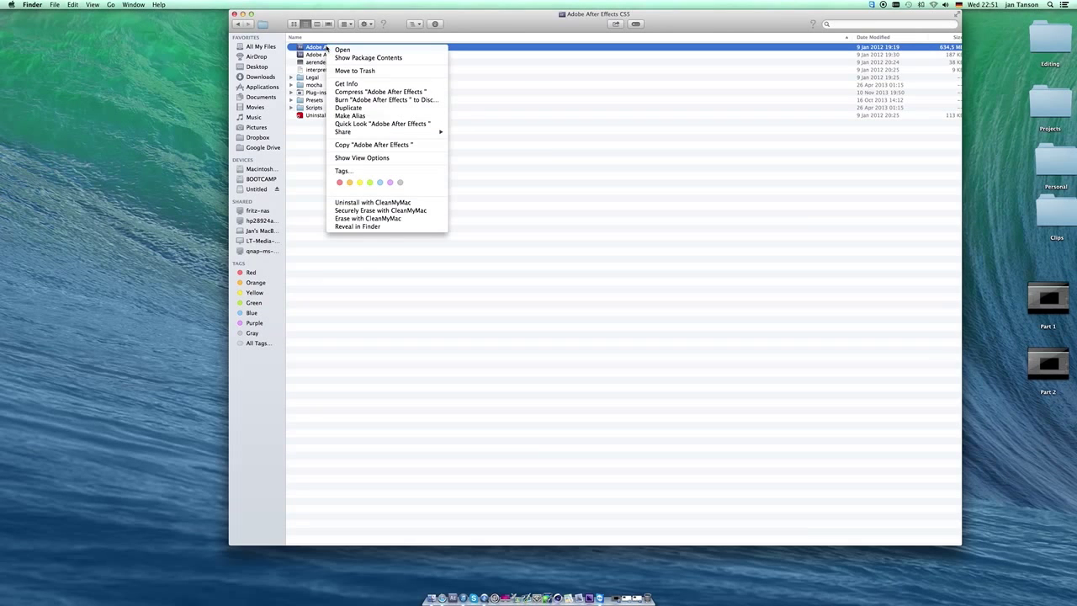
key("Escape")
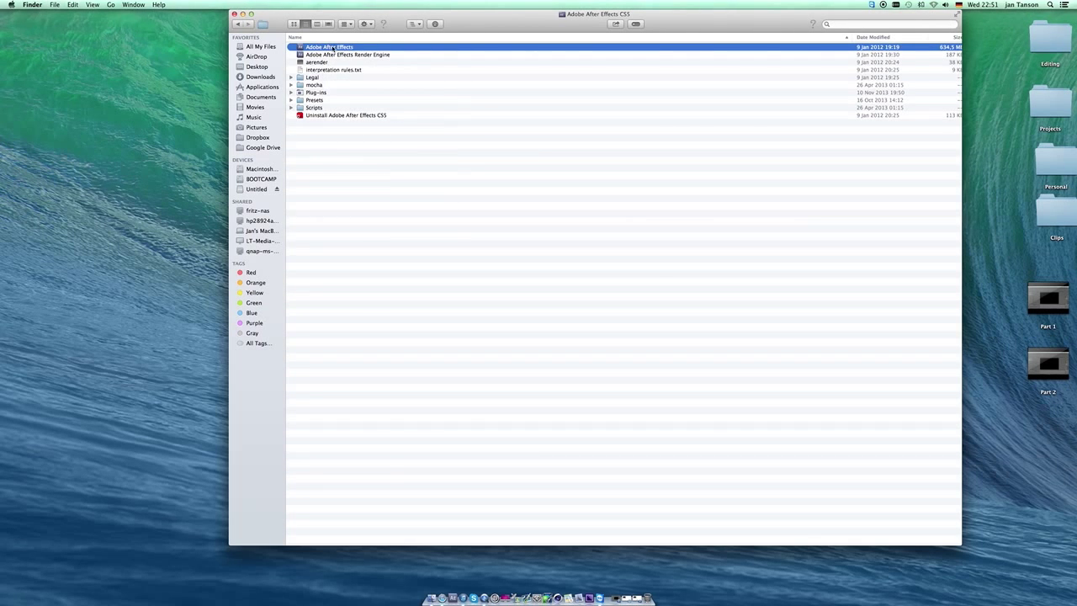
right_click(317, 48)
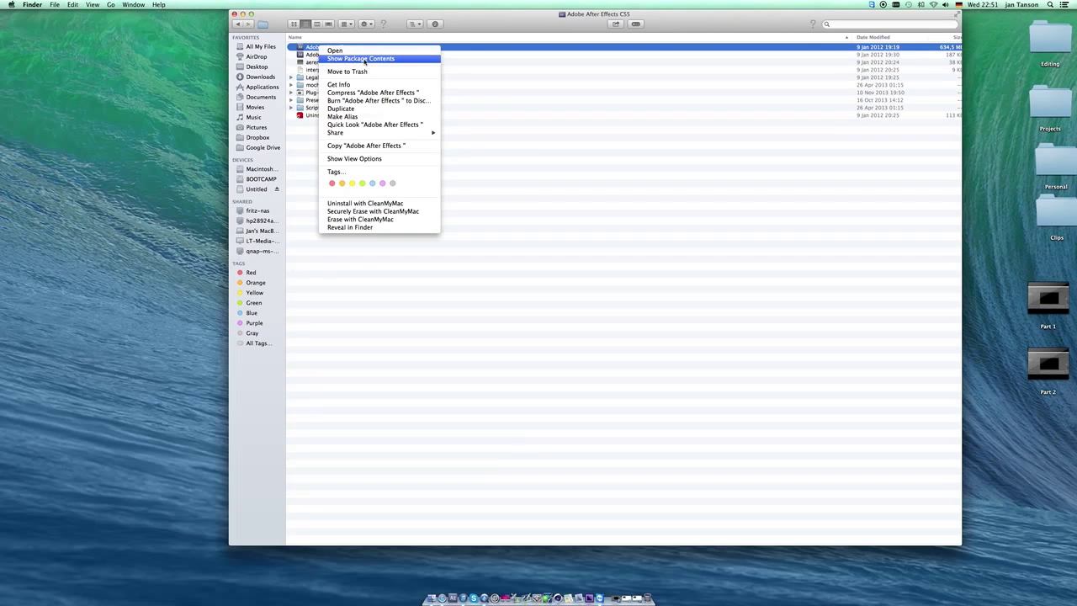
left_click(364, 59)
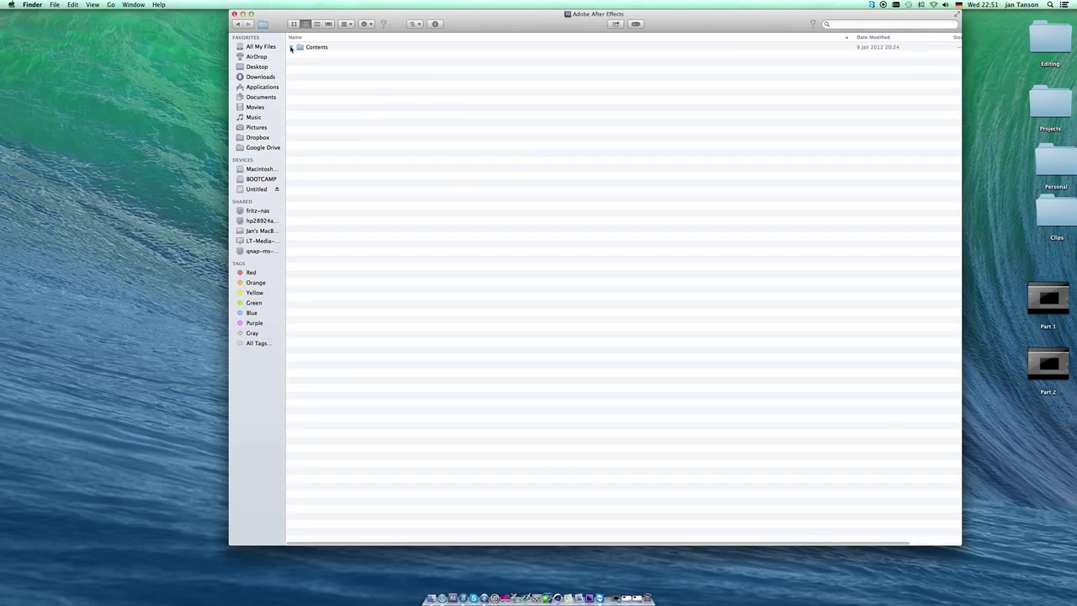
left_click(291, 47)
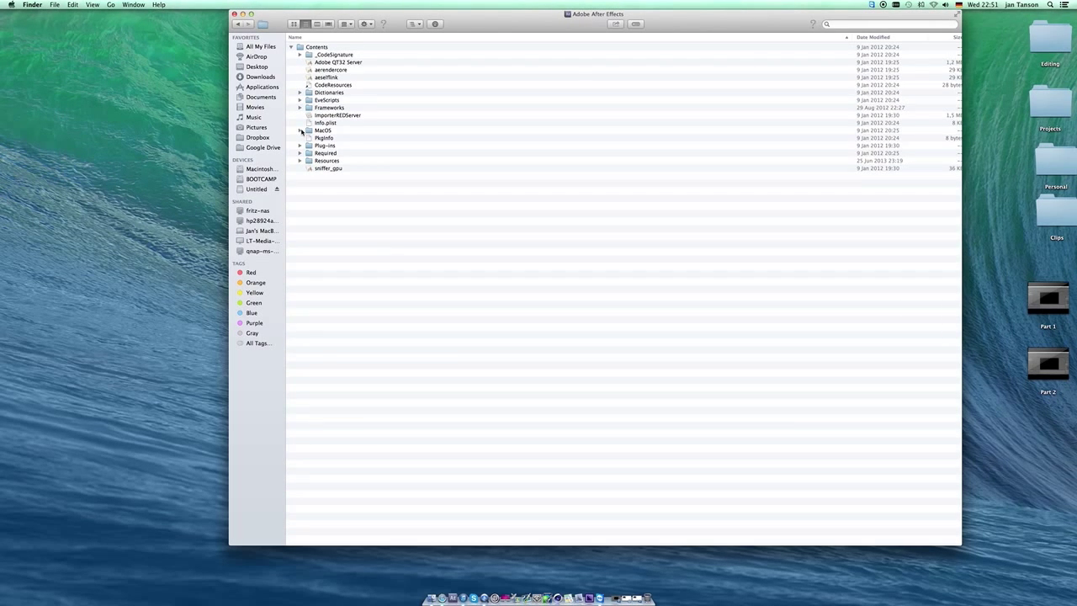
Step: Browse the Contents subfolders, expand Resources and select the AMTLanguages folder
left_click(299, 100)
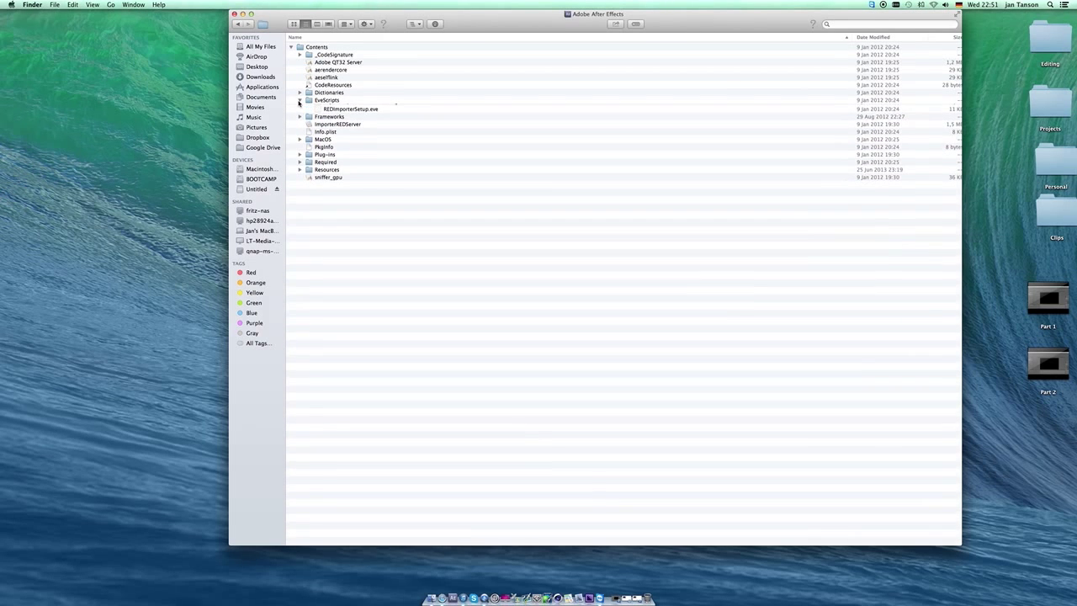
left_click(299, 102)
left_click(300, 109)
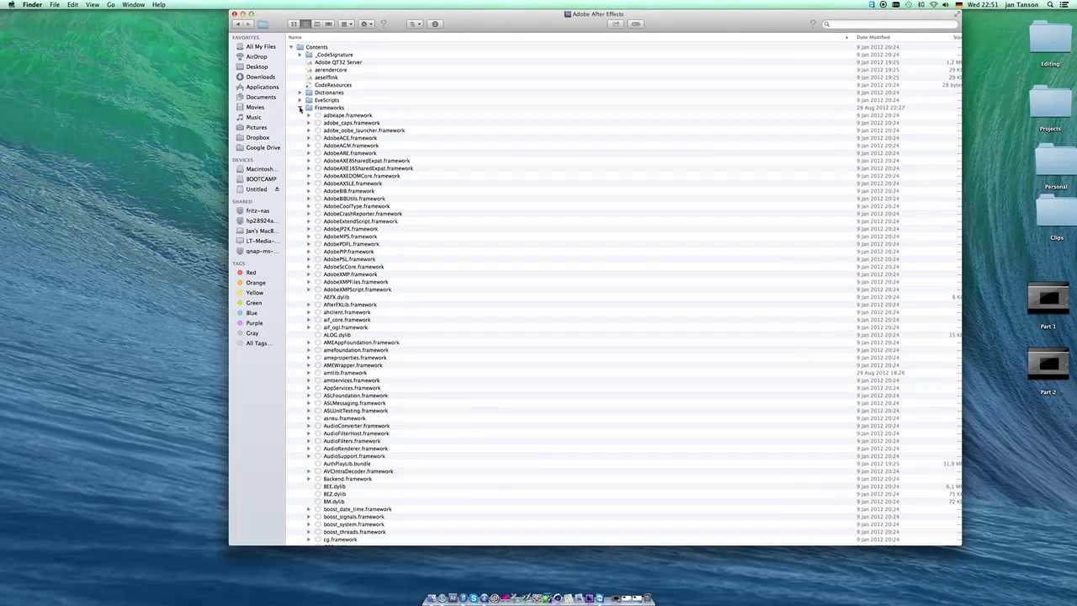
left_click(300, 109)
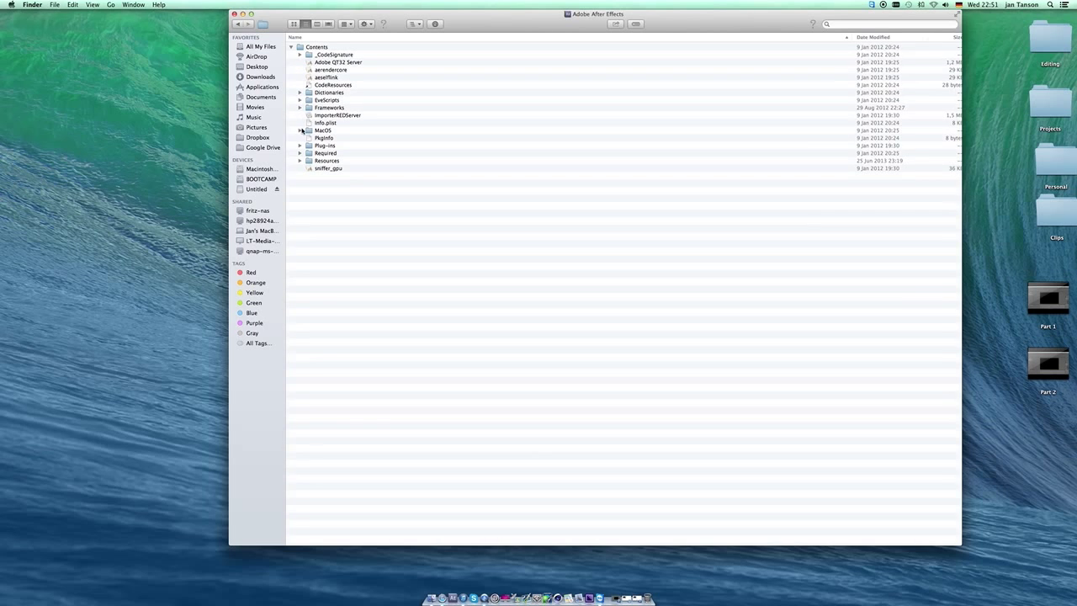
left_click(300, 130)
left_click(301, 131)
left_click(300, 146)
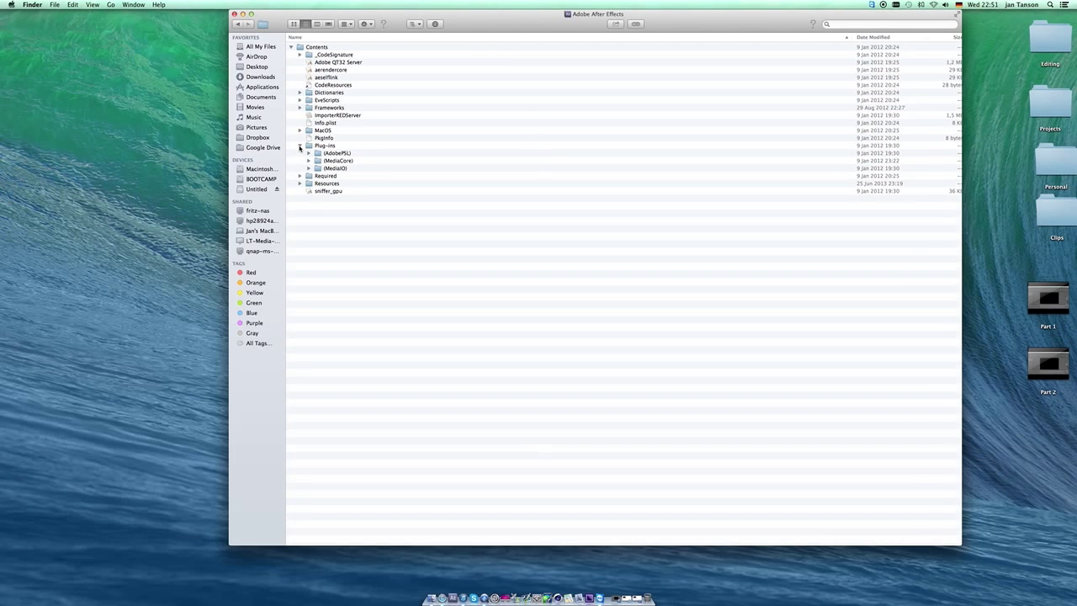
left_click(300, 146)
left_click(300, 153)
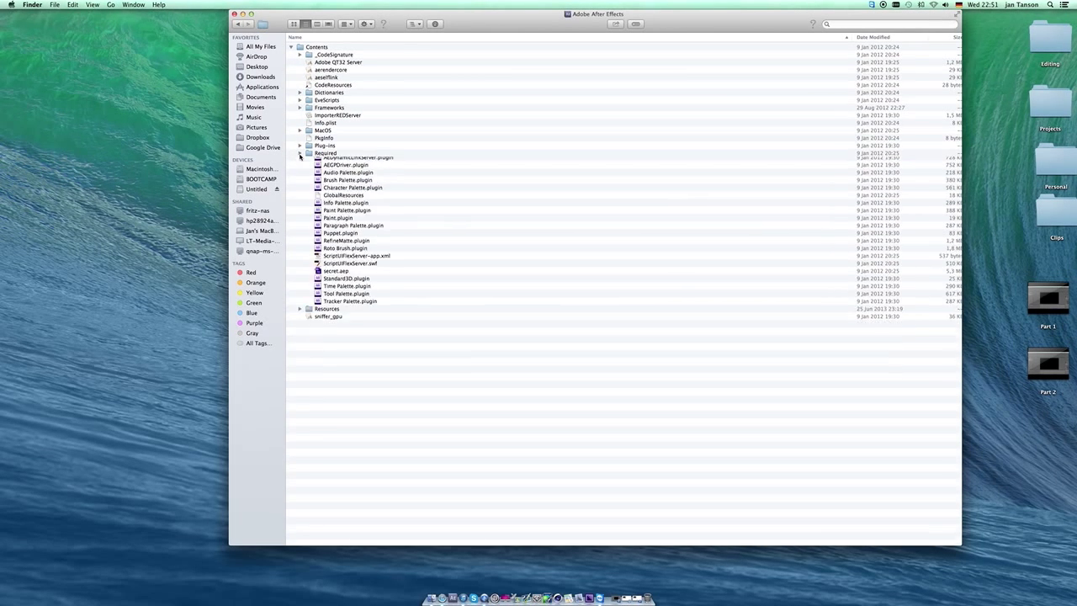
left_click(301, 153)
left_click(300, 160)
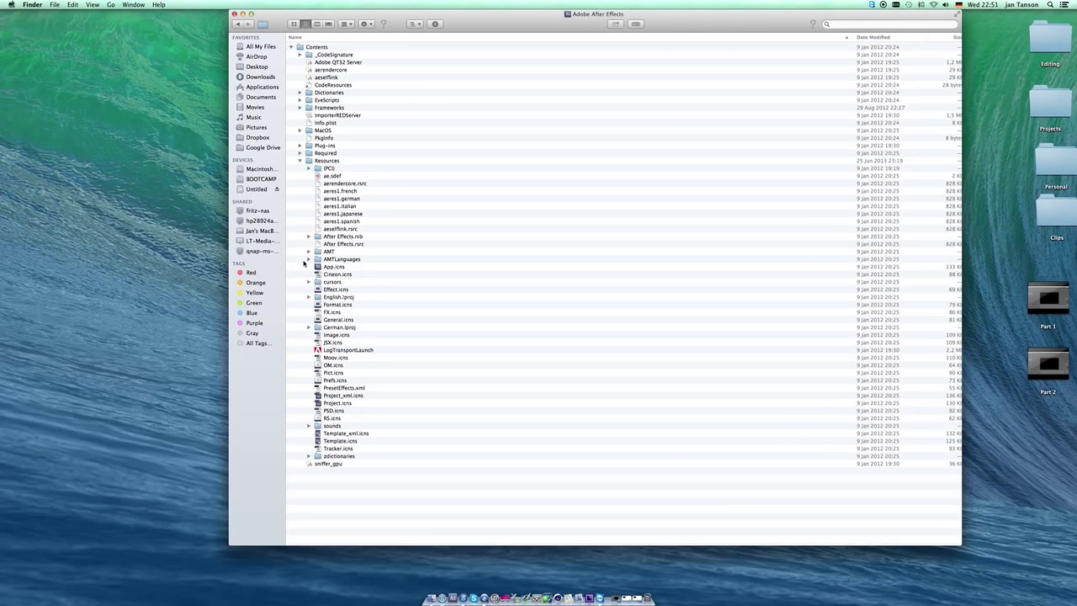
left_click(341, 260)
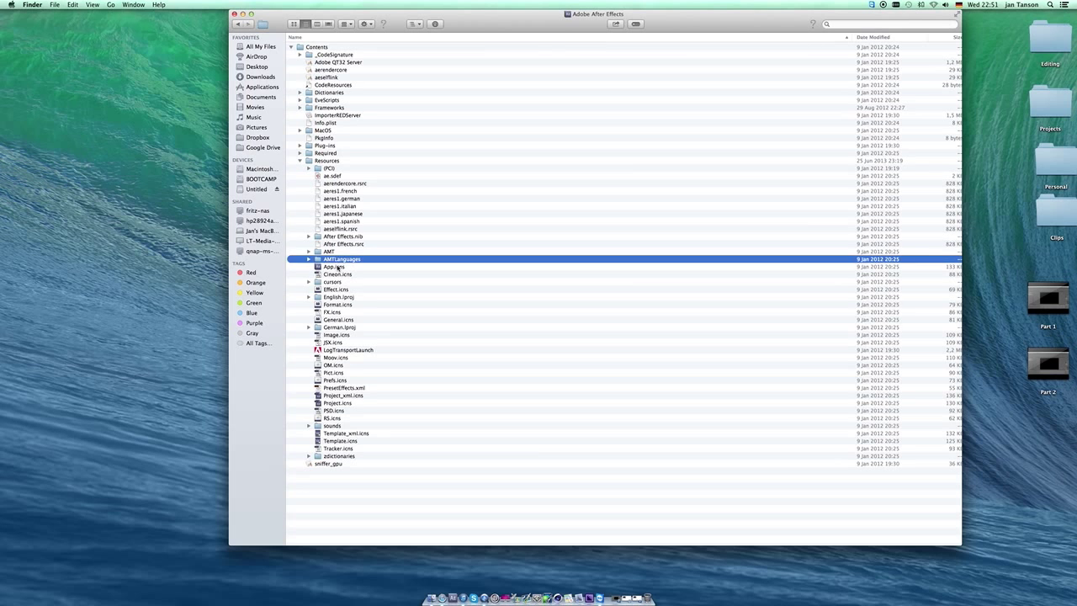
Step: Open the AMTLanguages folder and select the zh_TW.txt file
double_click(347, 260)
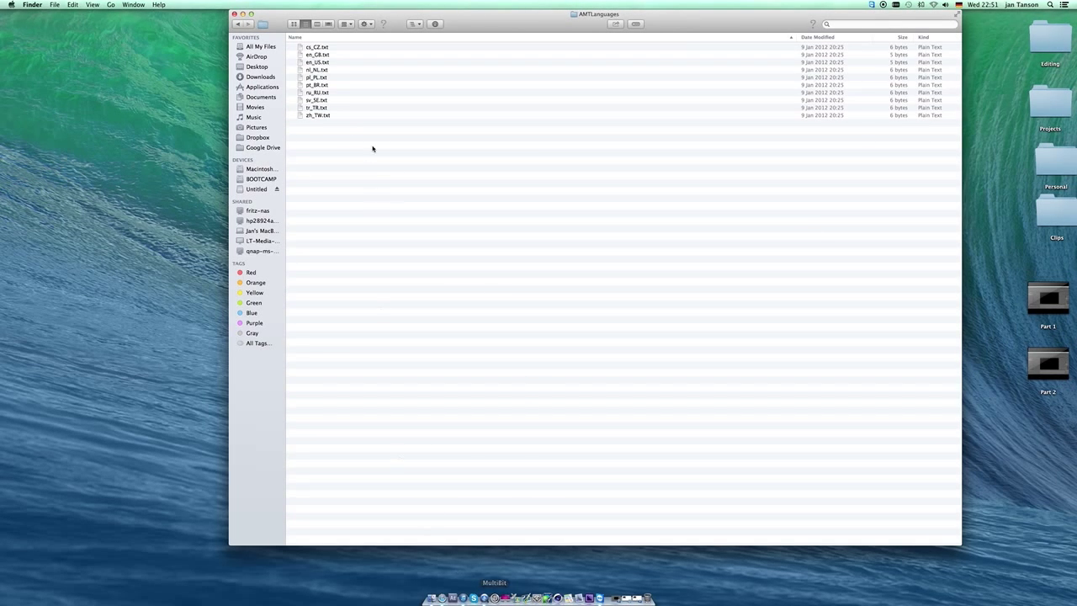
left_click(336, 116)
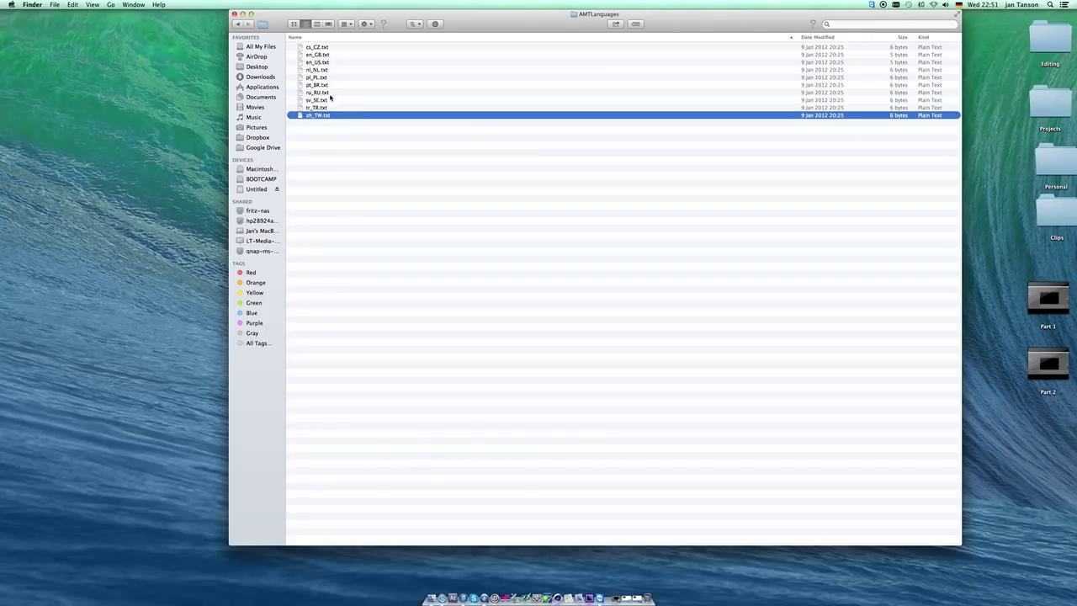
left_click(334, 127)
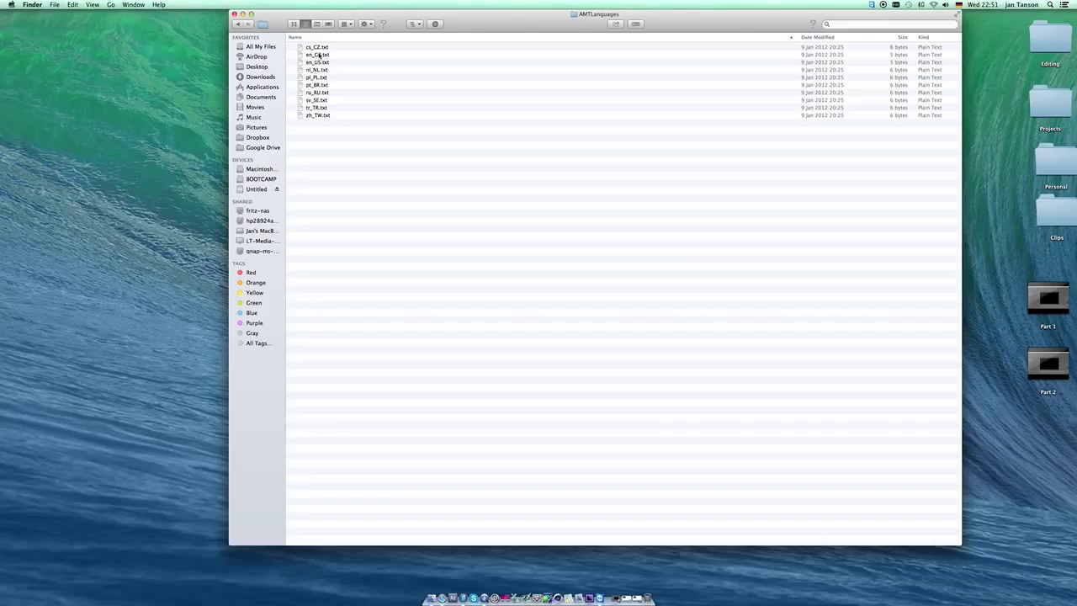
left_click(320, 54)
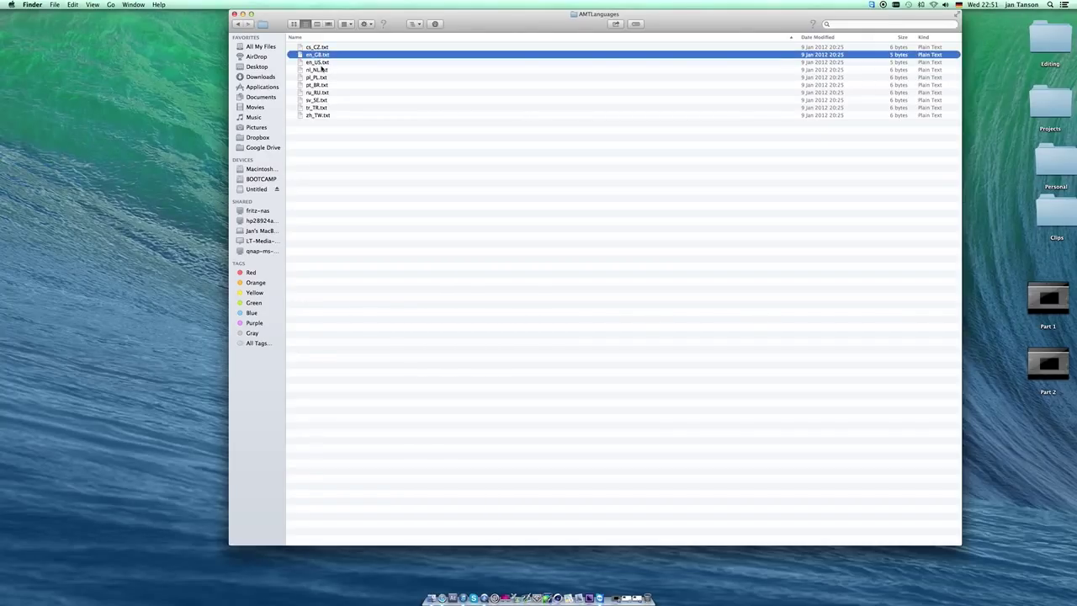
key("Down")
left_click(335, 136)
left_click(323, 118)
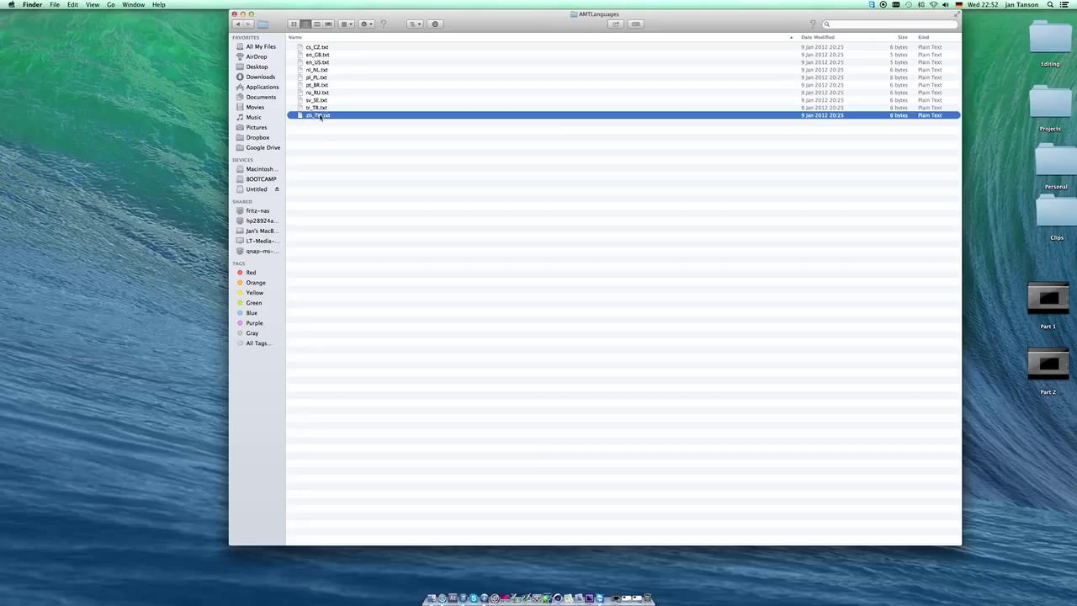
Step: Attempt renaming zh_TW.txt, letting it revert after the warning, then select en_US.txt
key("Return")
type("de")
key("BackSpace")
key("BackSpace")
key("Return")
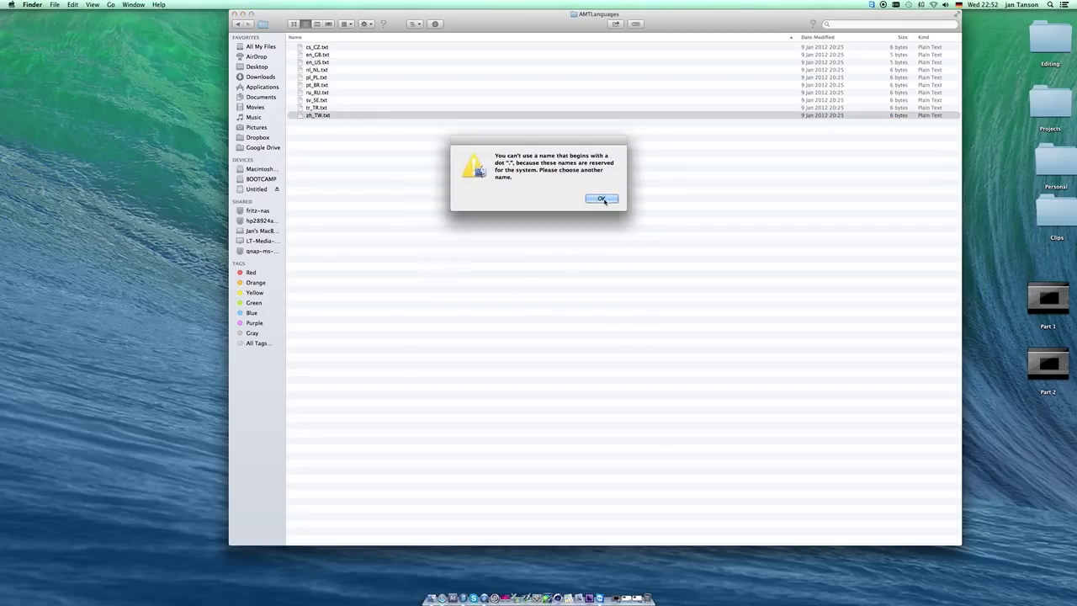
key("Return")
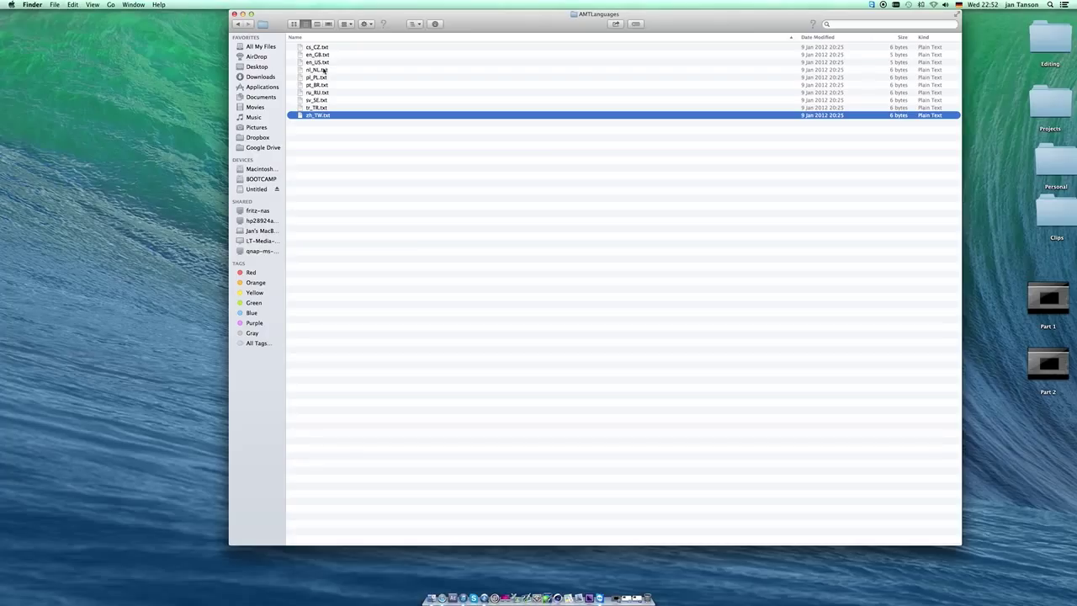
left_click(324, 62)
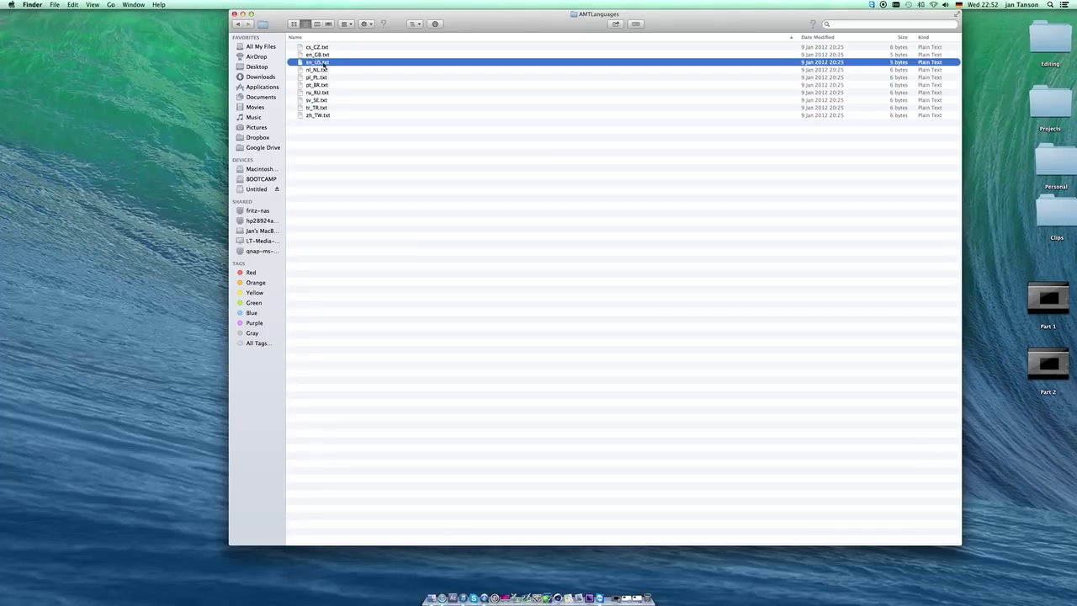
left_click(317, 116)
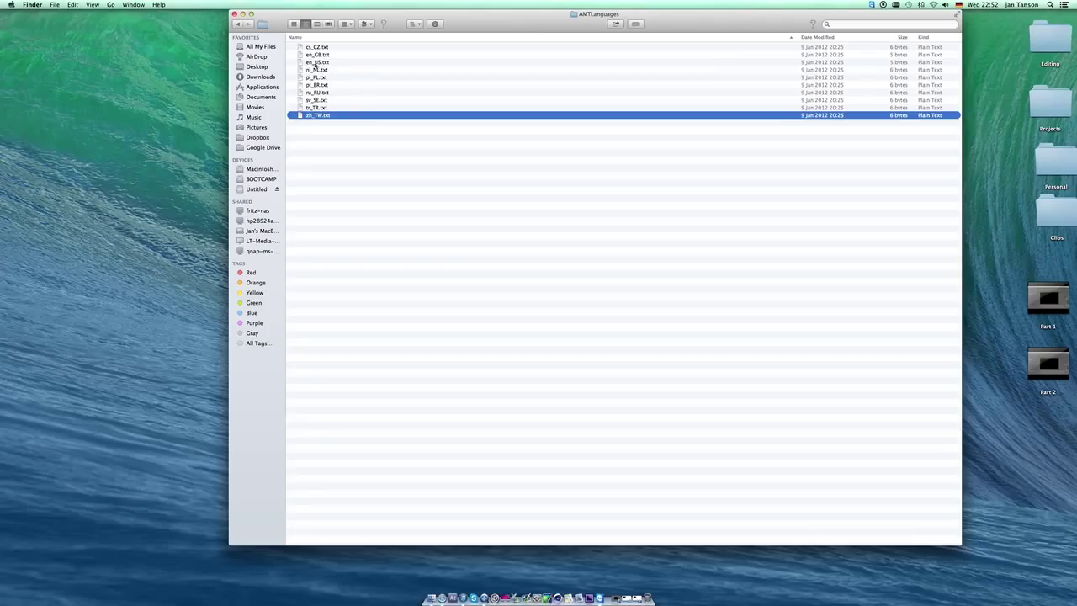
left_click(306, 64)
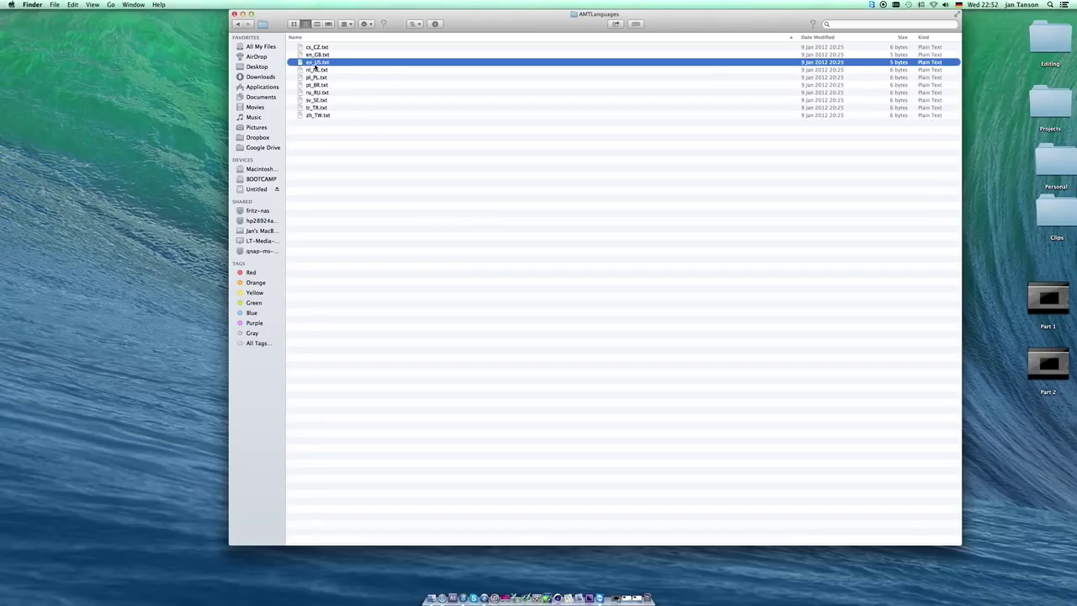
right_click(328, 63)
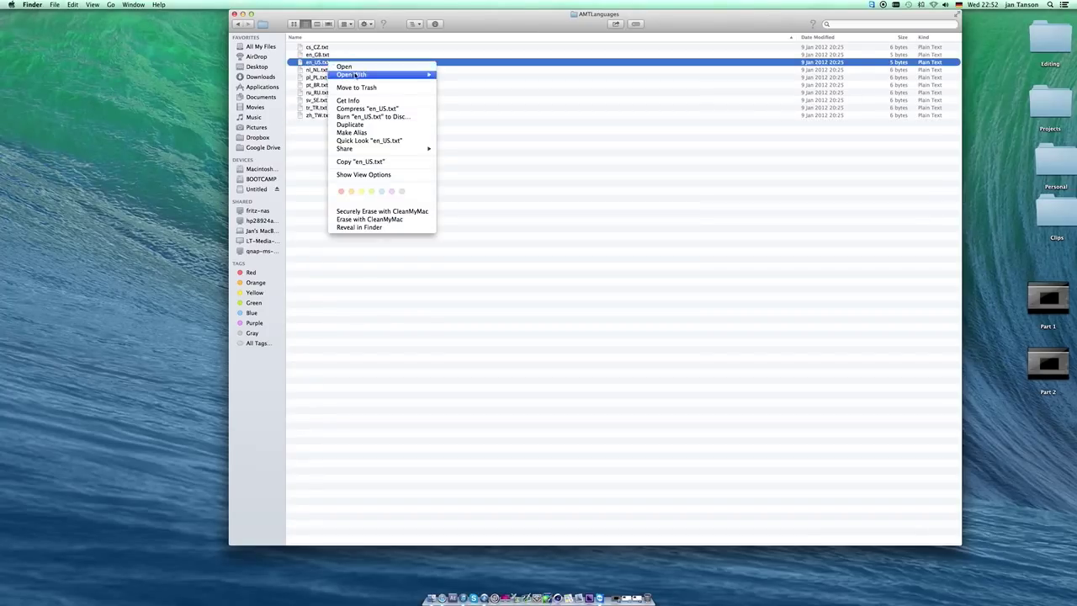
mouse_move(373, 75)
left_click(462, 76)
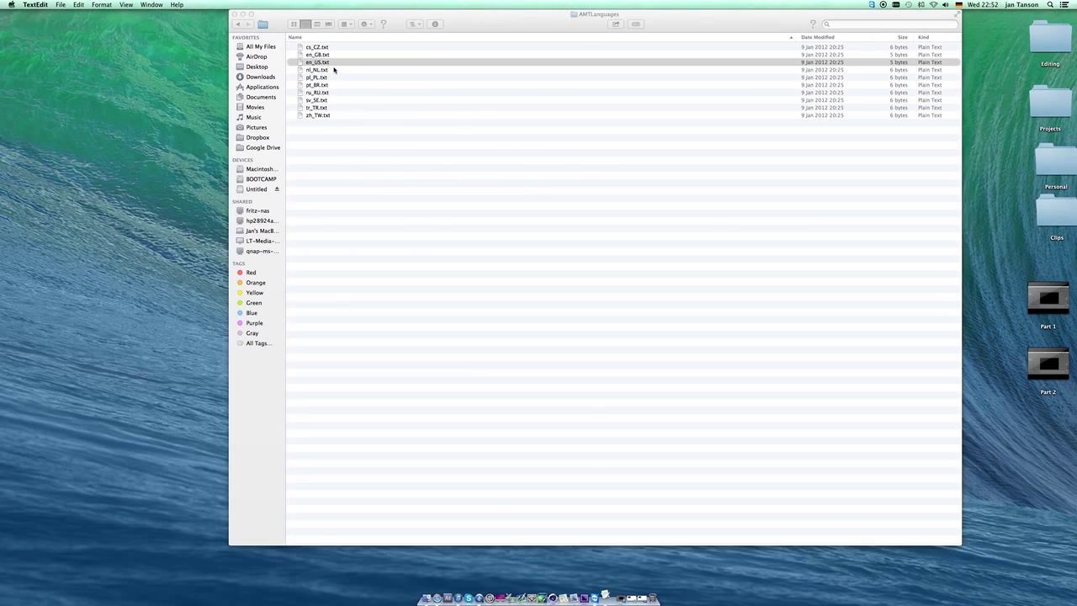
left_click_drag(274, 47, 585, 123)
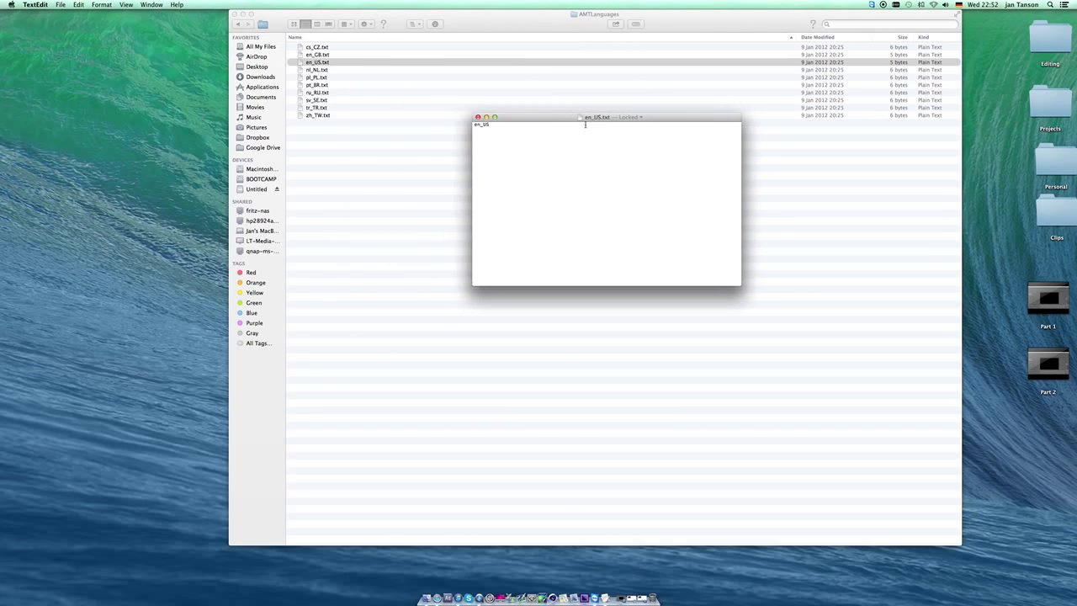
left_click_drag(494, 124, 441, 120)
key("BackSpace")
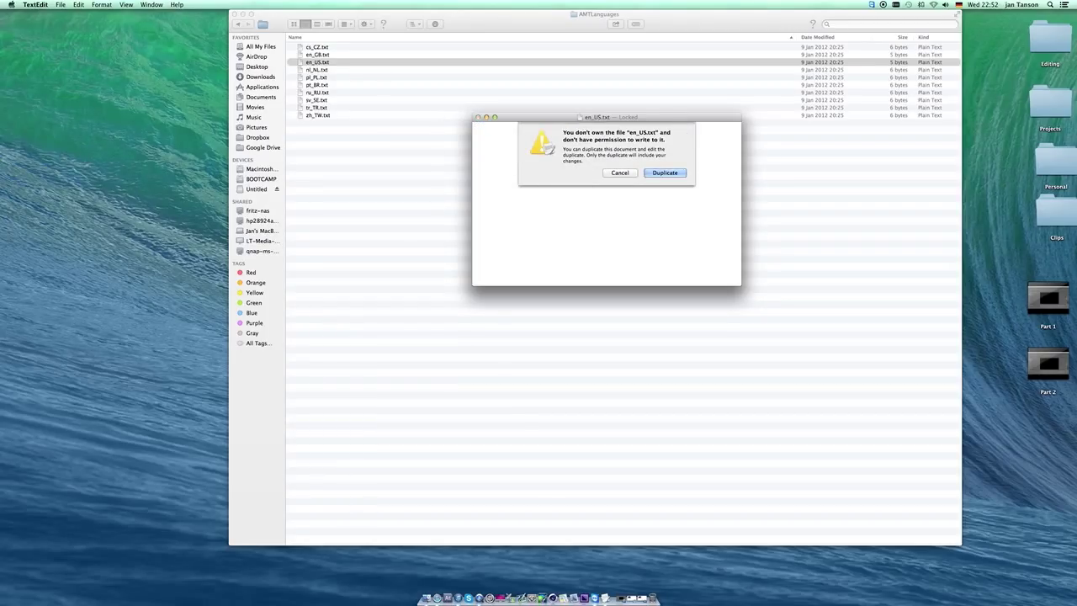
left_click(624, 174)
left_click(499, 124)
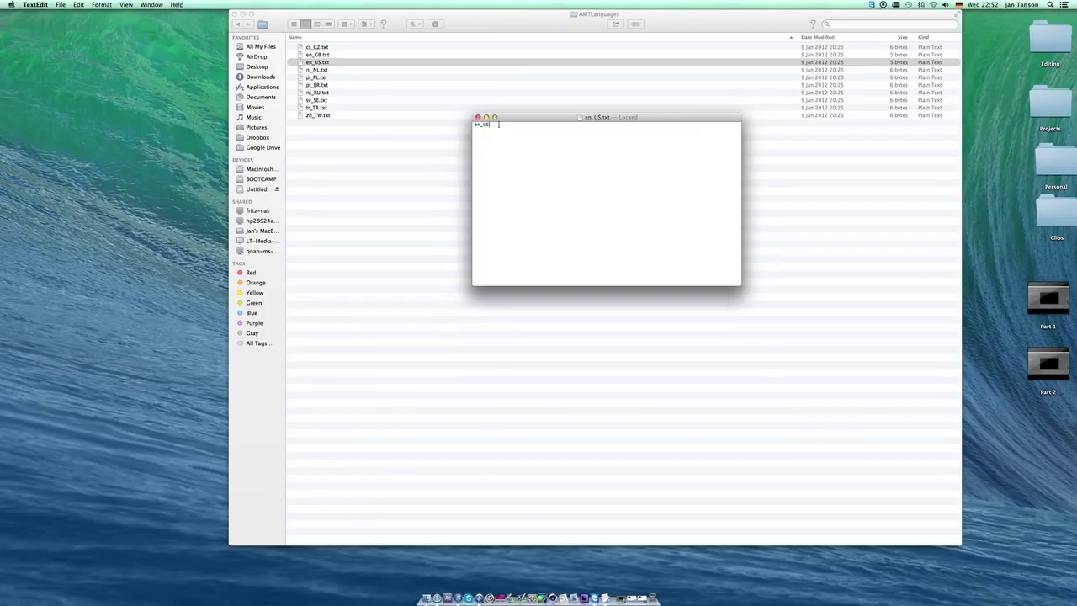
left_click(477, 118)
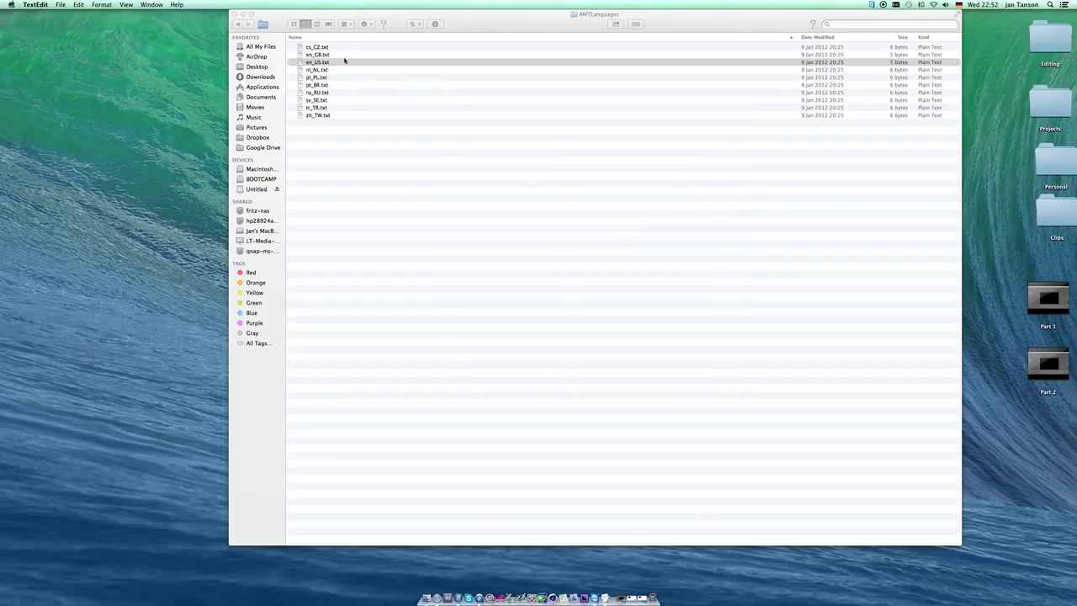
left_click(315, 64)
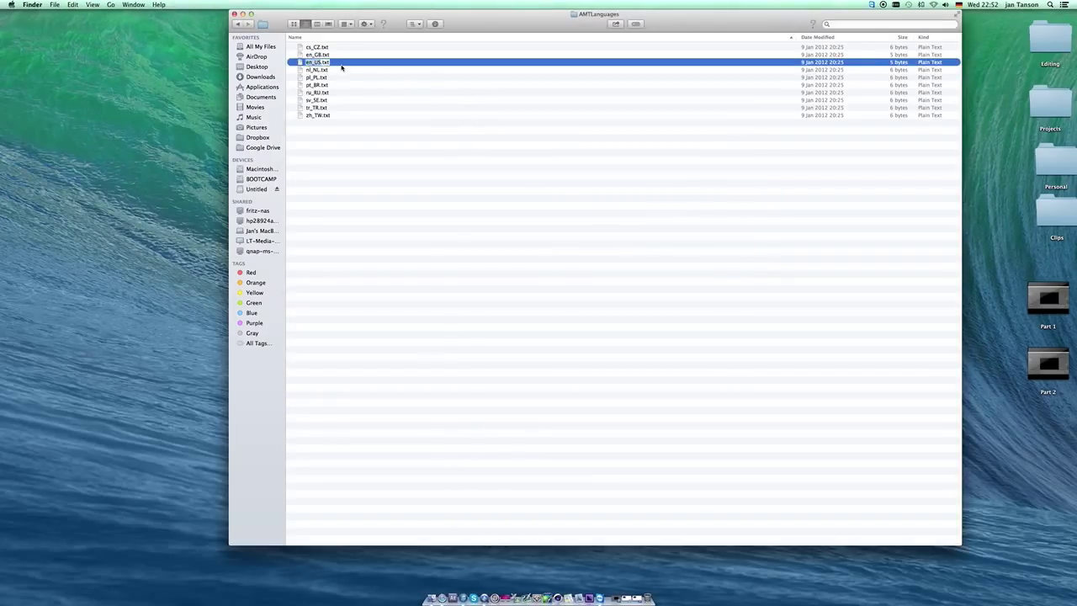
left_click(342, 71)
Step: Launch After Effects from the Dock and close the AMTLanguages Finder window
left_click(335, 125)
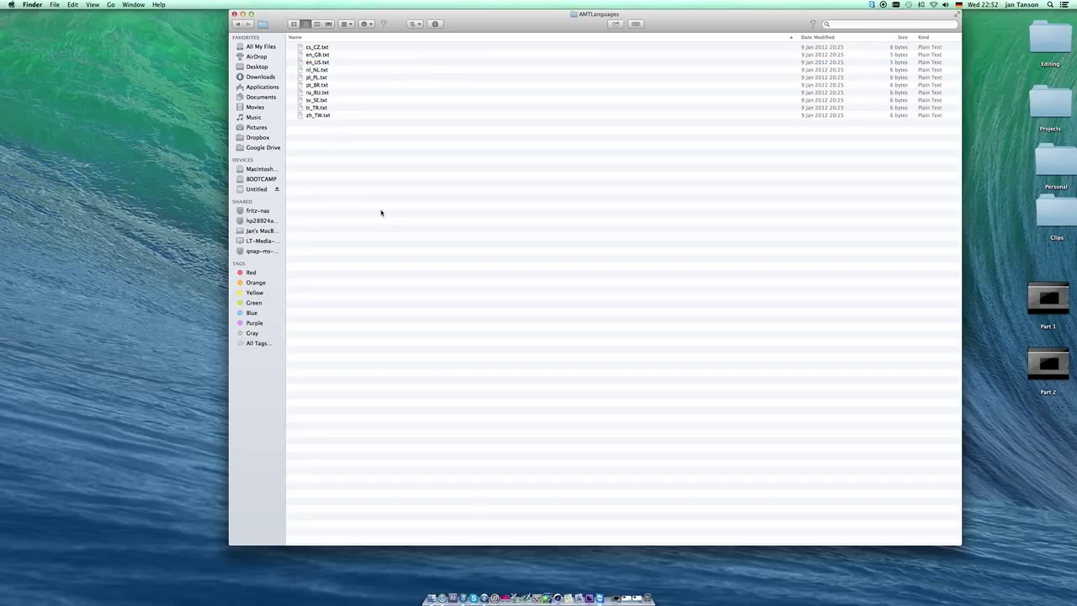
left_click(453, 597)
left_click(235, 15)
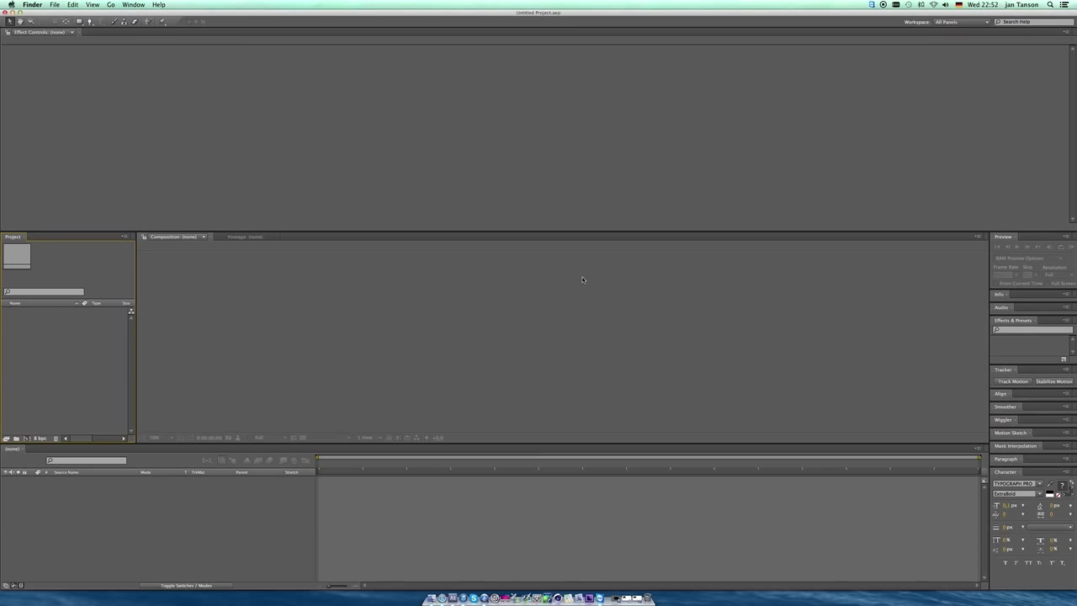
Step: Bring After Effects forward and shrink the top panel to enlarge the viewer
left_click(305, 233)
left_click_drag(305, 233, 316, 140)
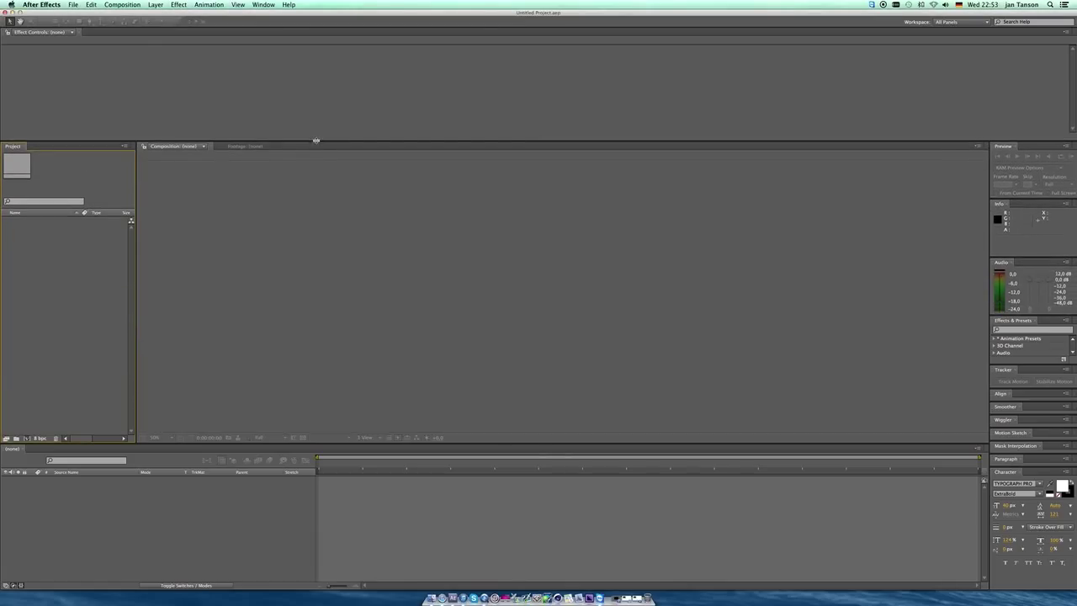
left_click(93, 274)
Step: Import Part 1.mov from the Desktop and make a composition from it
double_click(78, 253)
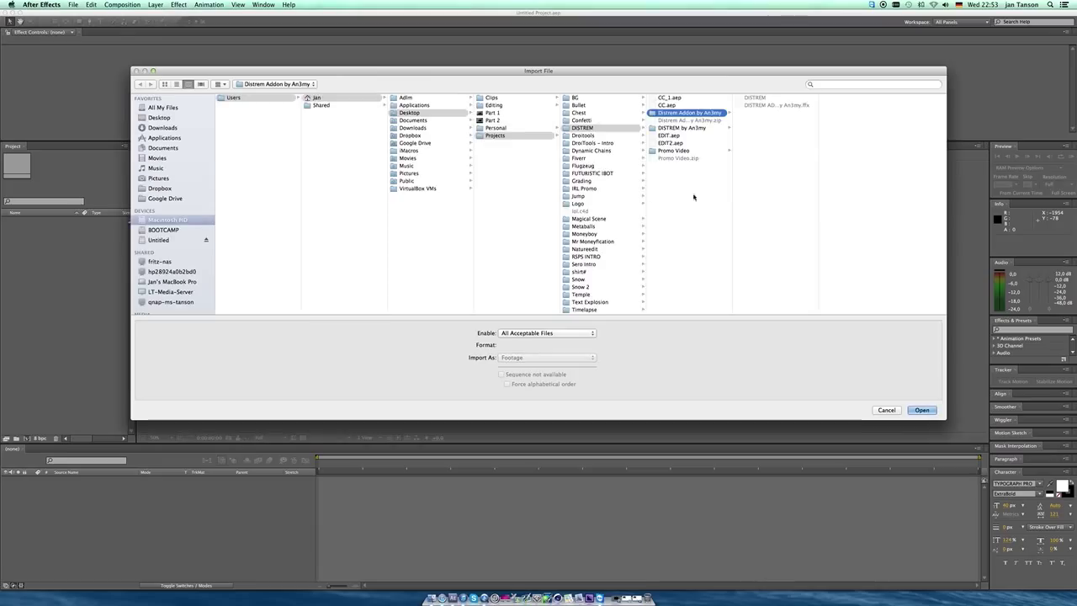
left_click(690, 127)
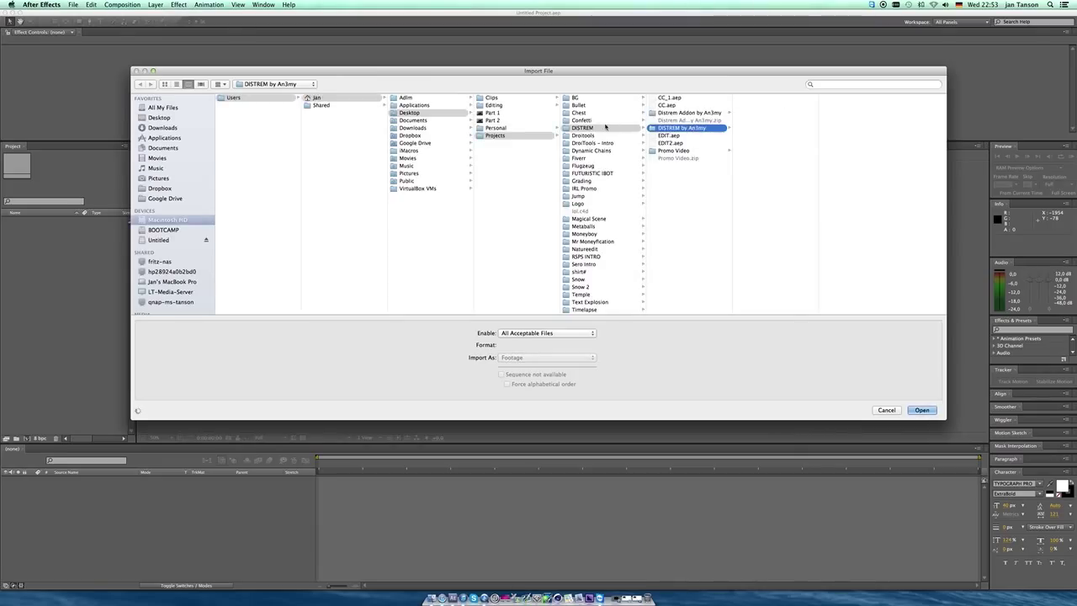
left_click(504, 136)
left_click(496, 112)
left_click(923, 410)
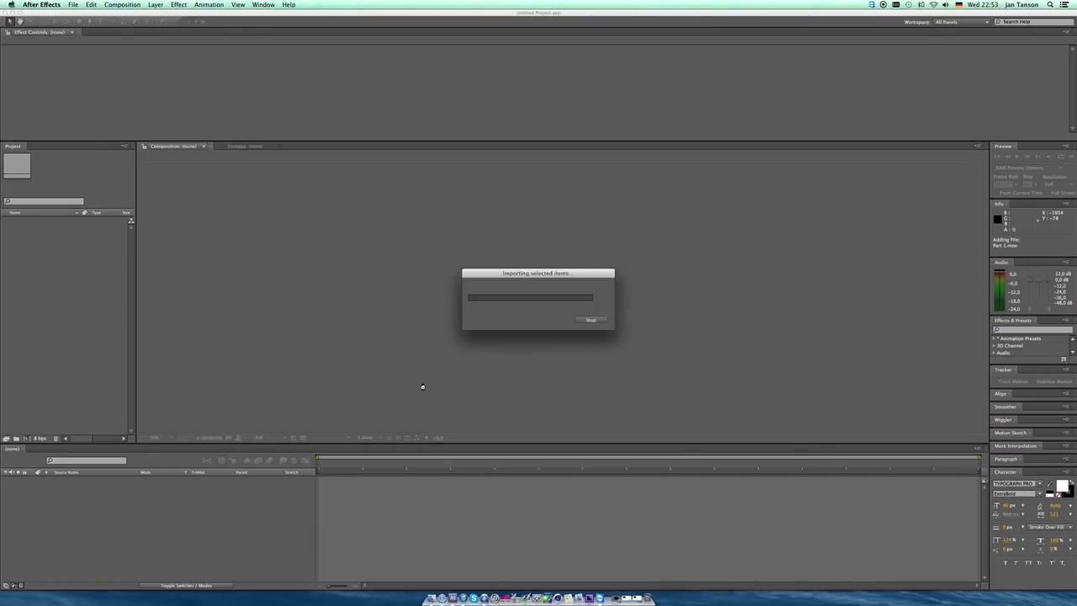
left_click_drag(71, 224, 26, 439)
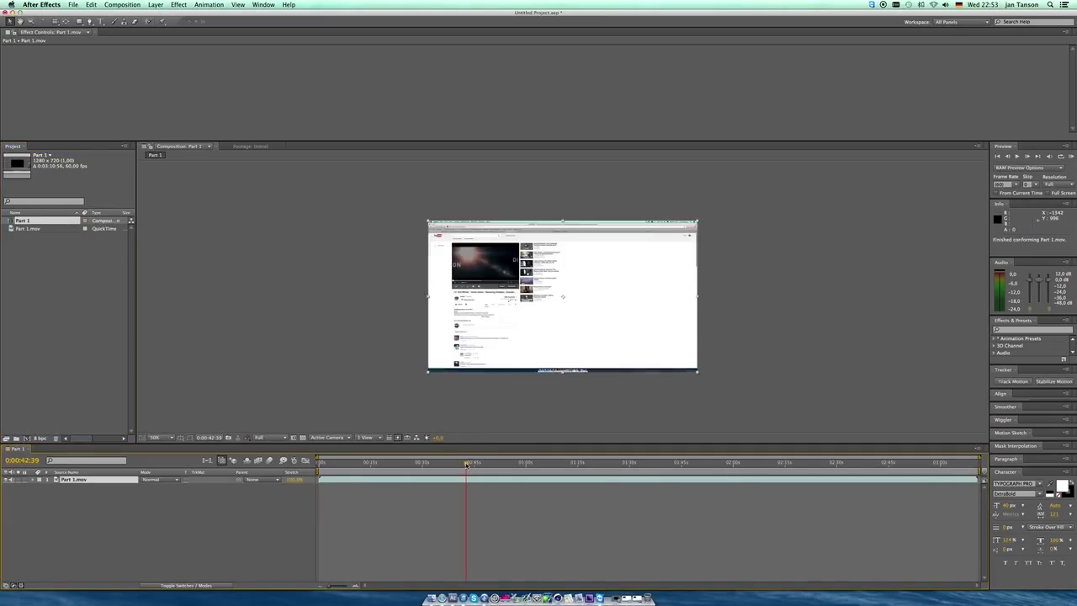
Step: Choose the Twixtor effect from Effect > RE:Vision Plug-ins
left_click(178, 5)
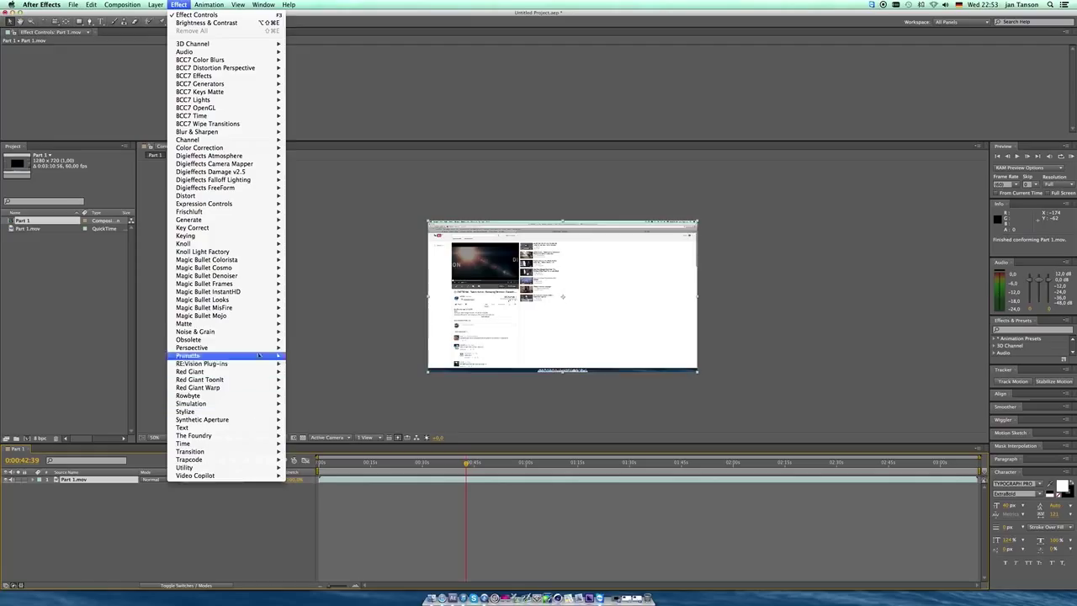
mouse_move(267, 376)
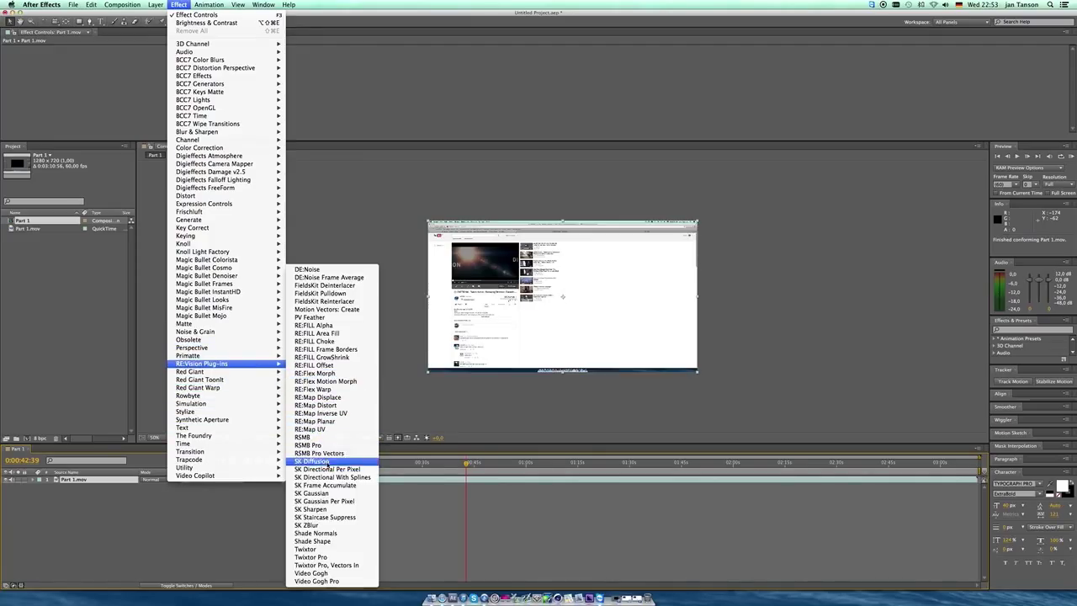
left_click(355, 551)
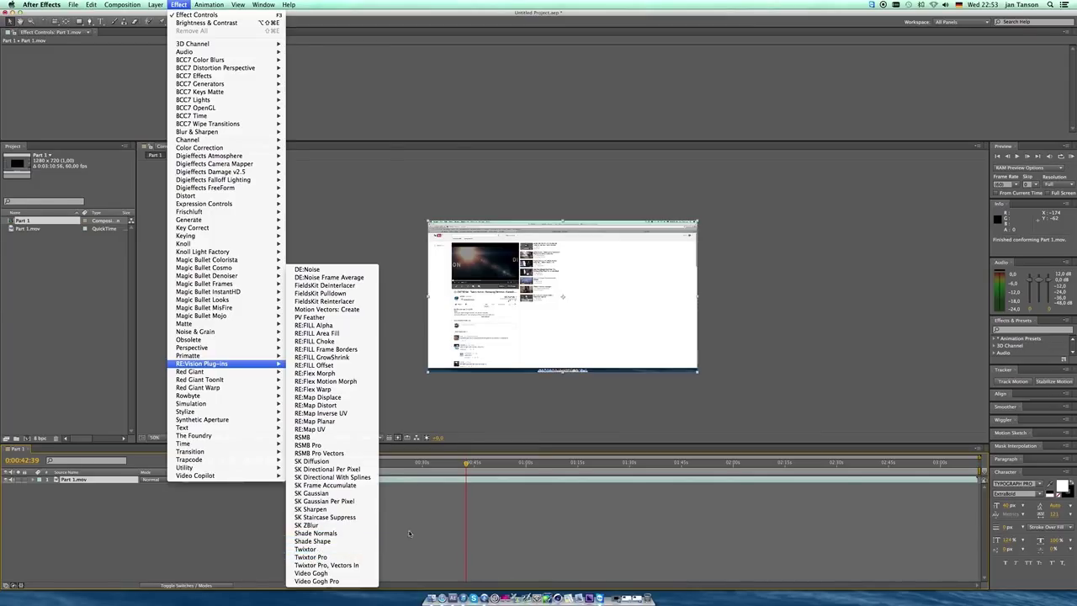
Step: Scrub the Part 1 clip, park at 0:00:15:14, and enlarge the Effects & Presets panel
left_click(476, 464)
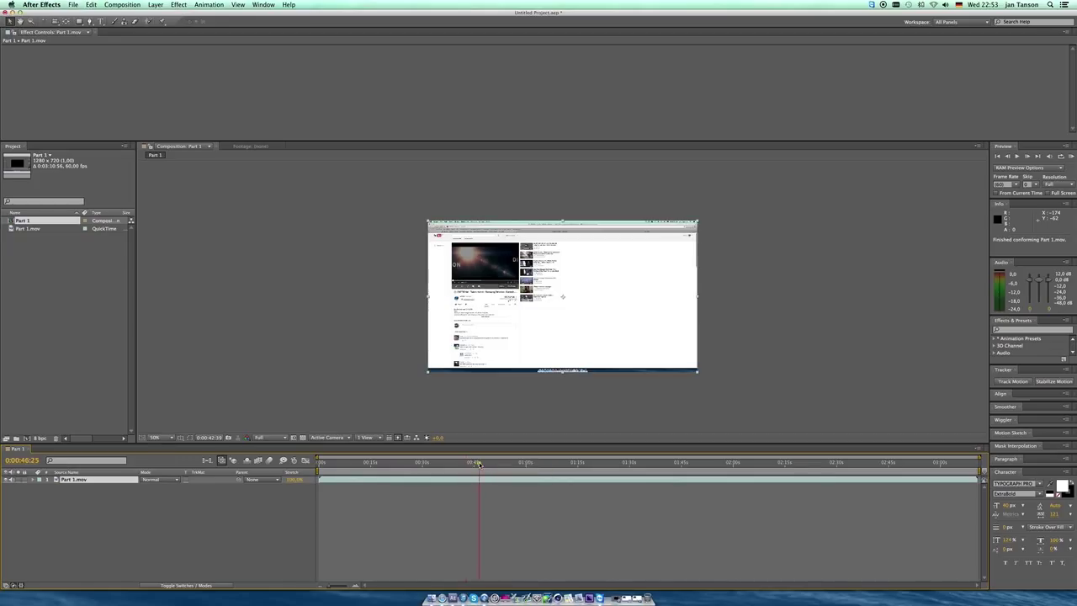
left_click(496, 463)
left_click_drag(496, 464, 335, 478)
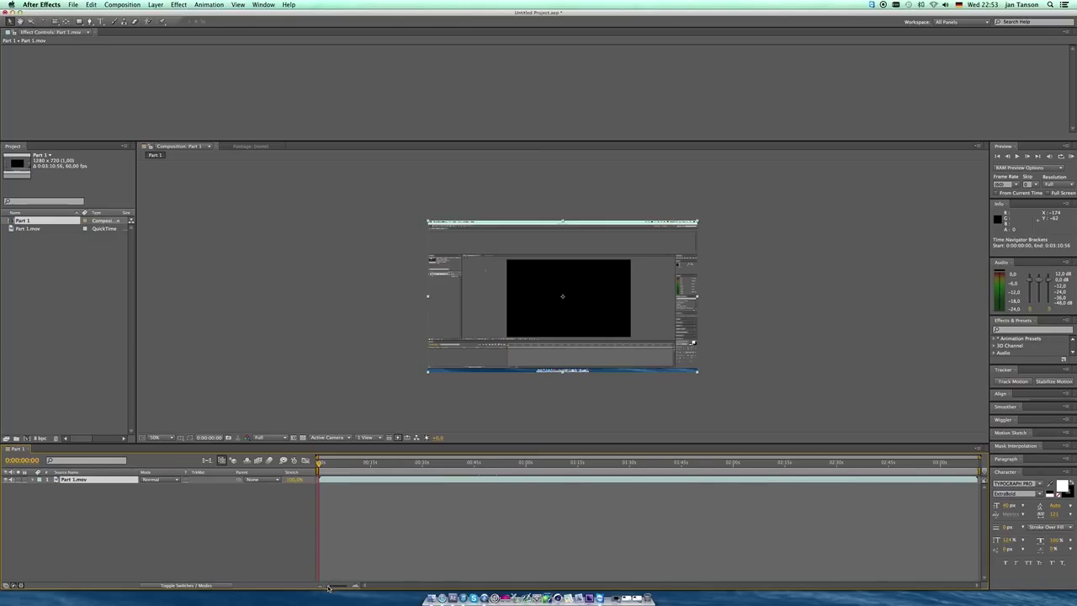
left_click(342, 461)
left_click(371, 462)
left_click_drag(1026, 363, 1026, 474)
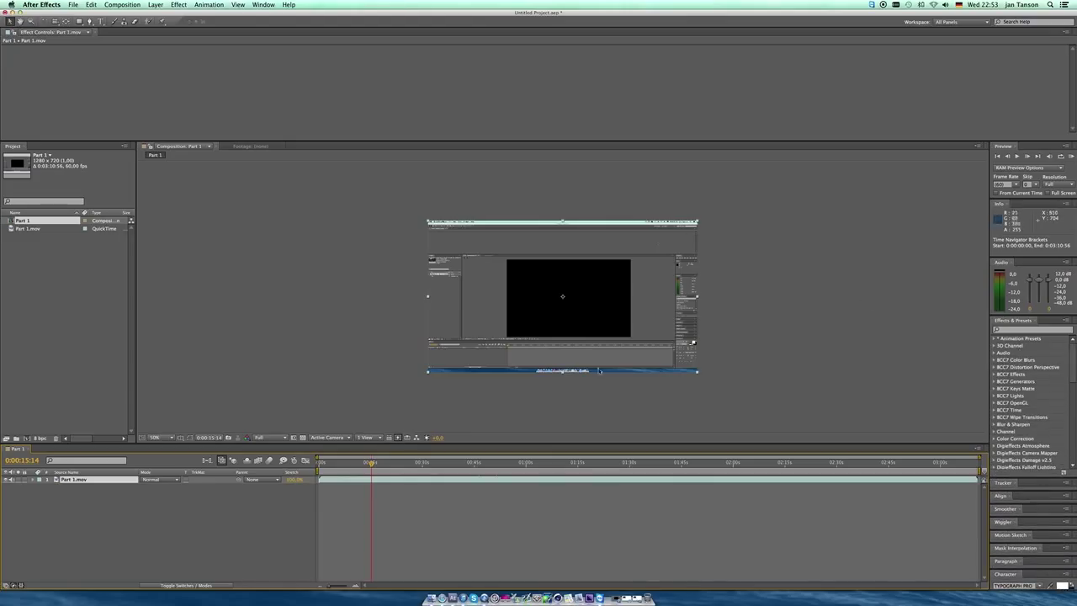
Step: Search Effects & Presets for Twixtor and apply the Twixtor_Raw preset to Part 1.mov
left_click(1035, 329)
type("twixt")
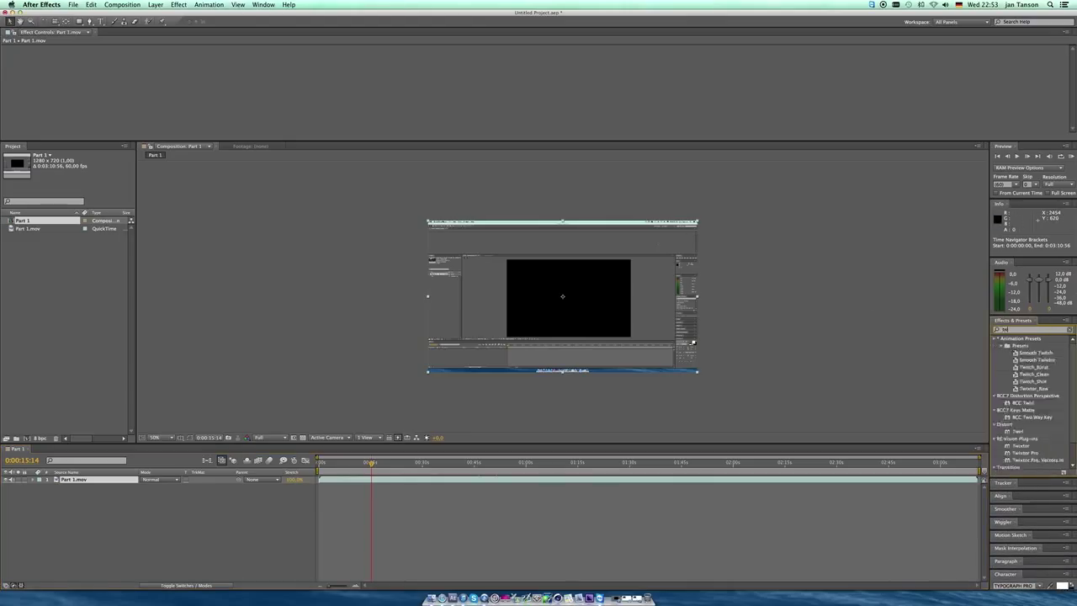
key("BackSpace")
key("BackSpace")
key("BackSpace")
type("ixtor")
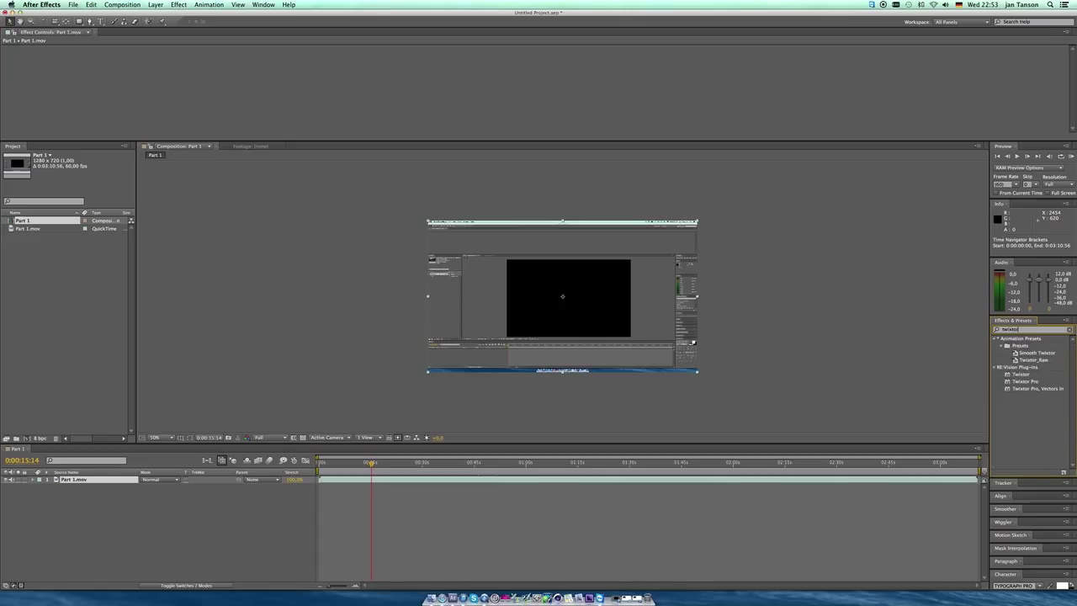
double_click(1043, 361)
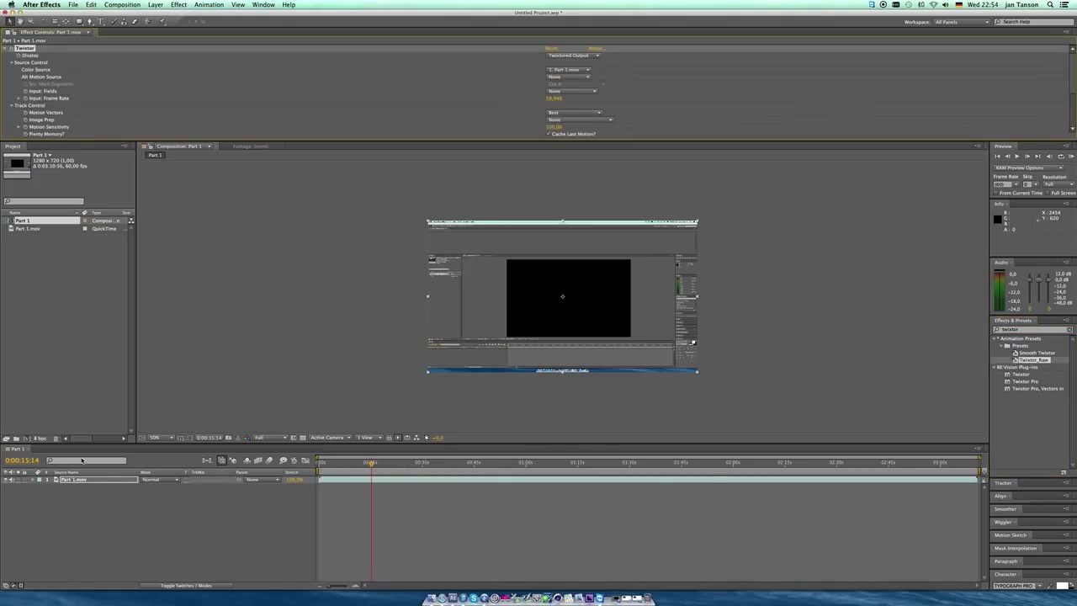
Step: Reveal Twixtor's Output Control Speed % in the timeline and move to 0:00:18:02
left_click(40, 479)
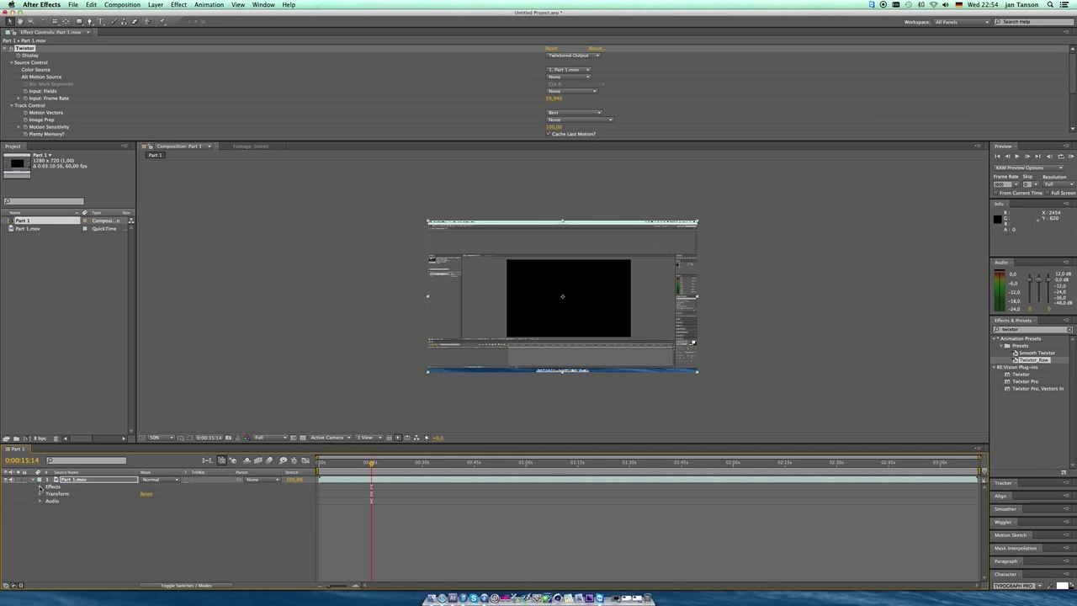
left_click(40, 488)
left_click(47, 494)
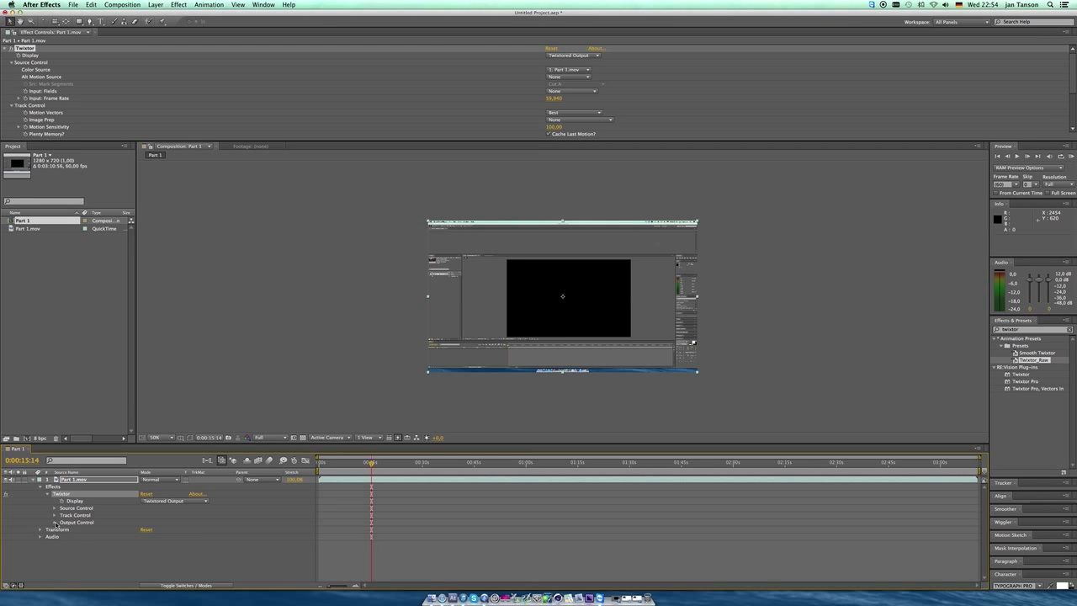
left_click(54, 522)
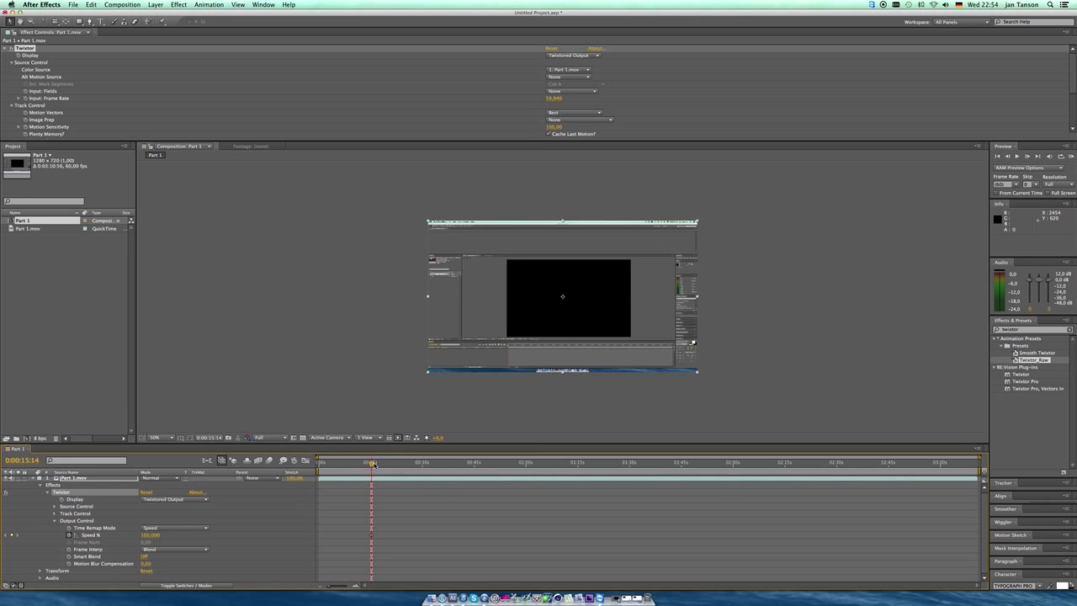
left_click_drag(373, 464, 381, 464)
Step: Set Speed % keyframes of 100 and then 80 at a later time
left_click(150, 536)
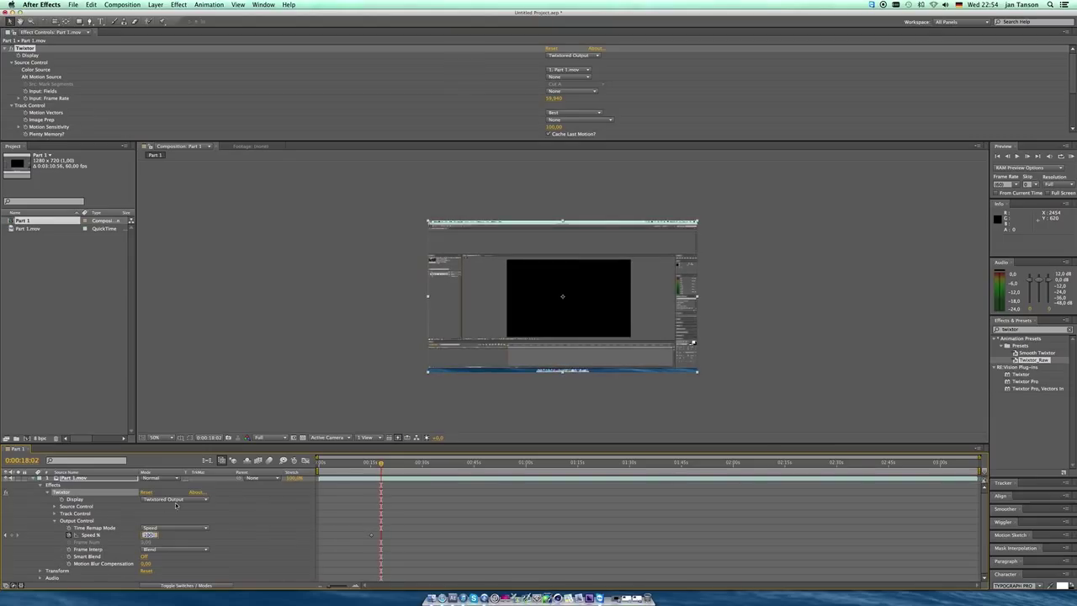
key("Return")
mouse_move(381, 463)
left_mouse_down()
mouse_move(371, 462)
mouse_move(397, 464)
left_mouse_up()
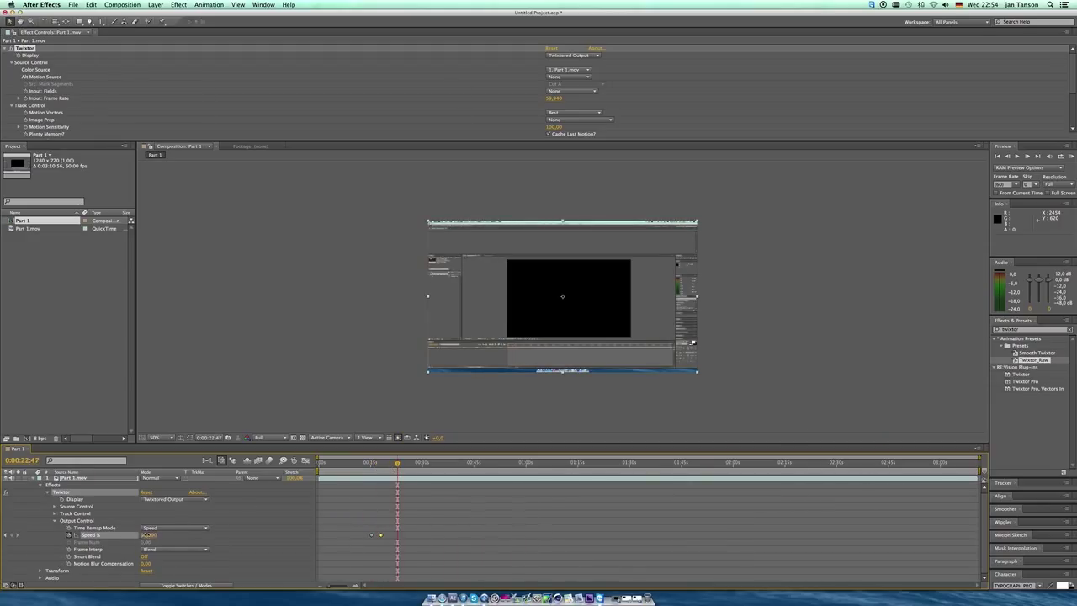
left_click(150, 536)
type("80")
key("Return")
Step: Add a Speed % keyframe of 40 at 0:00:26:12 and review the ramp
left_click(410, 463)
left_click(150, 535)
type("40")
key("Return")
left_click_drag(412, 465, 444, 472)
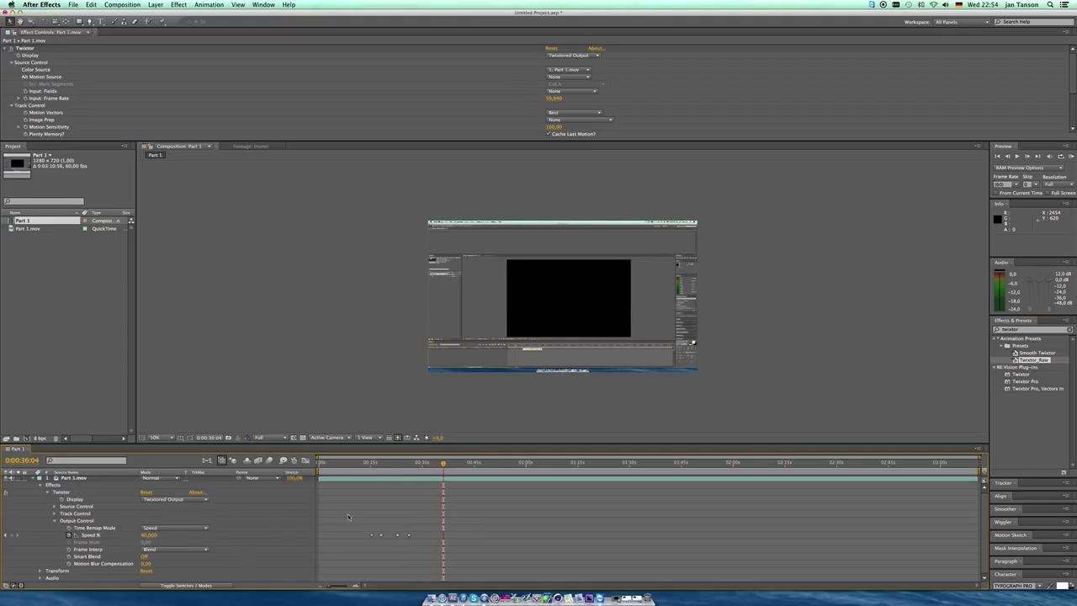
left_click(373, 464)
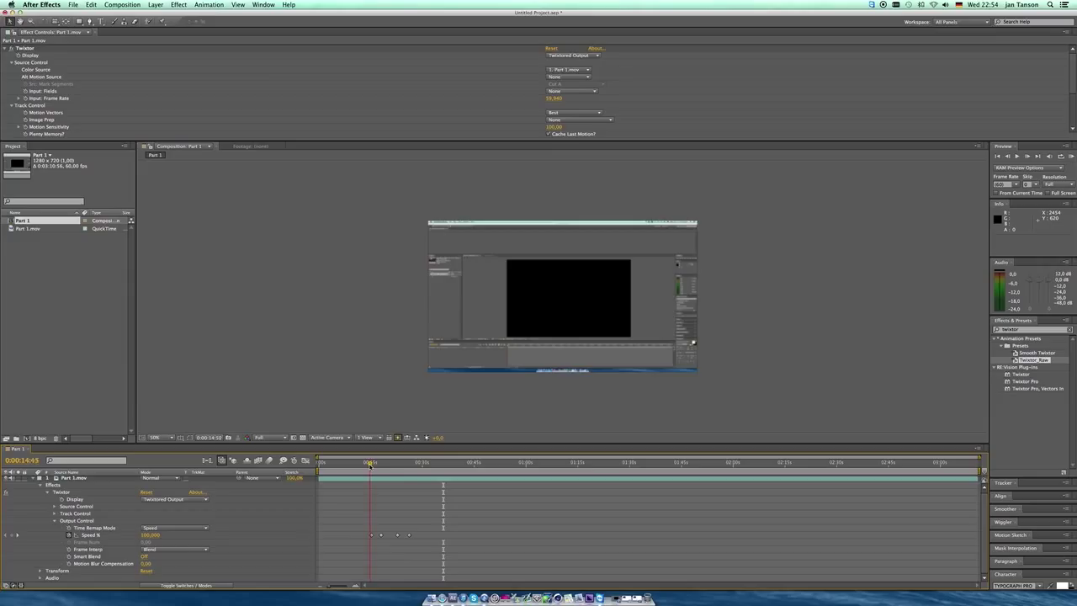
Step: Move the middle Speed % keyframe earlier to 0:00:19:52
left_click_drag(373, 464, 381, 489)
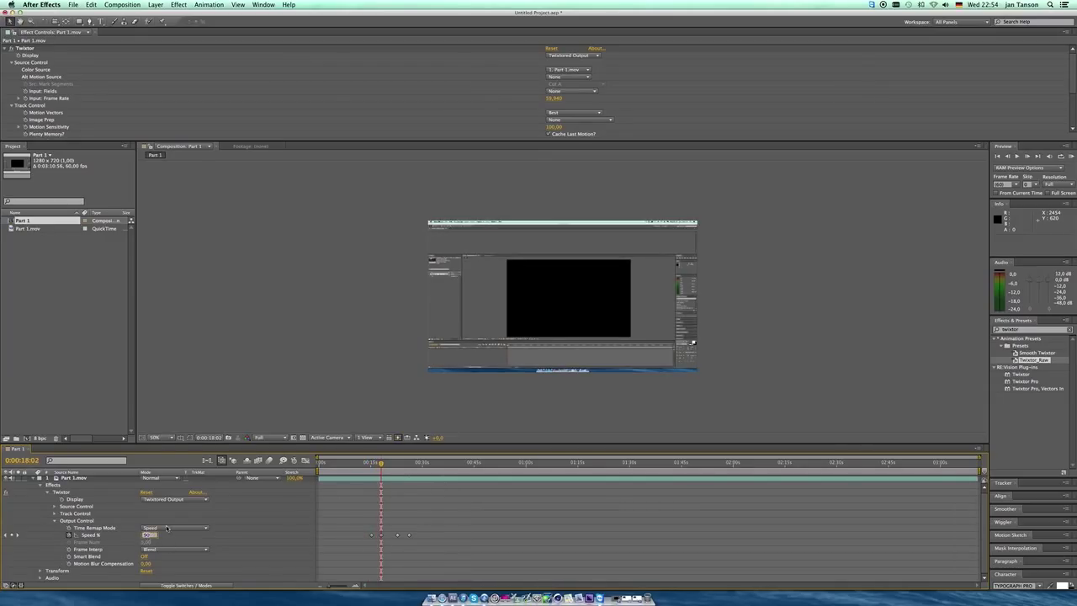
left_click(90, 534)
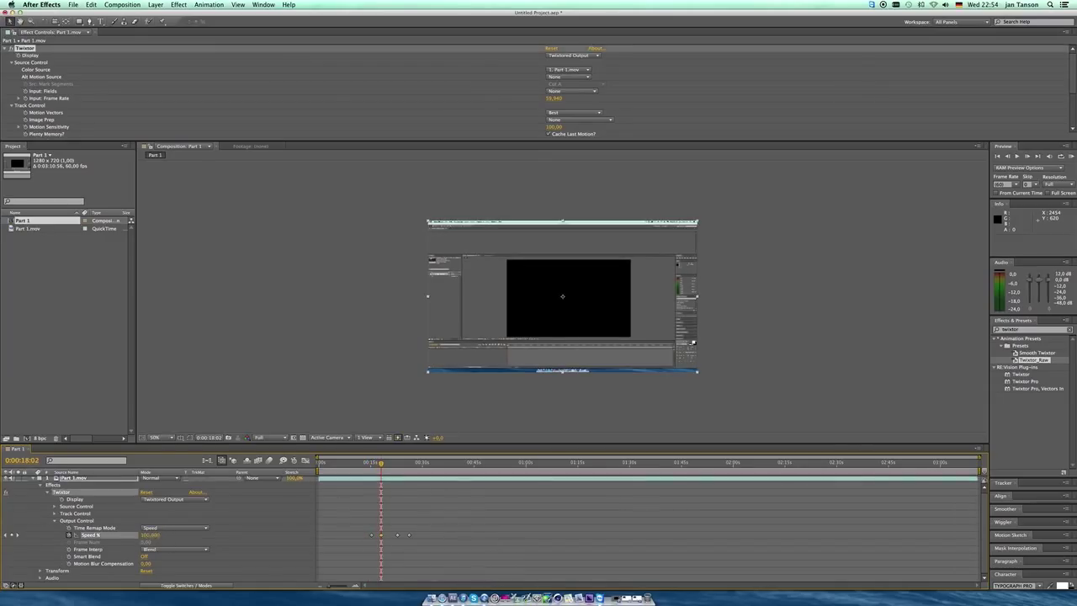
left_click(1034, 158)
left_click(269, 538)
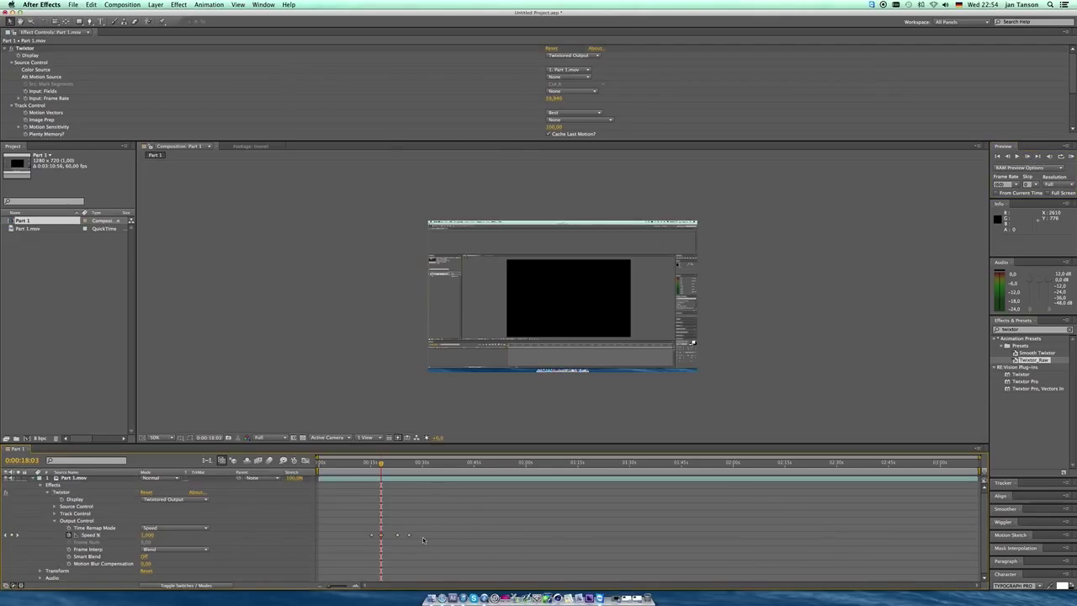
left_click(378, 533)
left_click_drag(391, 465, 388, 465)
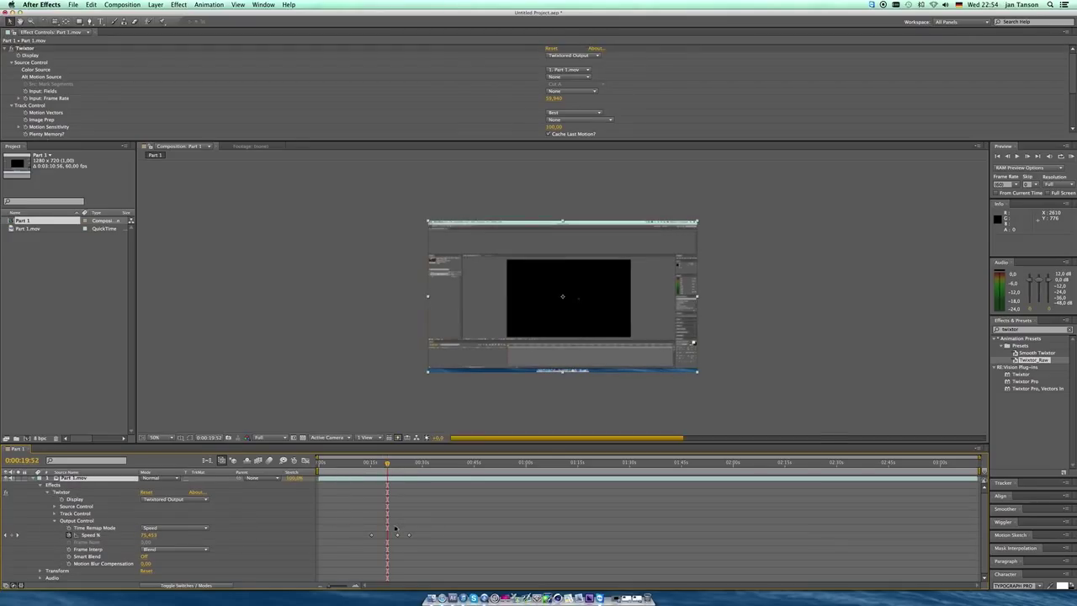
left_click_drag(397, 536, 388, 536)
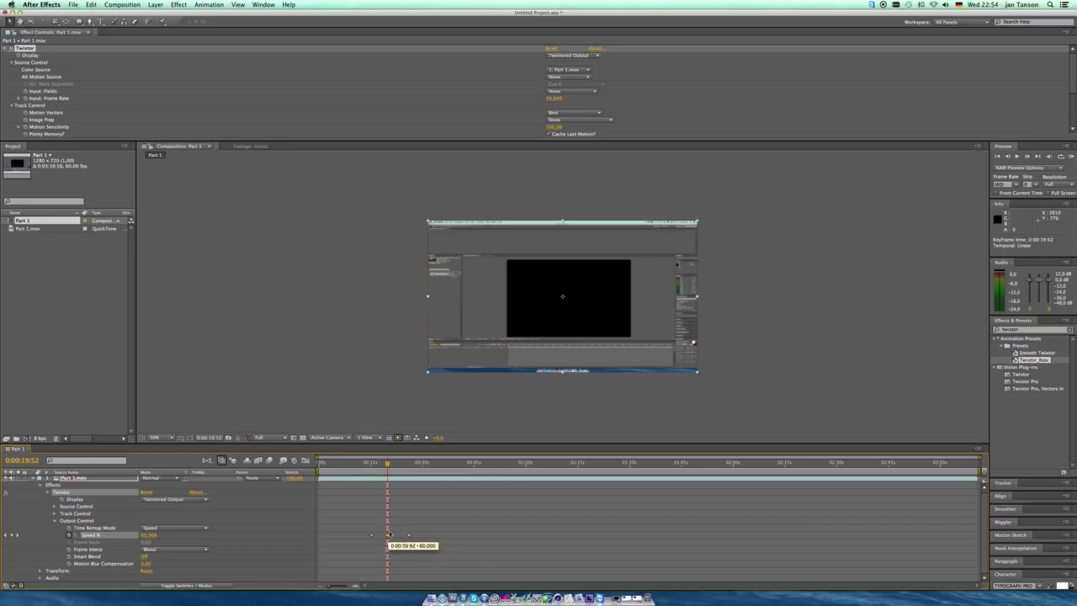
Step: Scrub to 0:00:32:03 and delete the last two Speed % keyframes
left_click(397, 464)
left_click_drag(397, 465, 410, 465)
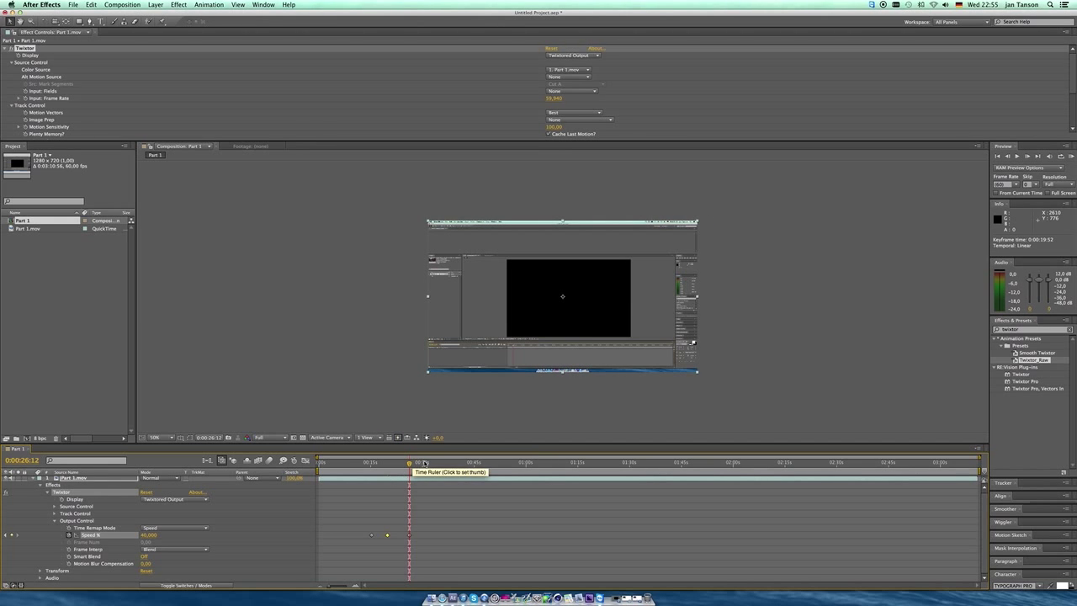
left_click_drag(415, 465, 429, 464)
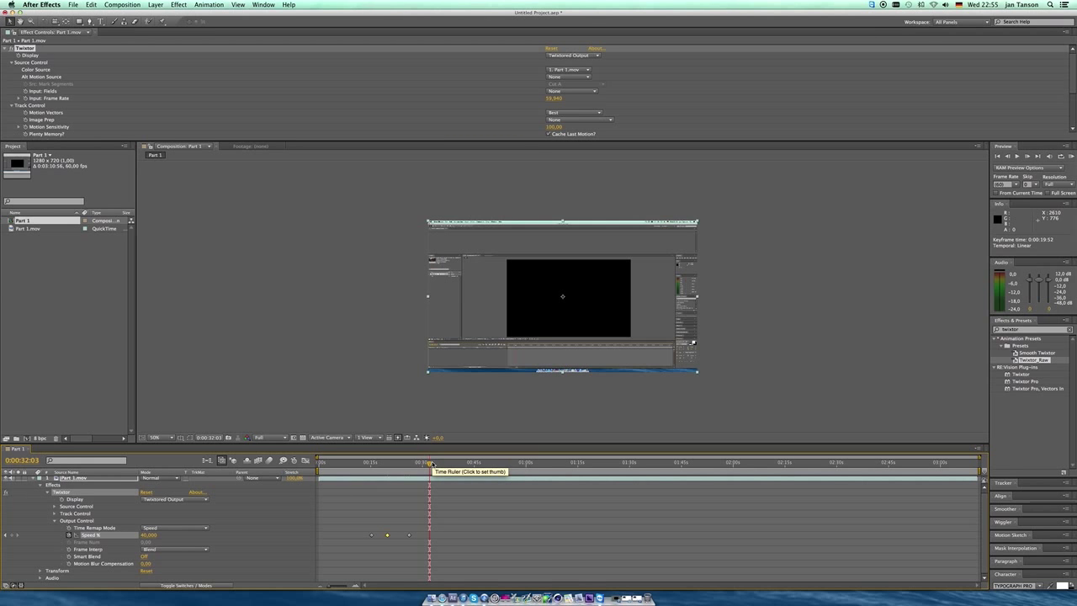
left_click_drag(375, 527, 420, 550)
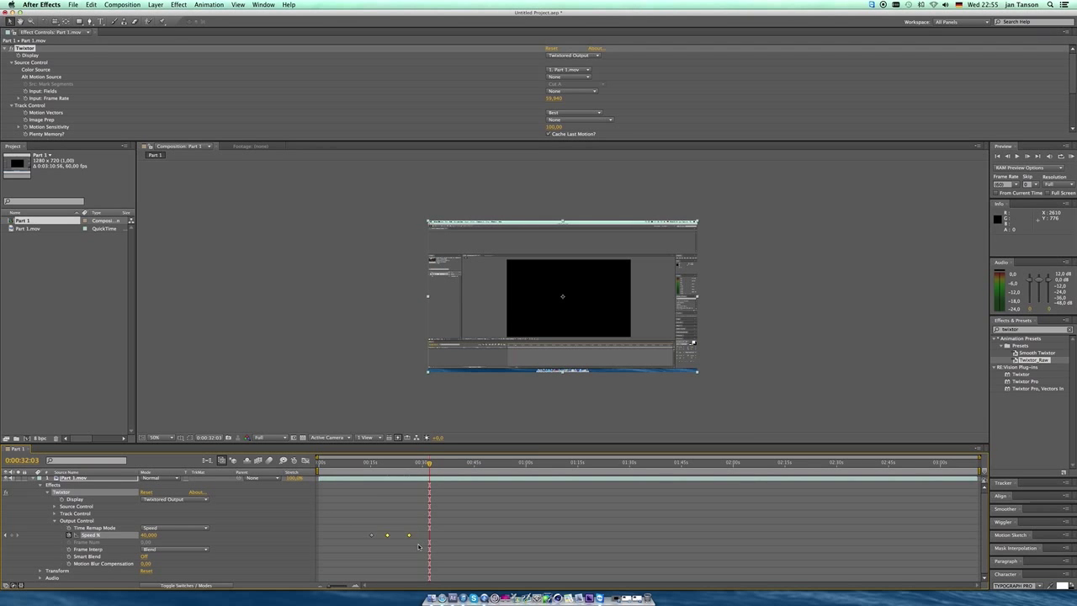
key("Delete")
Step: Set a Speed % keyframe of 250 at 0:00:19:37
left_click(387, 463)
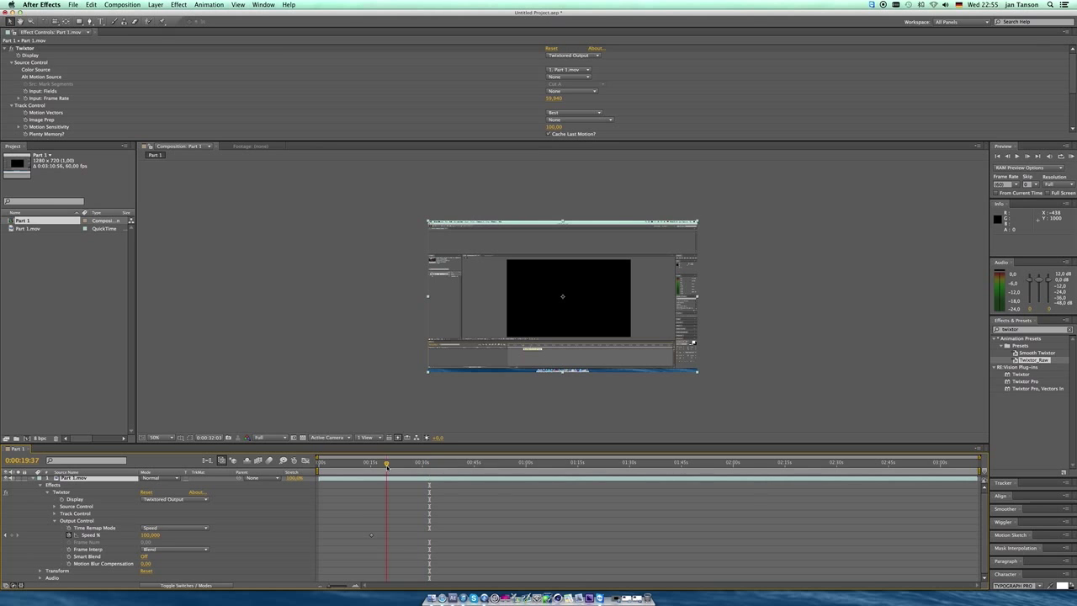
left_click(150, 534)
key("Return")
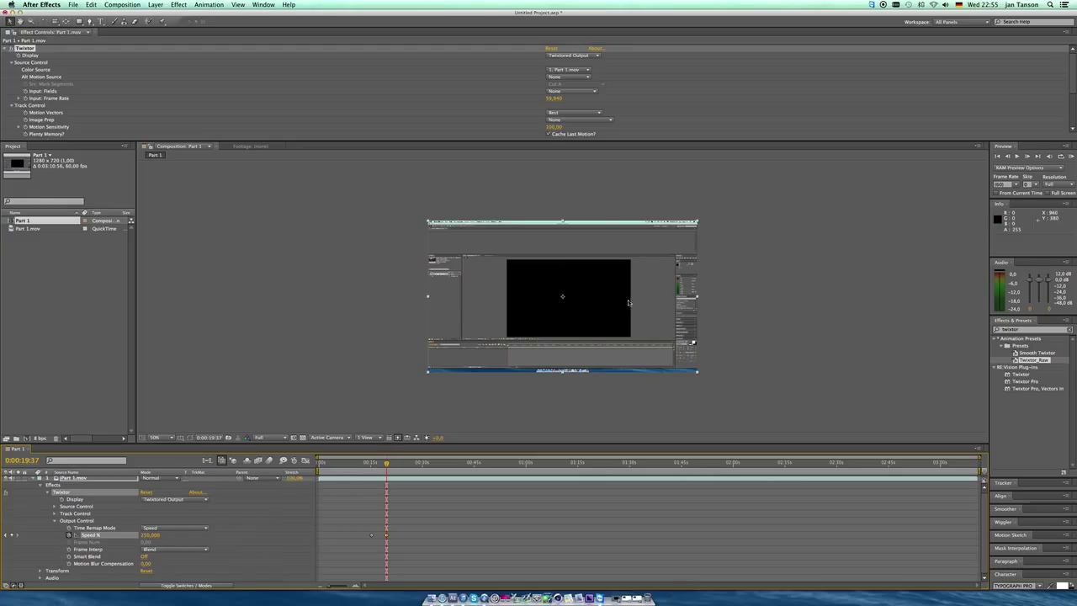
left_click(722, 308)
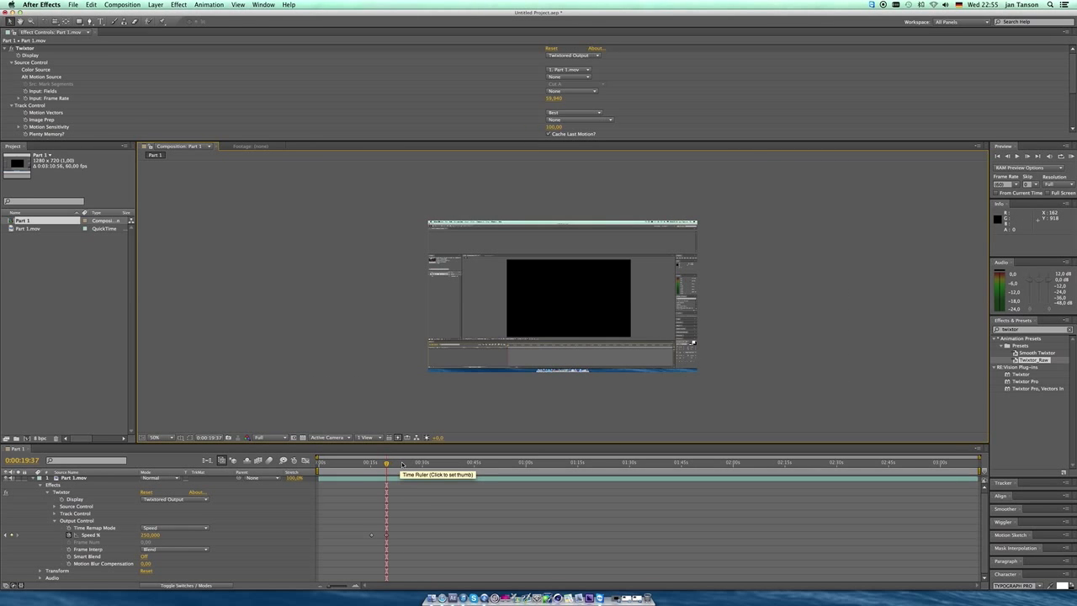
Step: Set a Speed % keyframe of 25 at 0:00:24:00 and preview the ramp
left_click(401, 465)
left_click(149, 535)
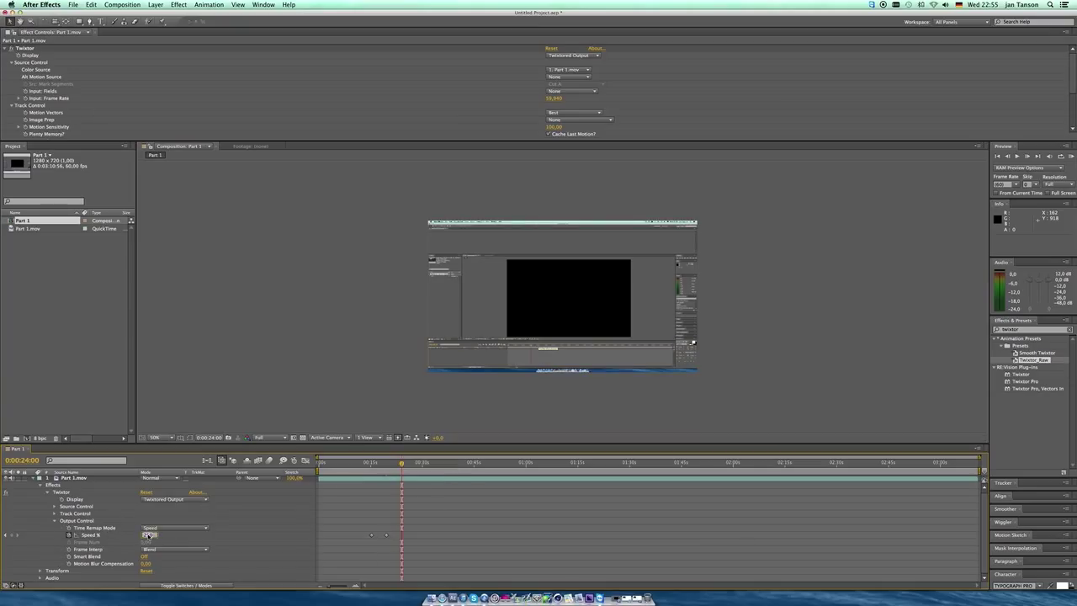
type("2")
key("Return")
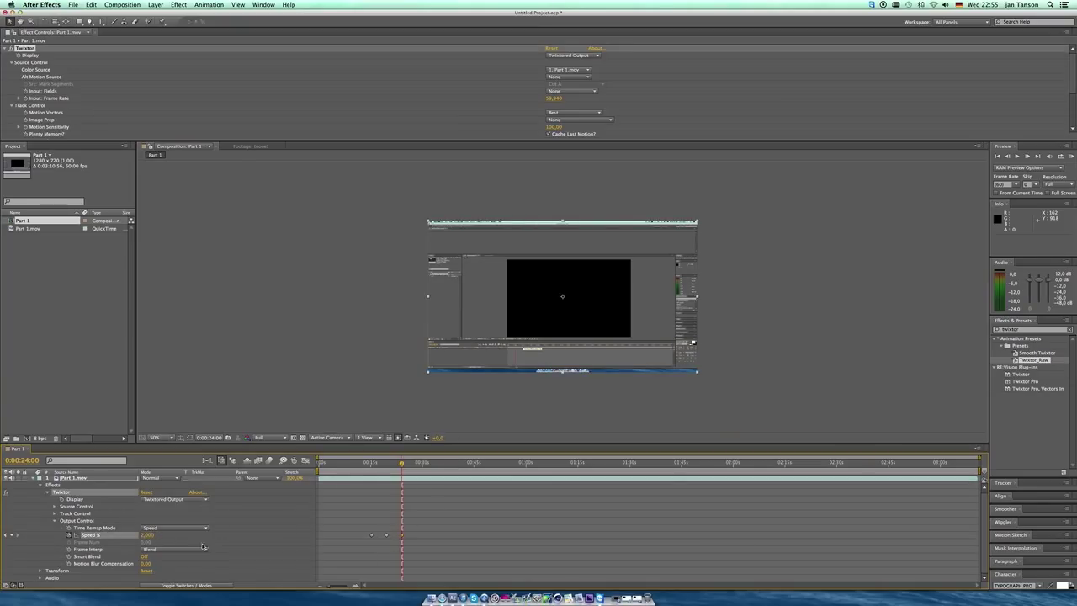
left_click(148, 535)
type("25")
key("Return")
key("space")
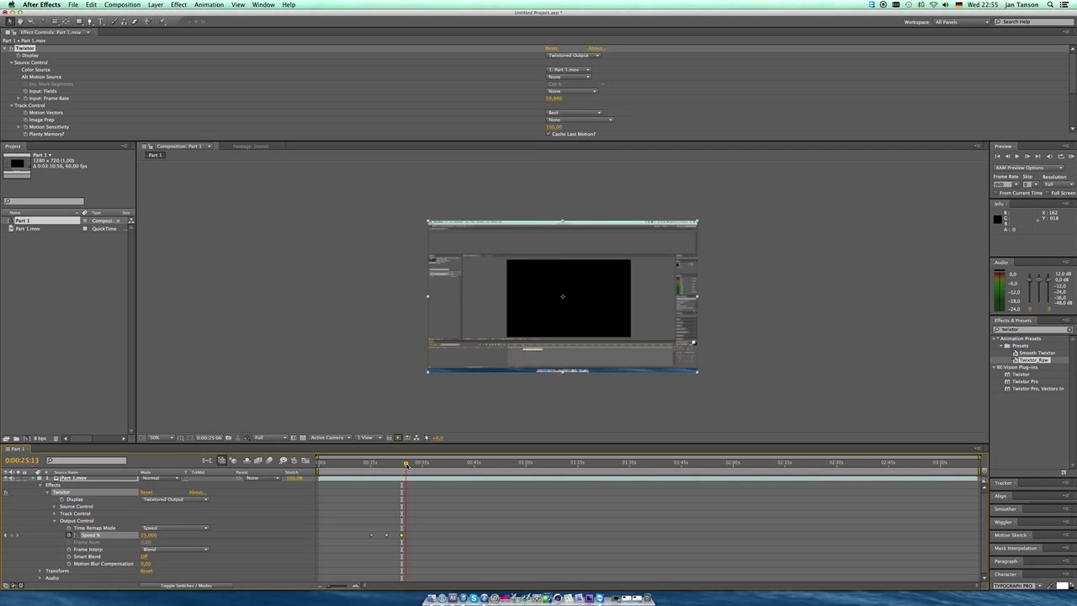
key("space")
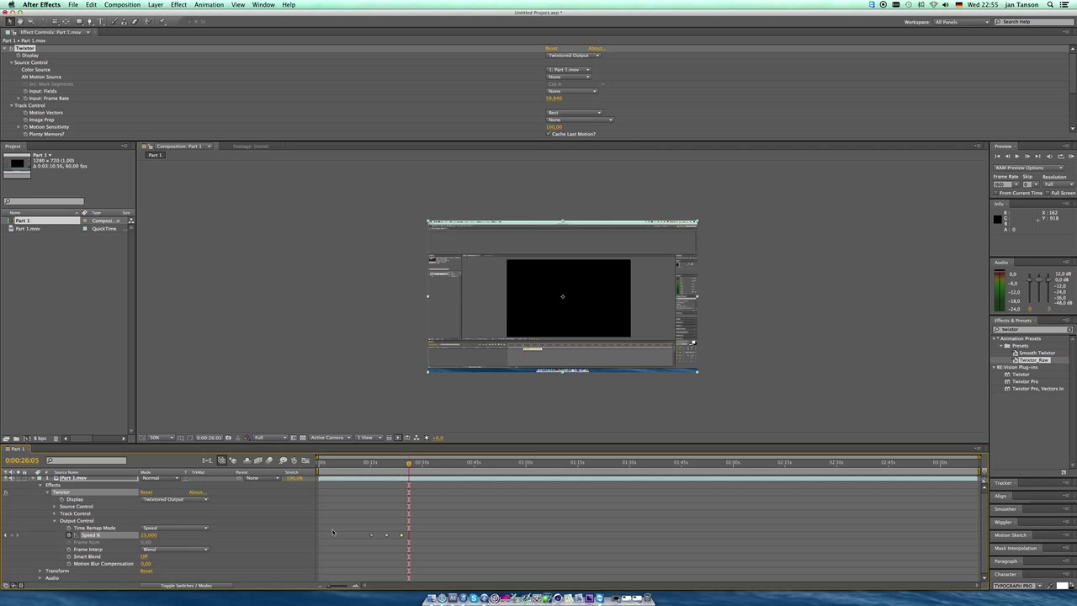
left_click_drag(410, 465, 443, 471)
left_click_drag(410, 465, 462, 466)
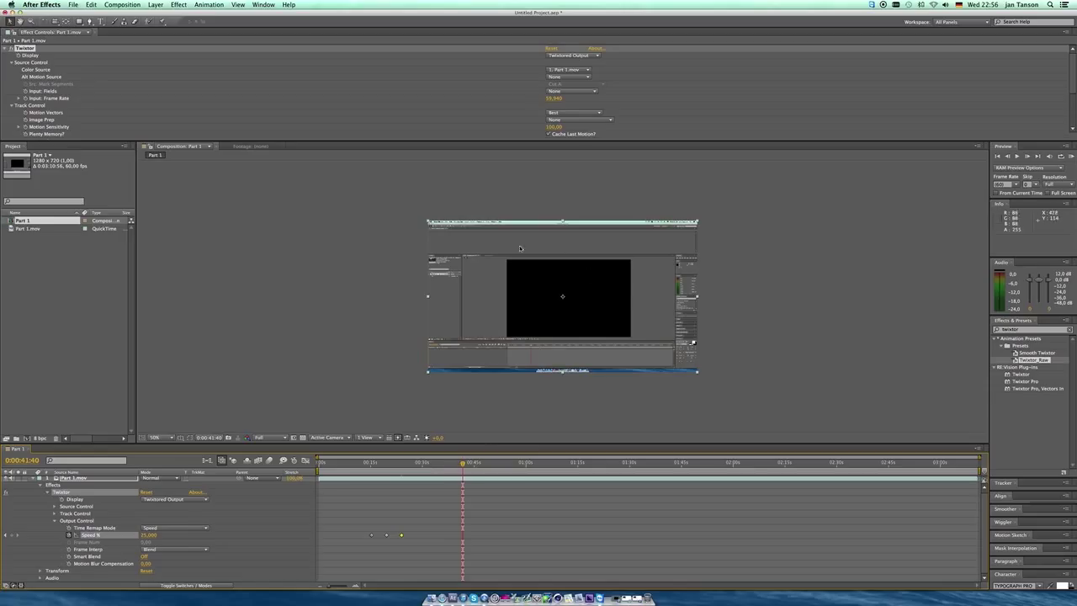
left_click_drag(459, 463, 398, 464)
left_click(423, 464)
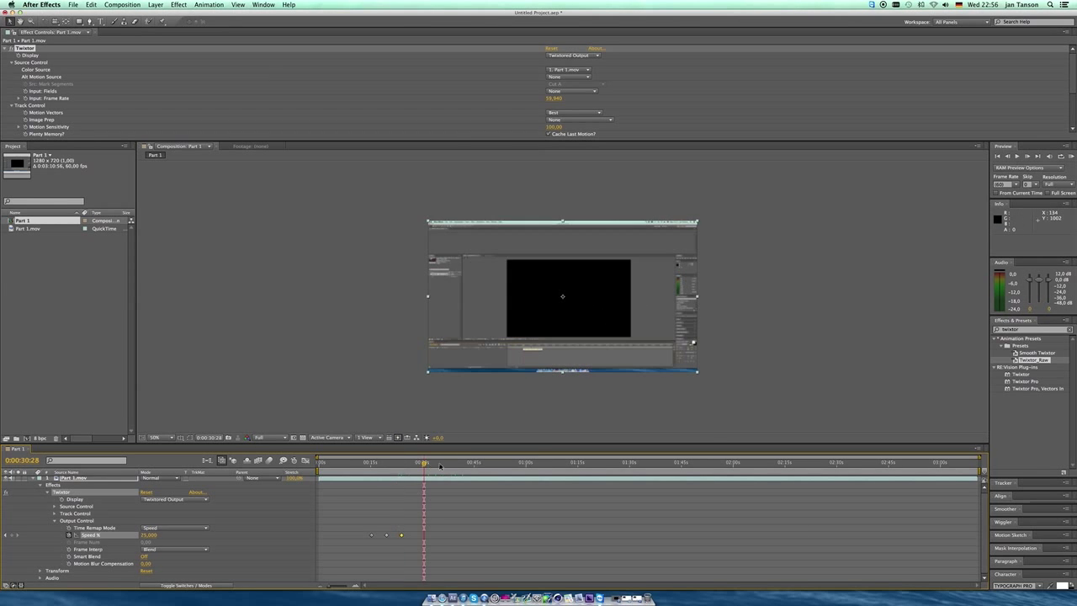
left_click_drag(423, 464, 474, 464)
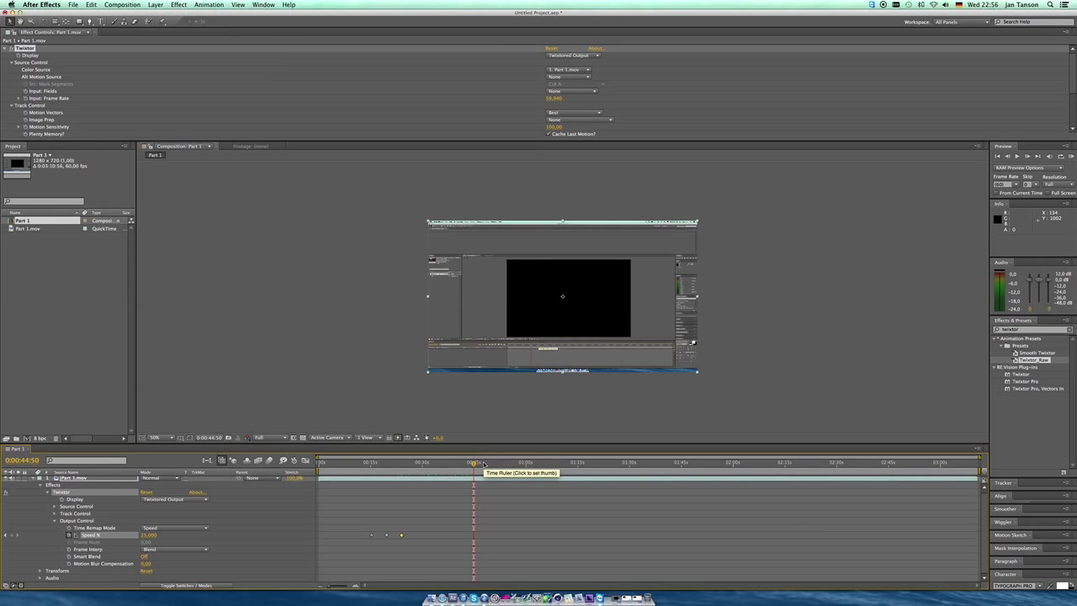
left_click(481, 464)
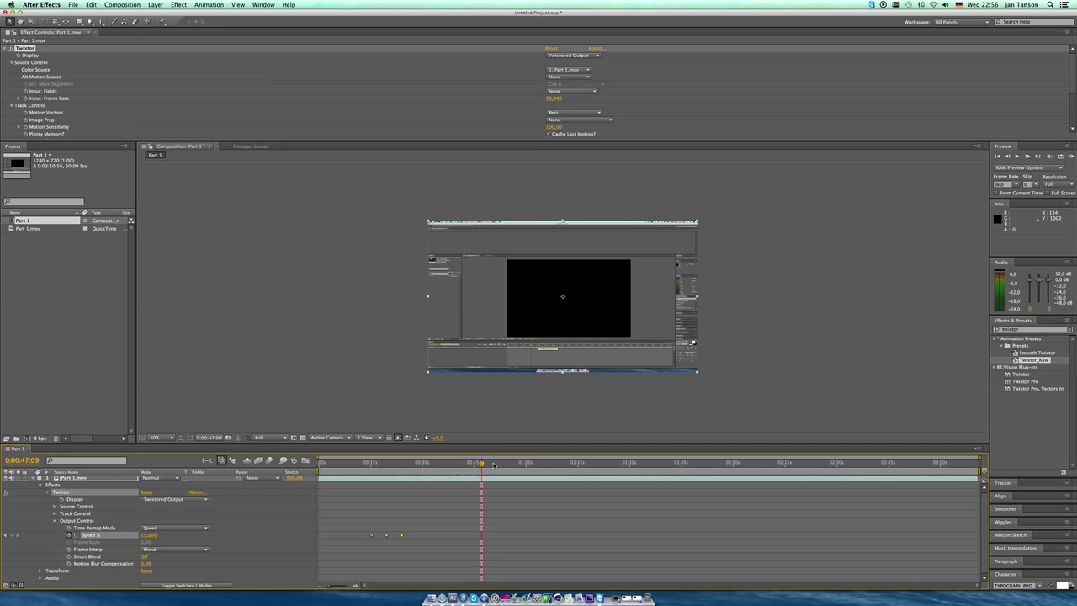
left_click(490, 464)
Step: Collapse the Part 1.mov layer's Twixtor properties, move to 0:00:51:40, and reselect the layer in the viewer
left_click(48, 478)
left_click(496, 467)
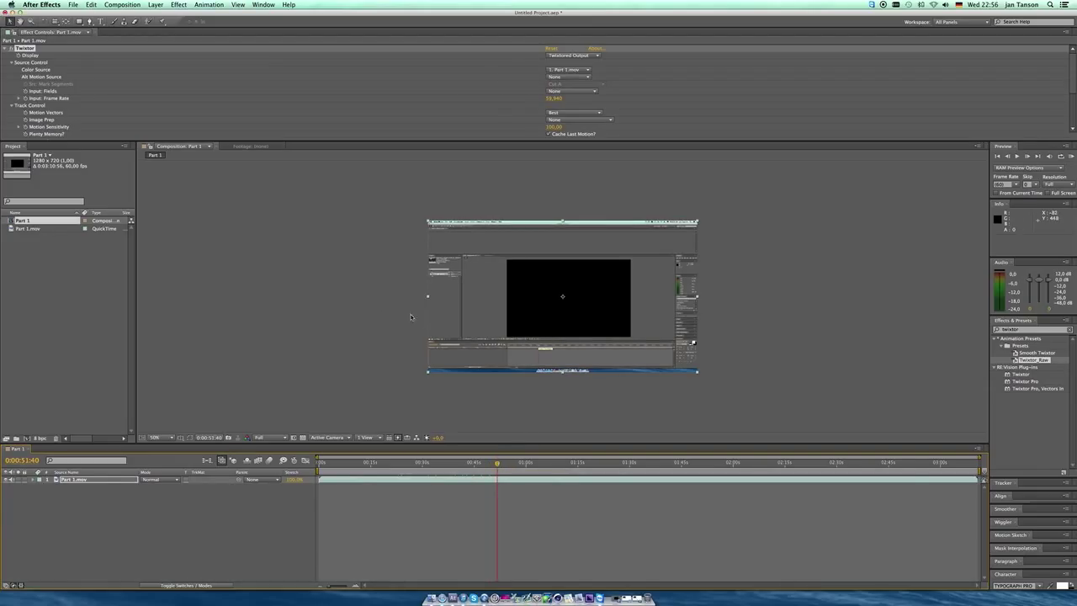
left_click(382, 185)
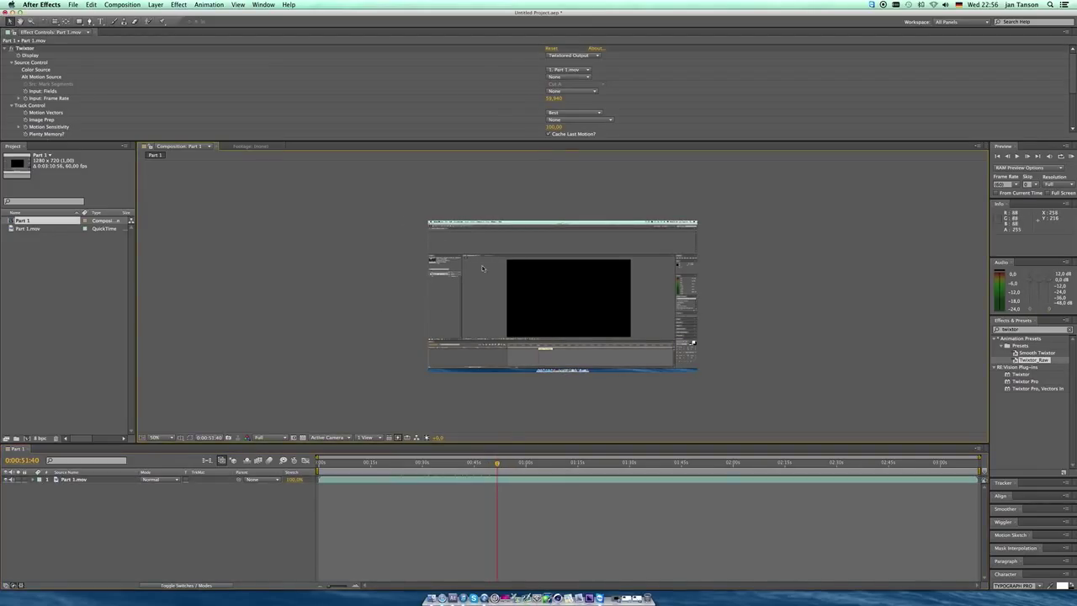
left_click(521, 356)
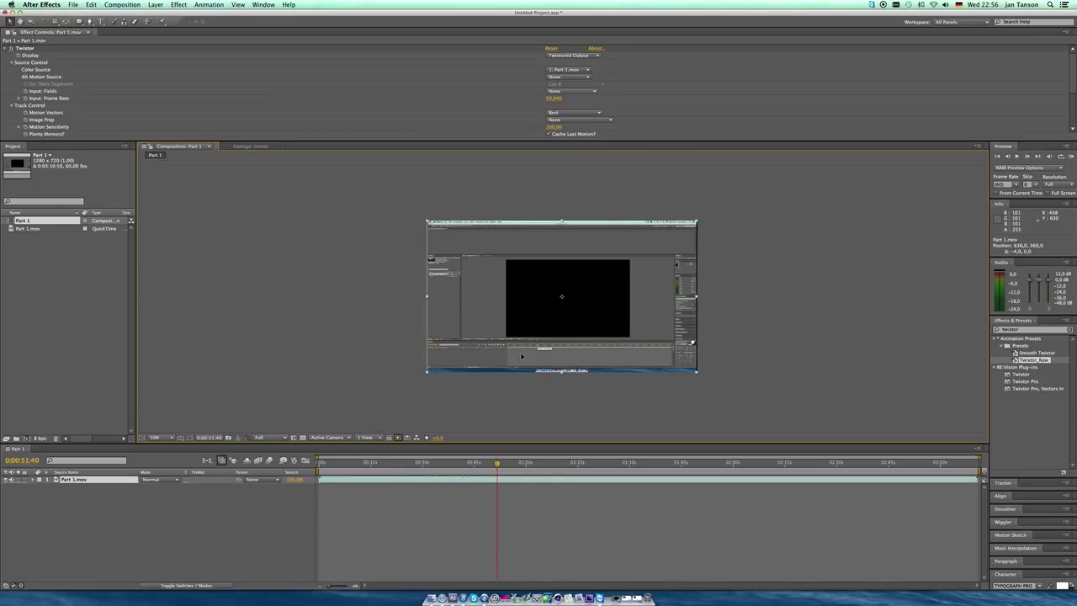
left_click_drag(521, 355, 521, 361)
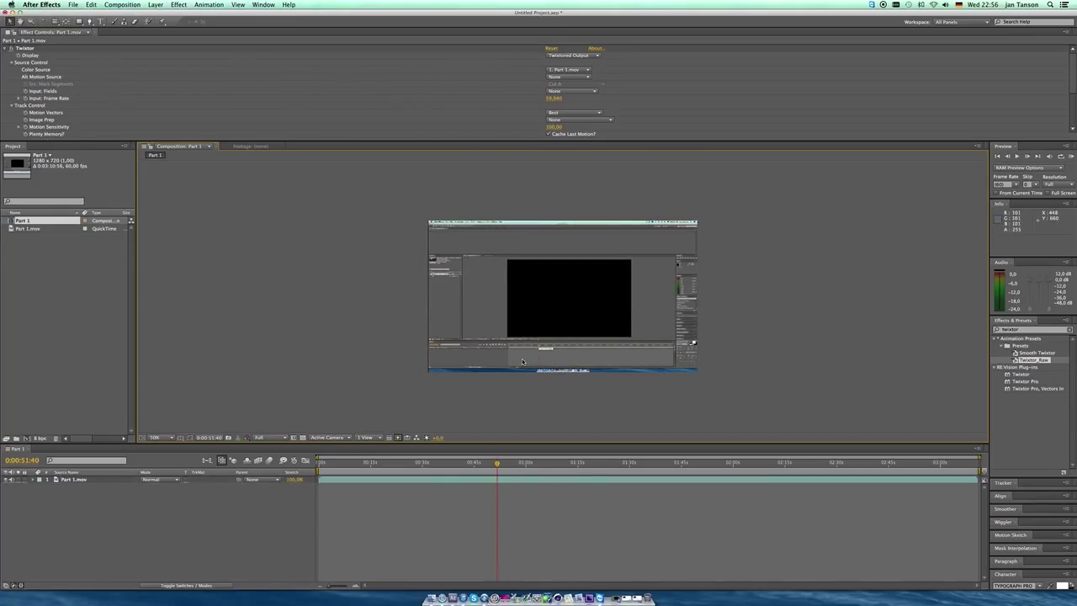